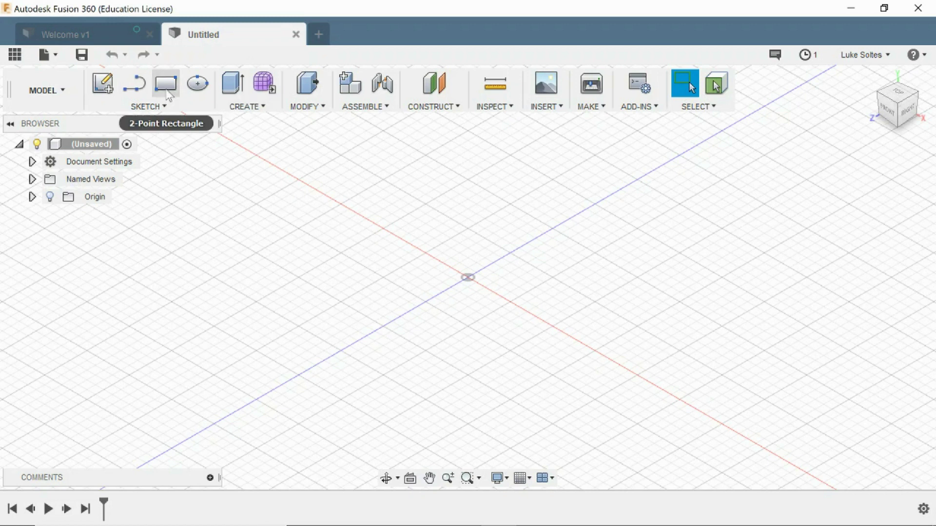
# Sketch a 50 × 70 mm two-point rectangle on the horizontal plane, starting at the origin and extending toward positive X and Z
pyautogui.click(896, 95)
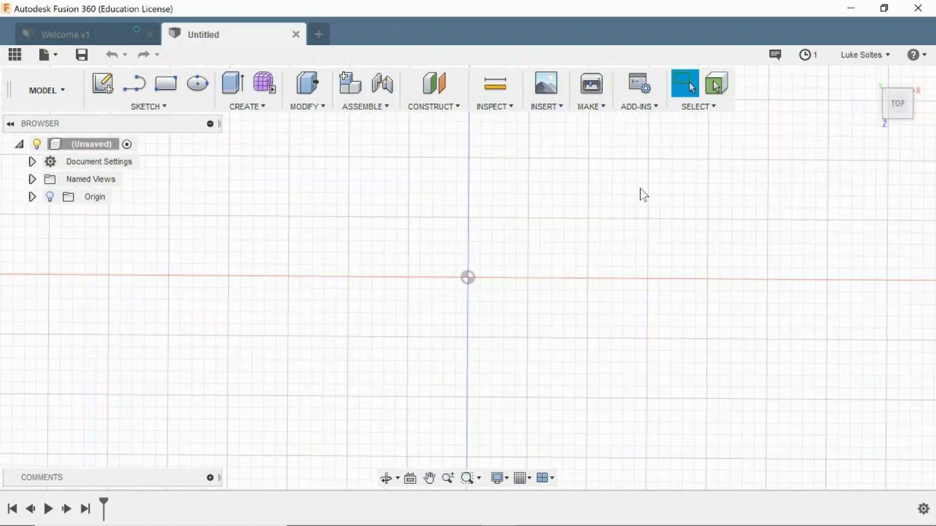
pyautogui.click(165, 85)
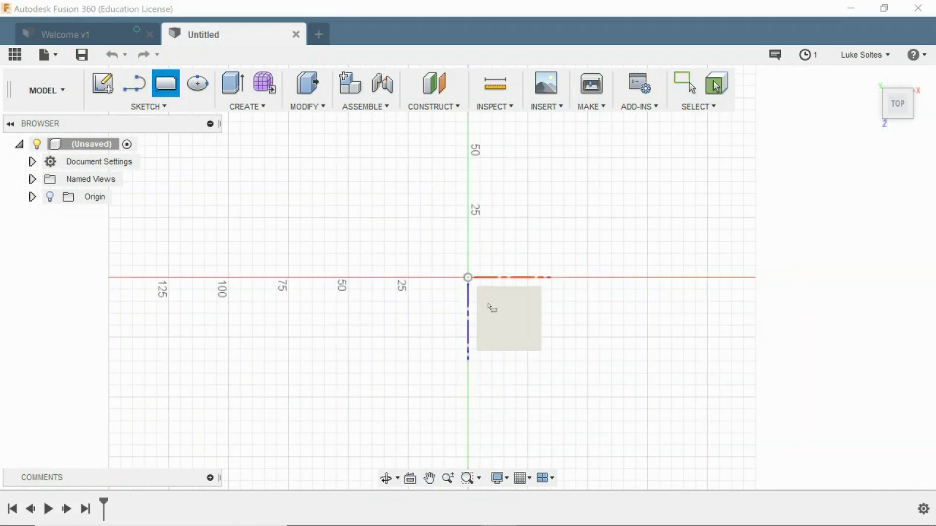
pyautogui.click(875, 77)
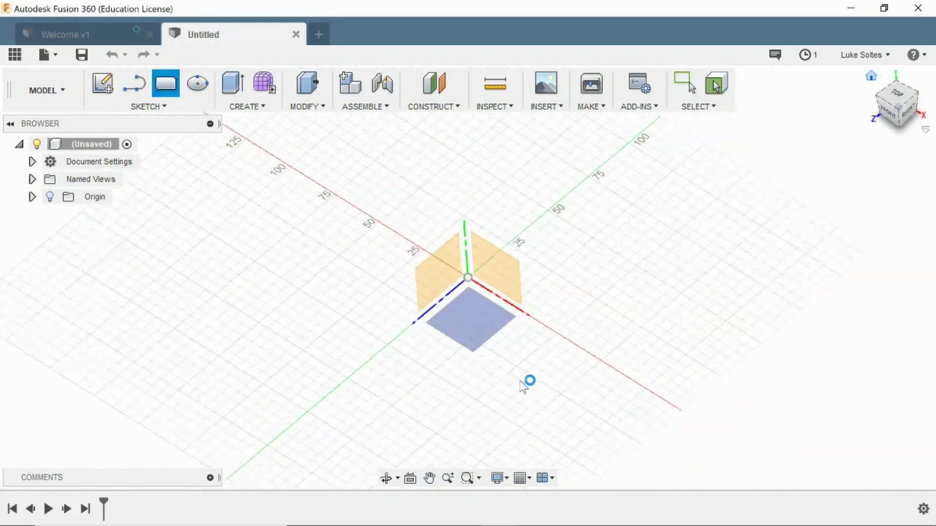
pyautogui.click(471, 318)
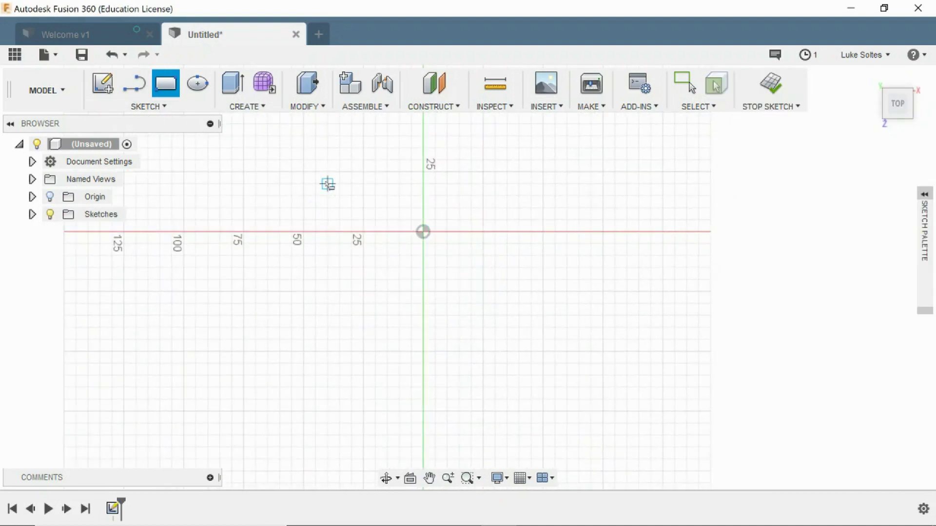
pyautogui.click(423, 232)
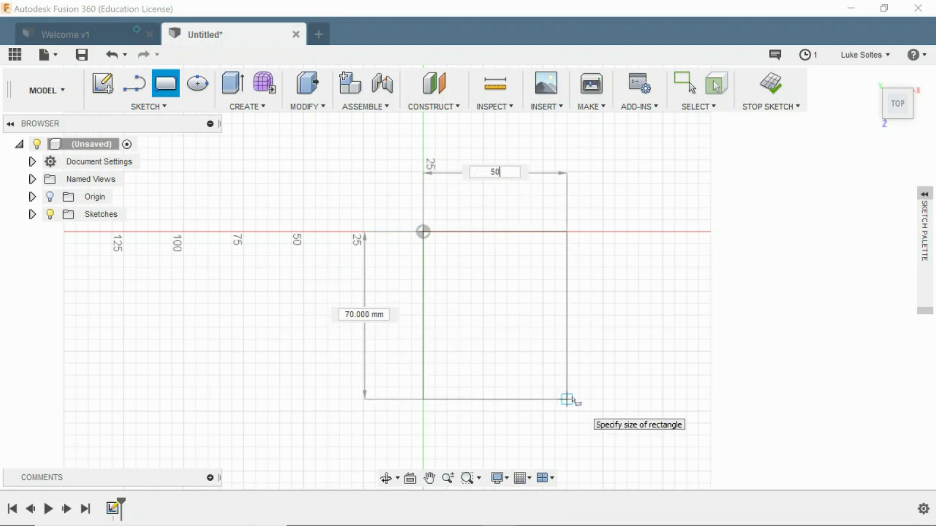
pyautogui.press('Tab')
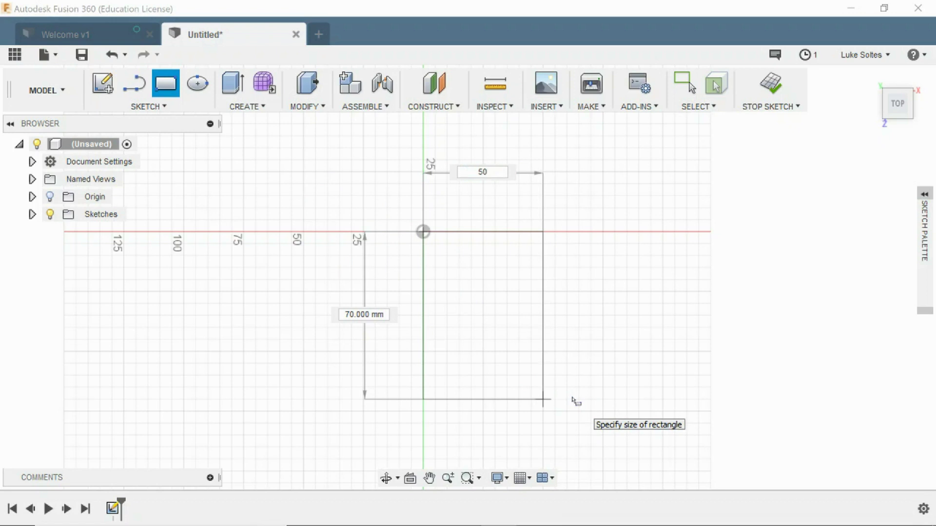
pyautogui.press('Tab')
pyautogui.press('Return')
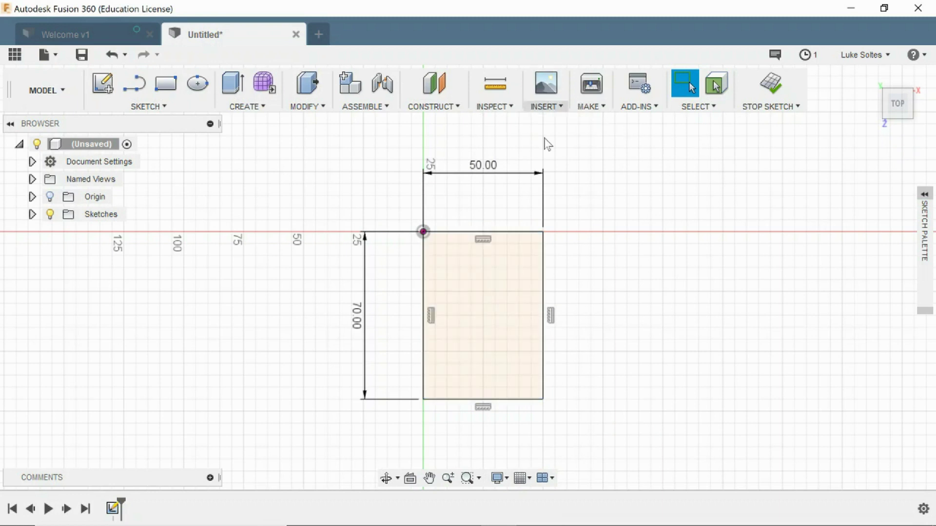
# Switch to Chrome and examine the cartoon robot picture in the Google Images results
pyautogui.moveTo(534, 519)
pyautogui.click(461, 518)
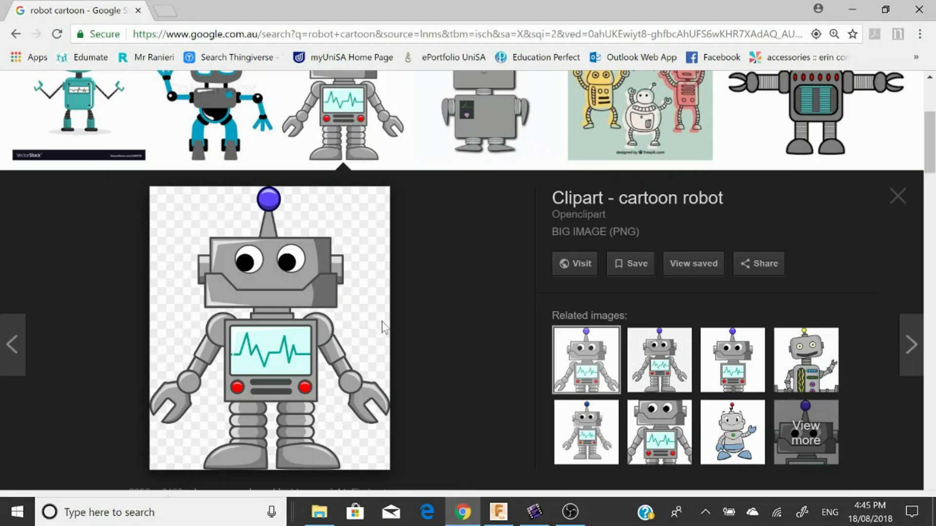
pyautogui.scroll(4, 276, 227)
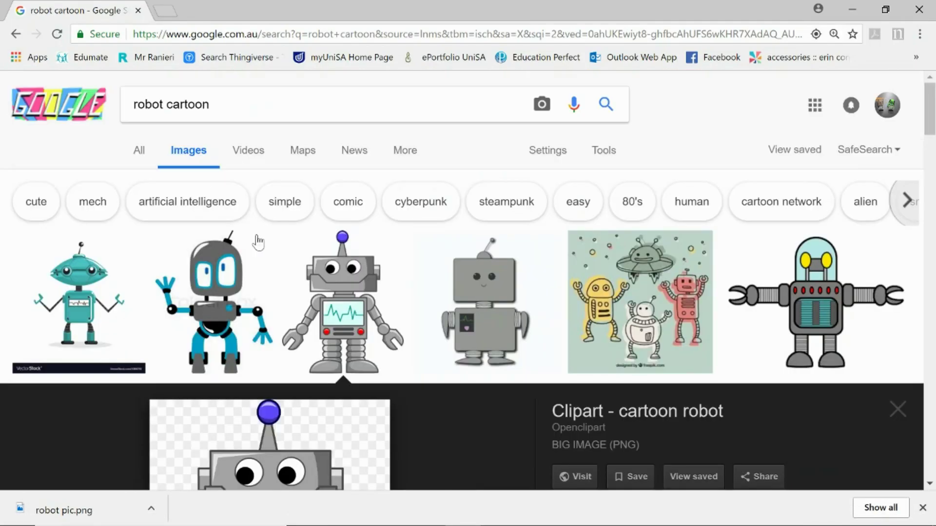
pyautogui.scroll(-6, 257, 243)
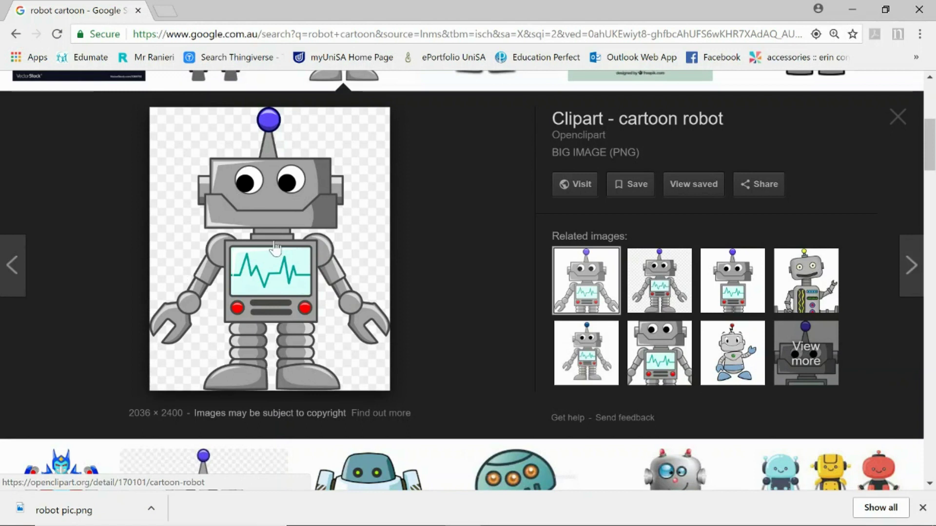
# Switch back to Fusion 360 and attach robot pic.png as a canvas on the sketched rectangle
pyautogui.click(500, 513)
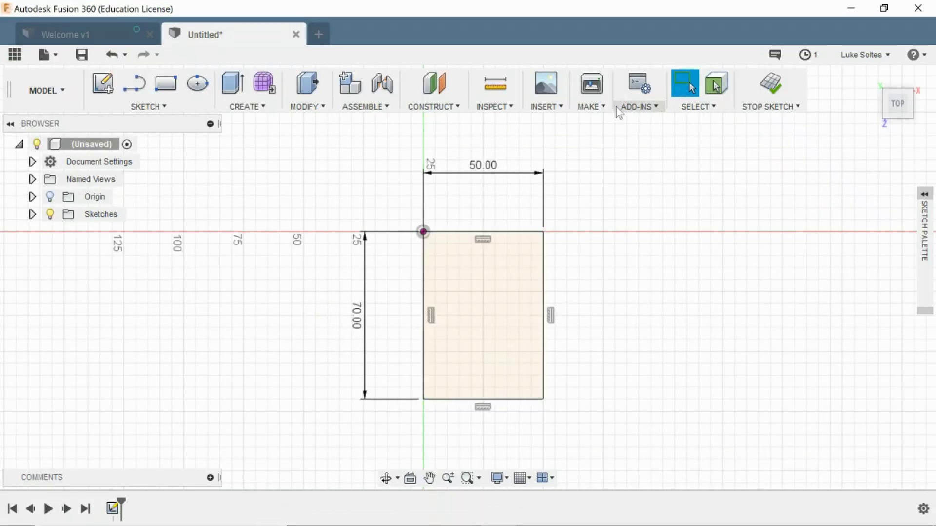
pyautogui.click(558, 108)
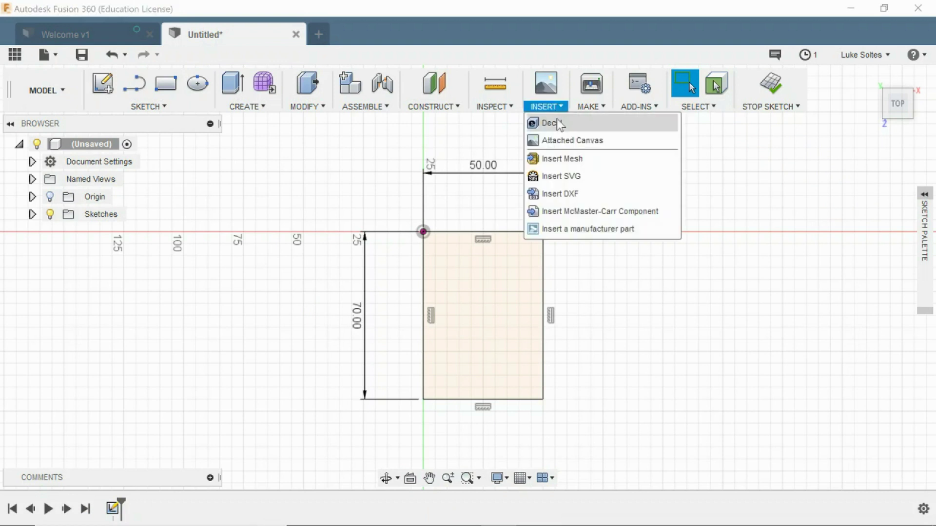
pyautogui.click(616, 142)
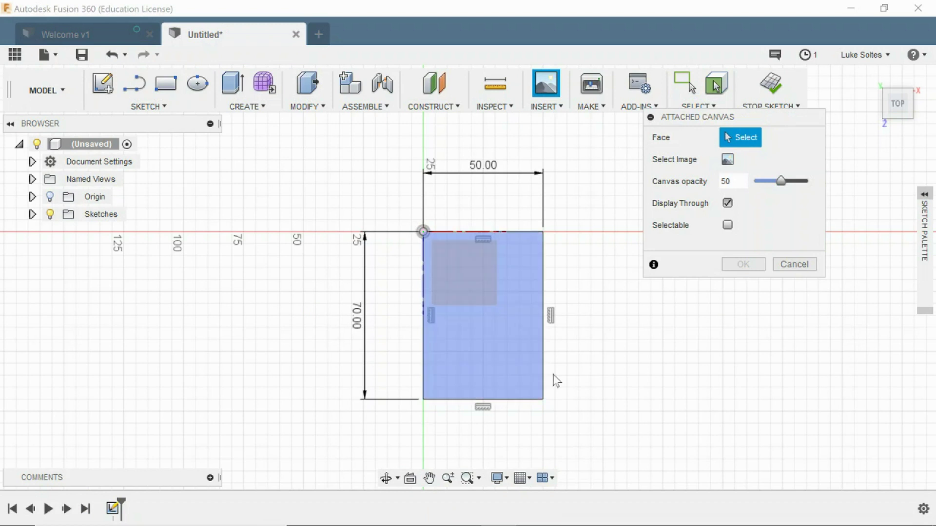
pyautogui.click(521, 335)
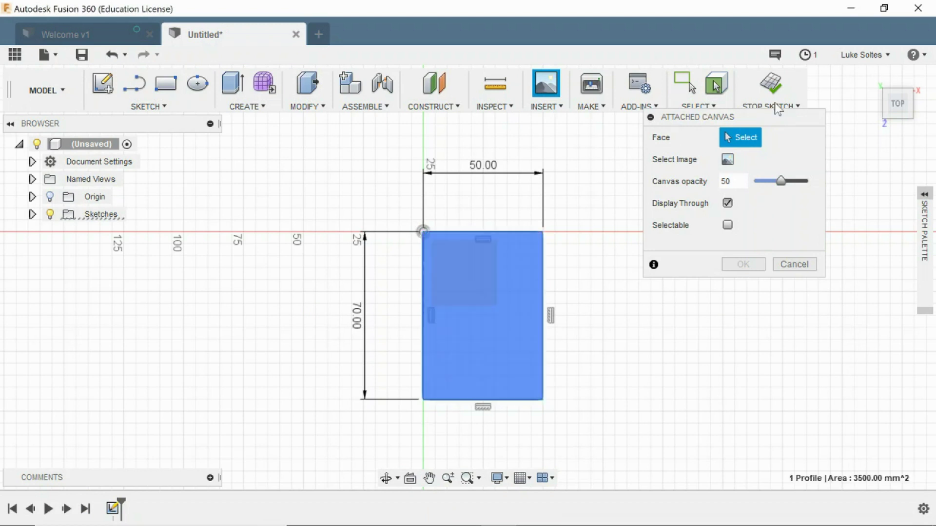
pyautogui.click(728, 160)
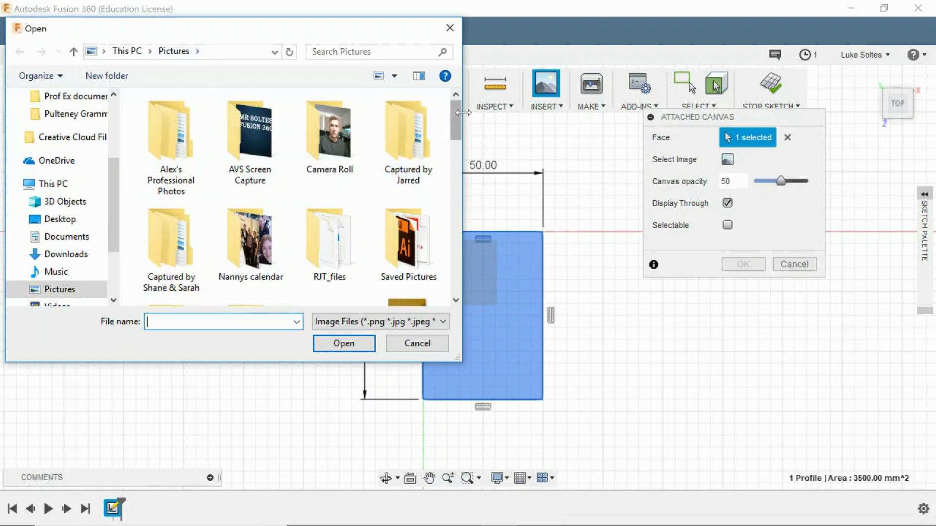
pyautogui.moveTo(457, 119); pyautogui.dragTo(460, 282)
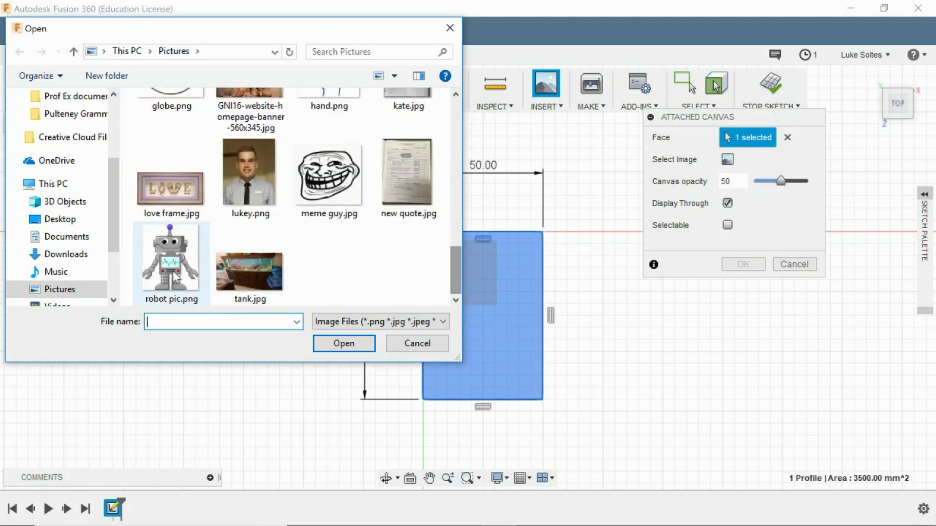
pyautogui.click(156, 270)
pyautogui.click(362, 343)
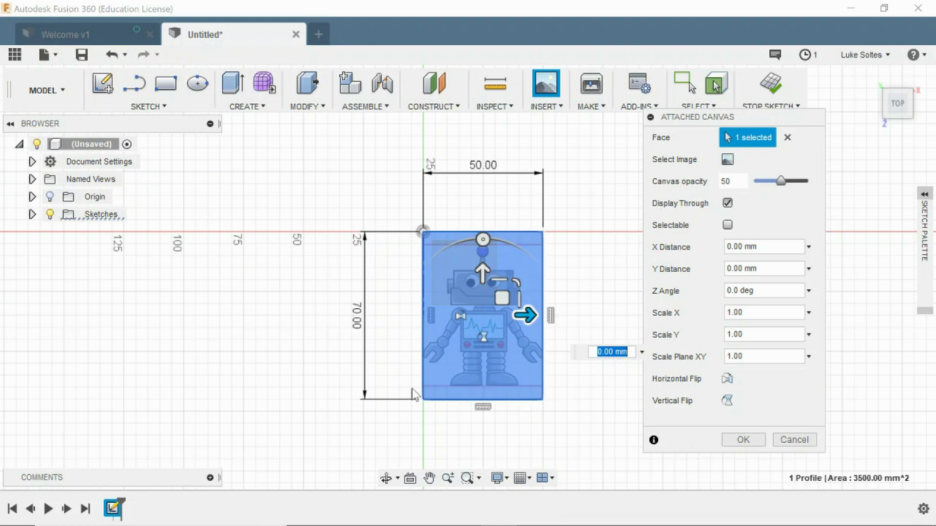
pyautogui.click(754, 441)
pyautogui.scroll(2, 475, 264)
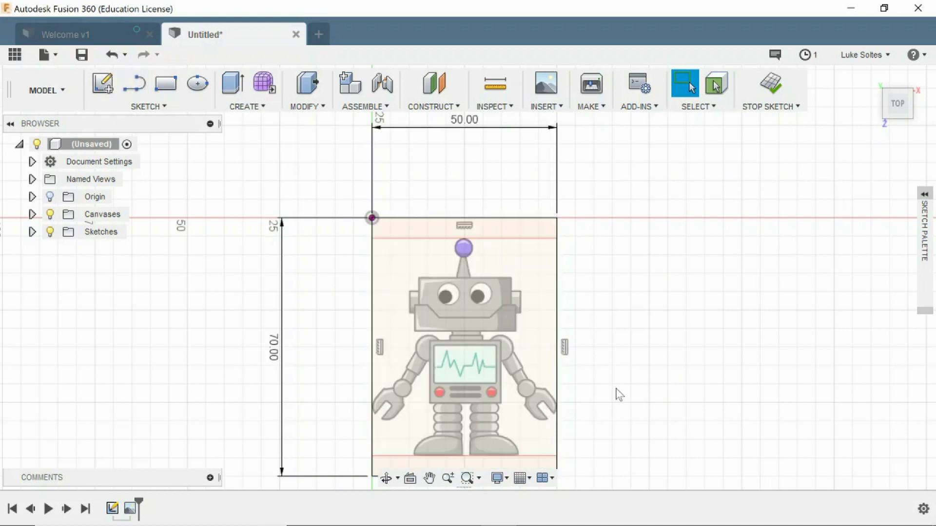
pyautogui.moveTo(618, 393); pyautogui.dragTo(596, 297, button='middle')
pyautogui.scroll(3, 470, 174)
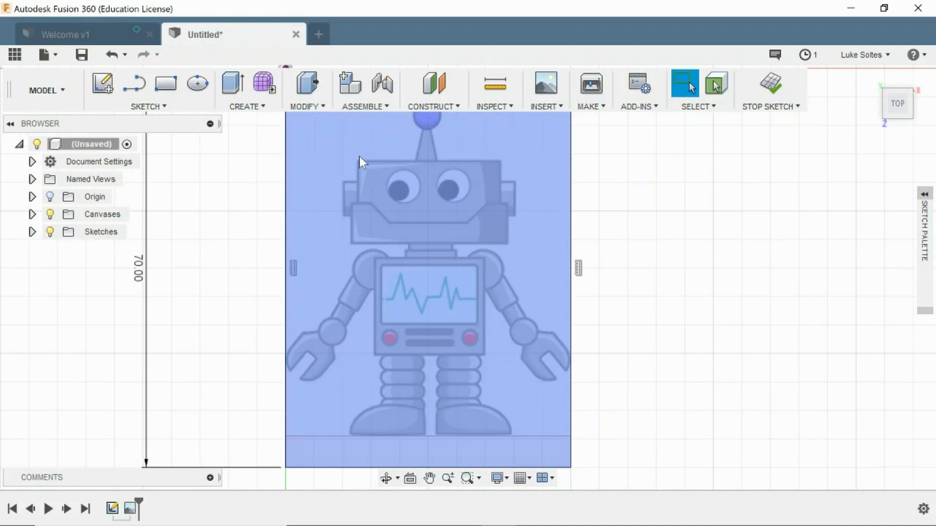
pyautogui.scroll(-3, 638, 228)
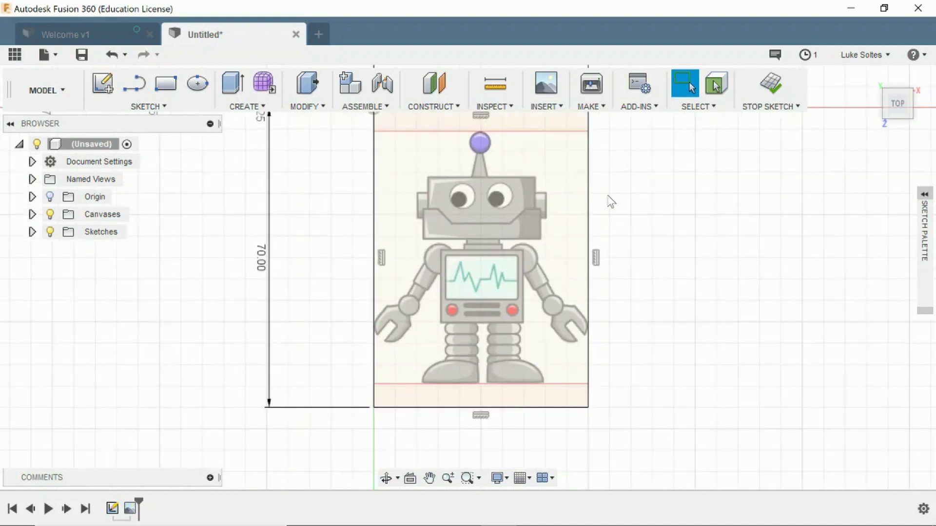
pyautogui.scroll(1, 609, 200)
pyautogui.moveTo(629, 231); pyautogui.dragTo(625, 299, button='middle')
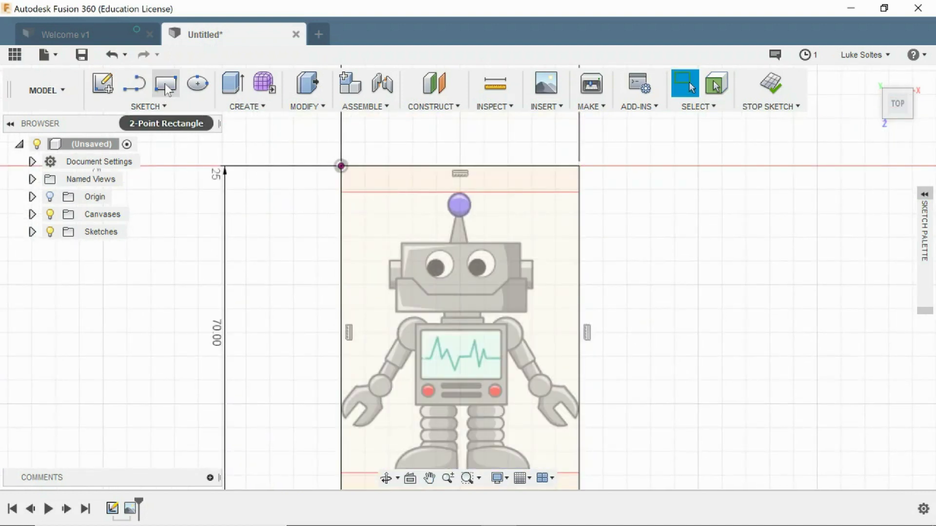
pyautogui.click(166, 87)
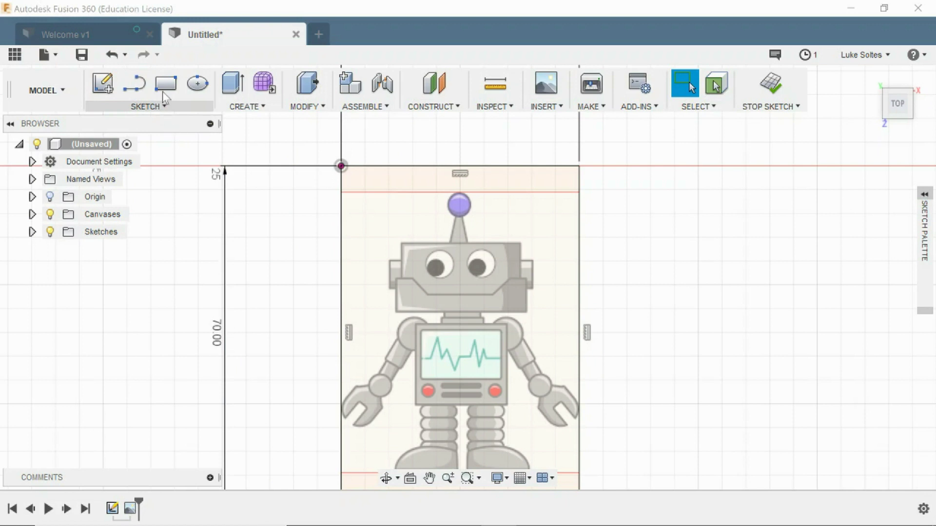
pyautogui.click(164, 104)
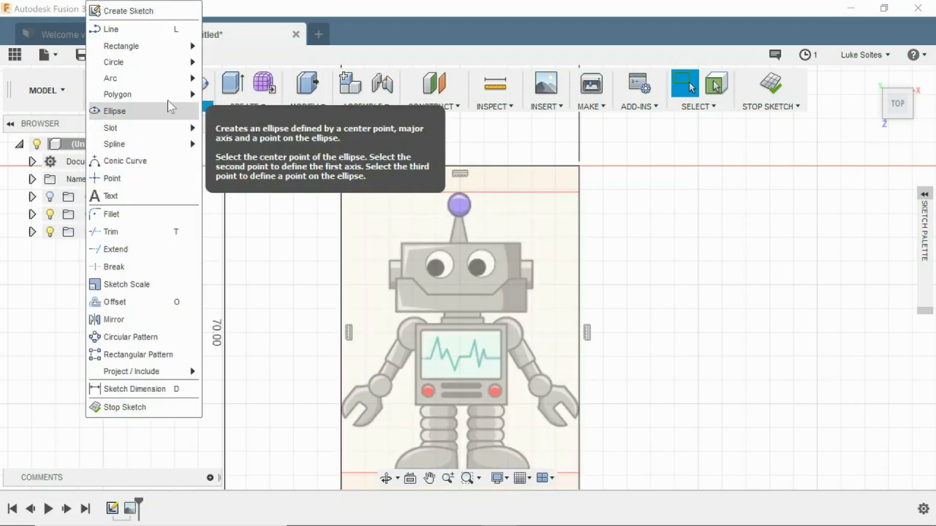
pyautogui.moveTo(146, 94)
pyautogui.click(634, 179)
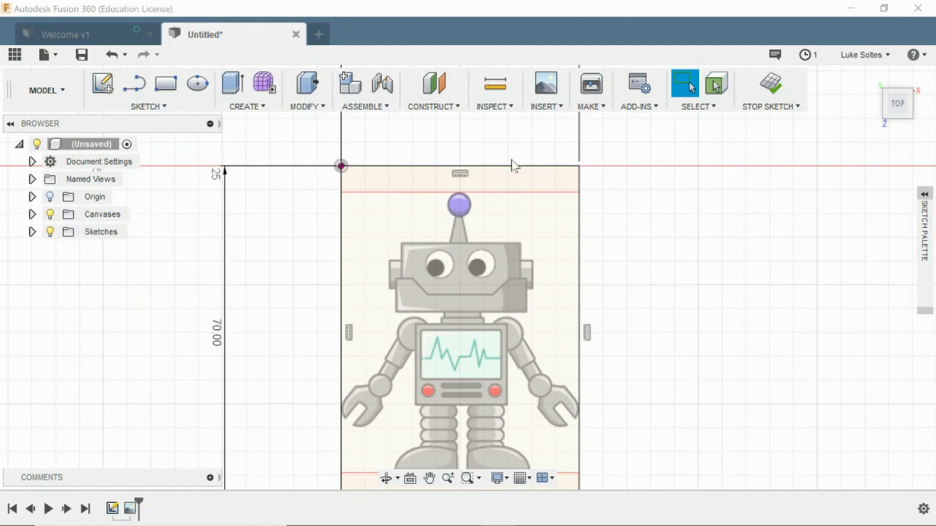
# Trace the robot's torso with a two-point rectangle about 19.5 mm wide and 17.2 mm high
pyautogui.click(166, 83)
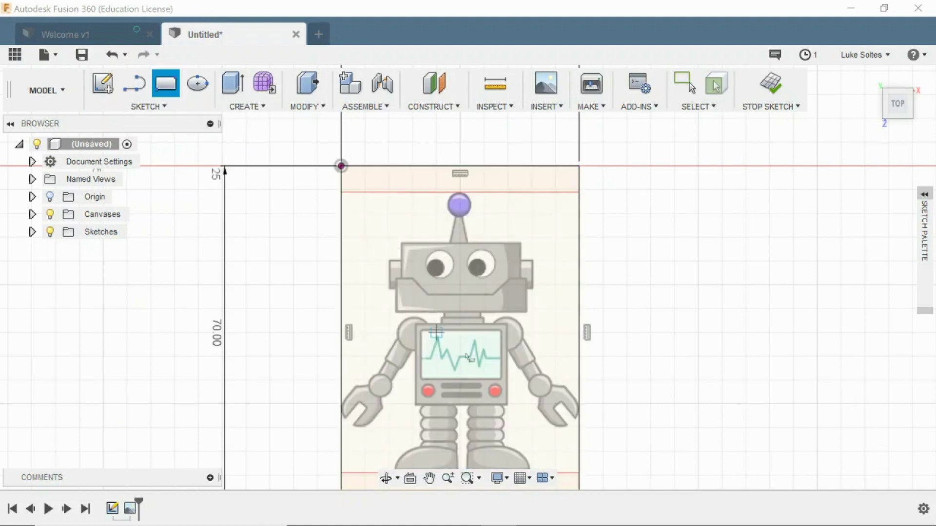
pyautogui.scroll(5, 480, 366)
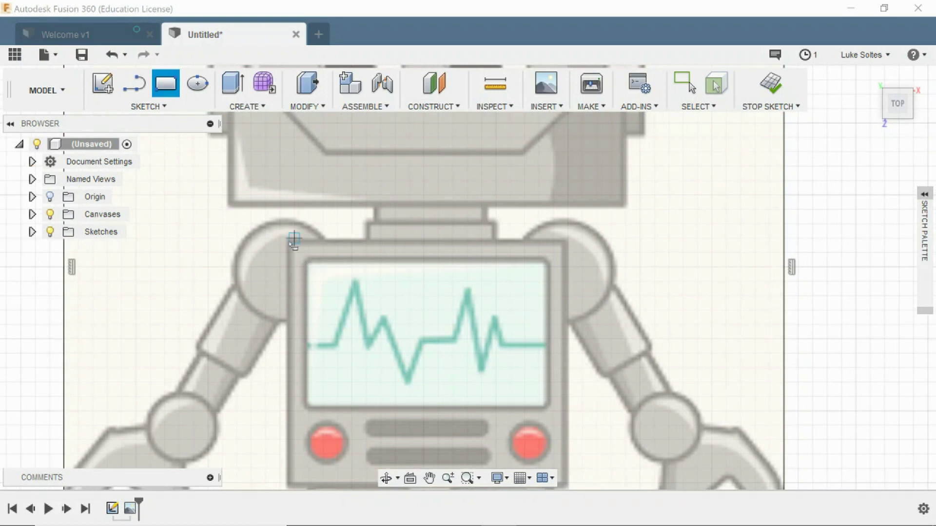
pyautogui.click(286, 242)
pyautogui.scroll(-2, 522, 445)
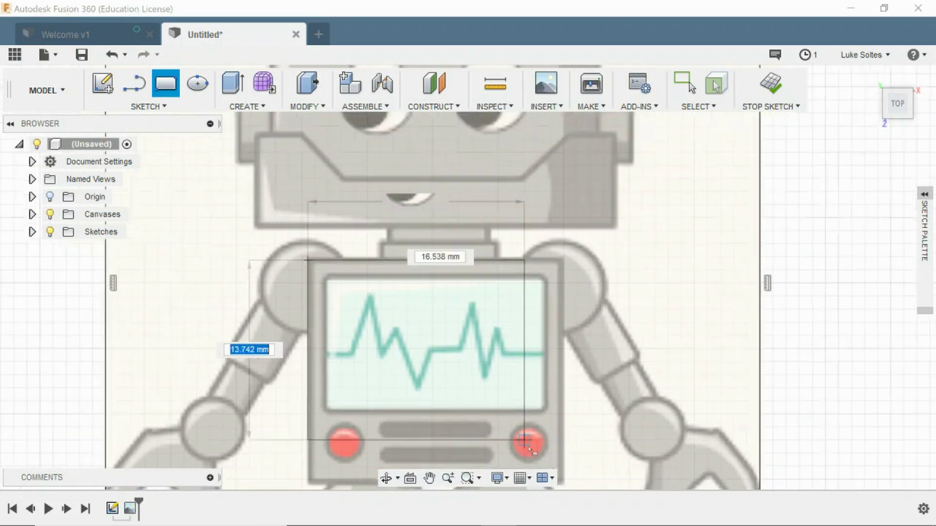
pyautogui.moveTo(560, 441); pyautogui.dragTo(537, 311, button='middle')
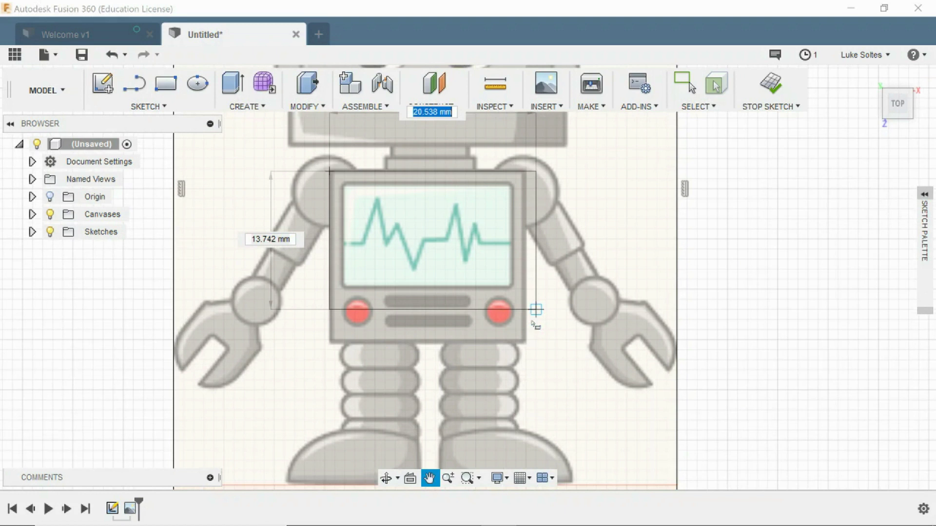
pyautogui.scroll(3, 526, 340)
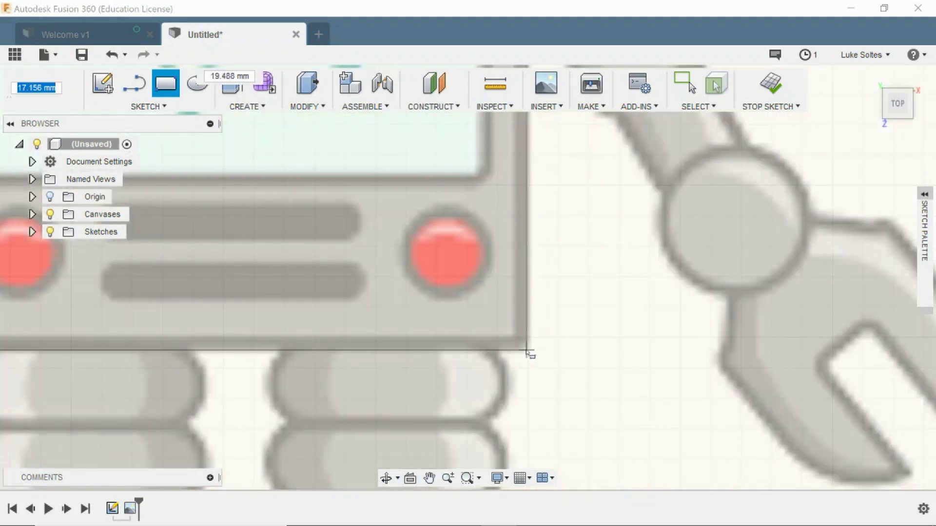
pyautogui.click(527, 348)
# Trace the two stacked neck sections above the torso with two-point rectangles, the lower one wider than the upper one
pyautogui.scroll(-3, 460, 246)
pyautogui.scroll(-2, 399, 183)
pyautogui.scroll(5, 381, 127)
pyautogui.click(312, 234)
pyautogui.click(568, 271)
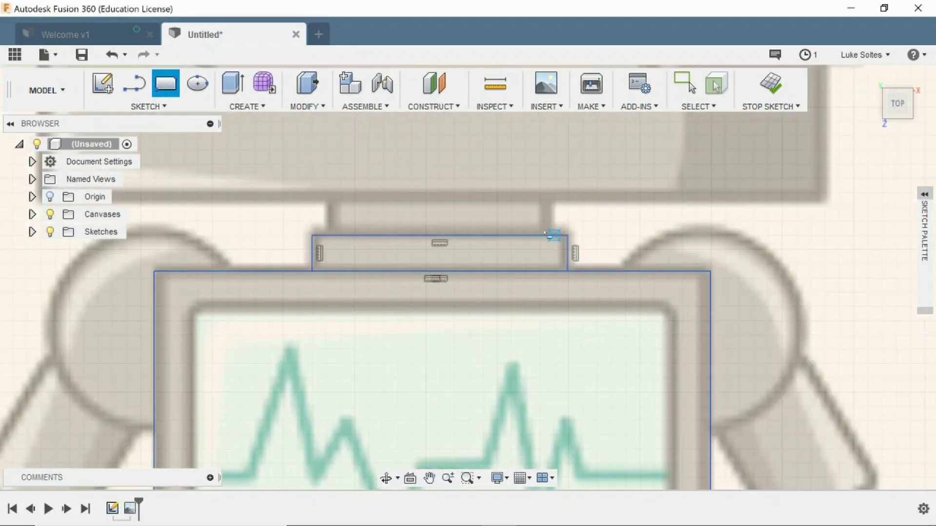
pyautogui.click(554, 236)
pyautogui.click(325, 200)
# Trace the robot's head with a two-point rectangle about 27.7 mm wide and 14.7 mm high, resting on the neck
pyautogui.scroll(-3, 326, 200)
pyautogui.scroll(3, 307, 195)
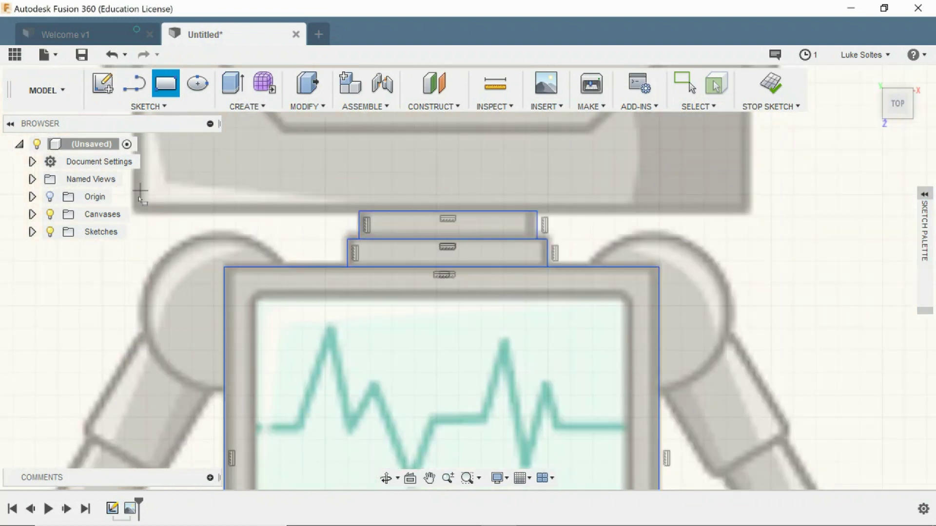
pyautogui.click(132, 211)
pyautogui.scroll(-3, 582, 217)
pyautogui.moveTo(642, 186); pyautogui.dragTo(623, 246, button='middle')
pyautogui.scroll(2, 622, 160)
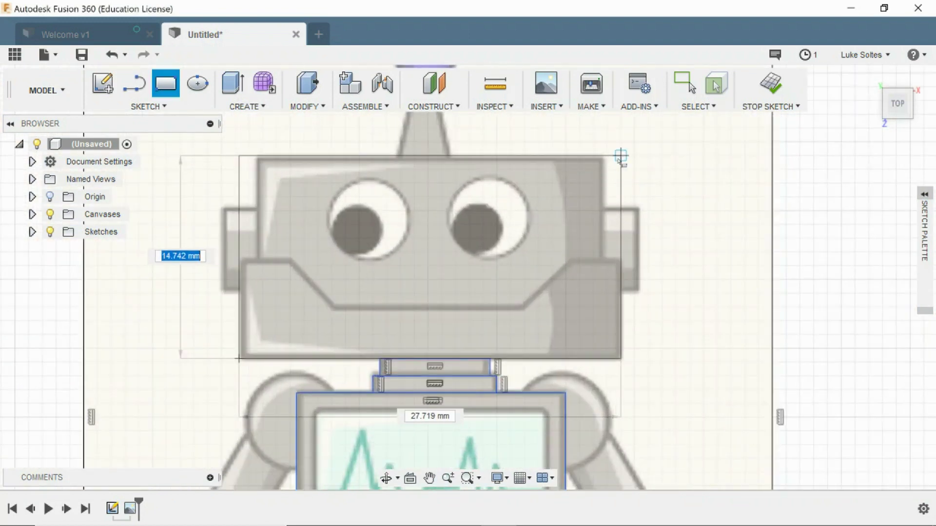
pyautogui.click(621, 157)
# Draw a rectangle about 1.7 × 3.8 mm in the head's upper-left corner and trace both ears, the right one about 1.3 × 6.2 mm
pyautogui.click(262, 156)
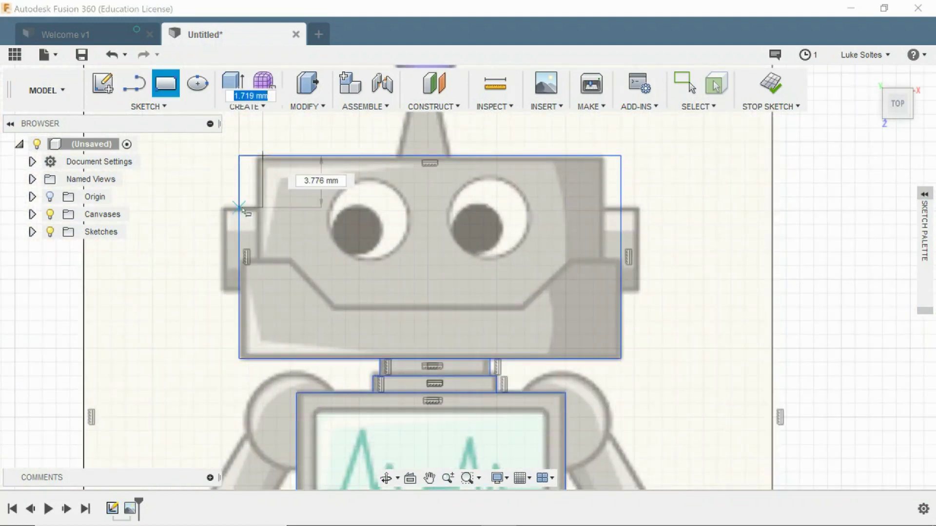
pyautogui.click(239, 208)
pyautogui.click(239, 208)
pyautogui.click(221, 293)
pyautogui.click(622, 294)
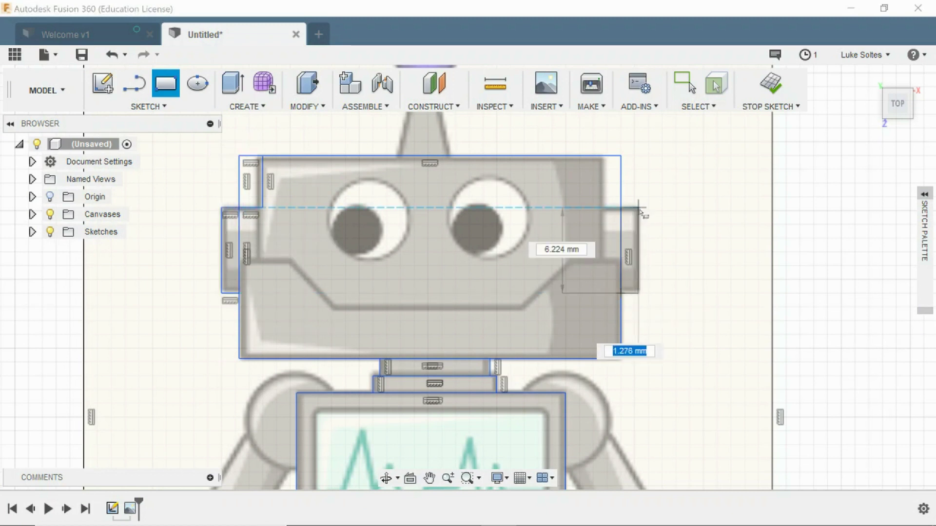
pyautogui.click(641, 209)
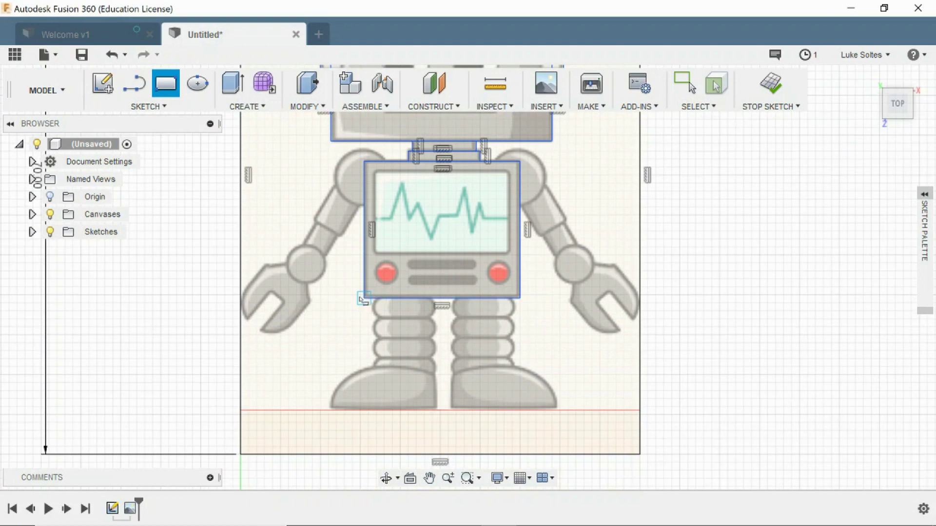
# Trace both slanted sides of the antenna stalk with lines from the head's top edge up to the purple ball
pyautogui.scroll(-2, 460, 170)
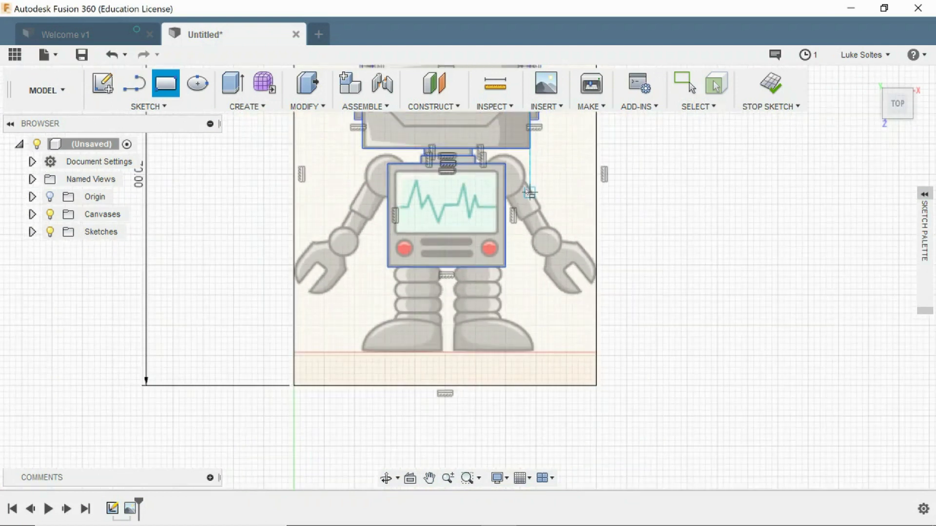
pyautogui.moveTo(528, 192)
pyautogui.mouseDown(button='middle')
pyautogui.moveTo(557, 301)
pyautogui.moveTo(521, 344)
pyautogui.mouseUp(button='middle')
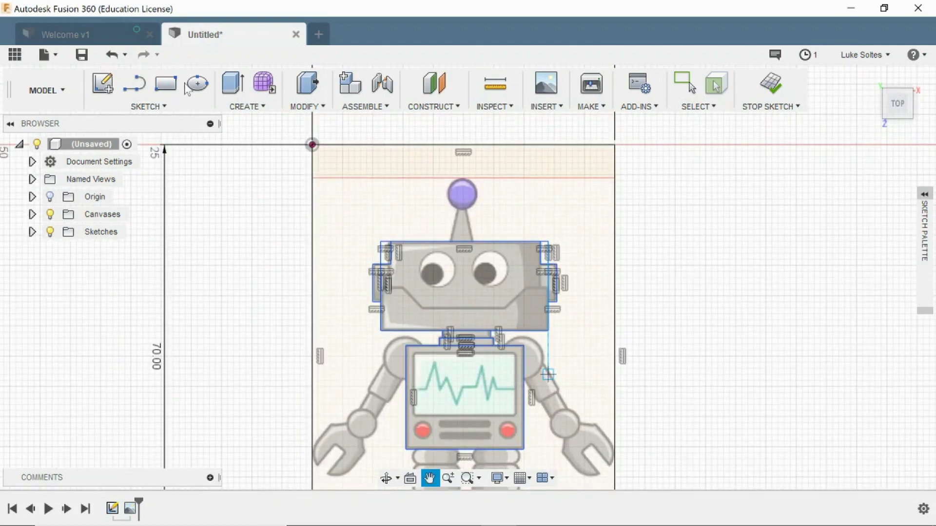
pyautogui.click(135, 85)
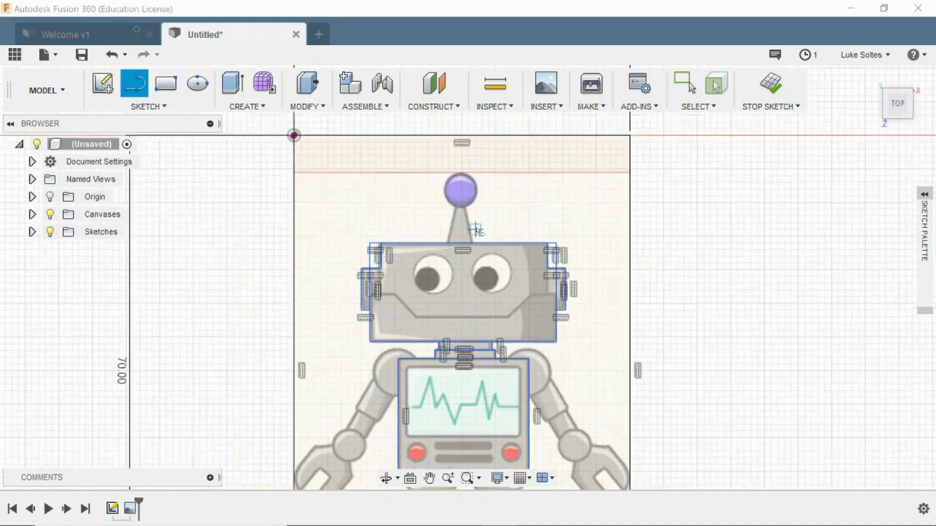
pyautogui.scroll(5, 467, 215)
pyautogui.click(381, 305)
pyautogui.click(415, 140)
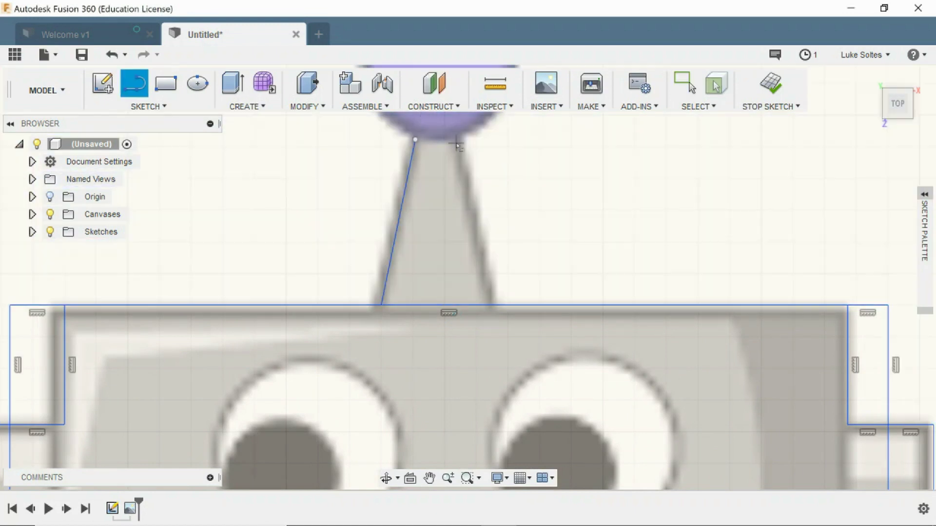
pyautogui.click(457, 141)
pyautogui.click(497, 306)
pyautogui.scroll(-2, 498, 306)
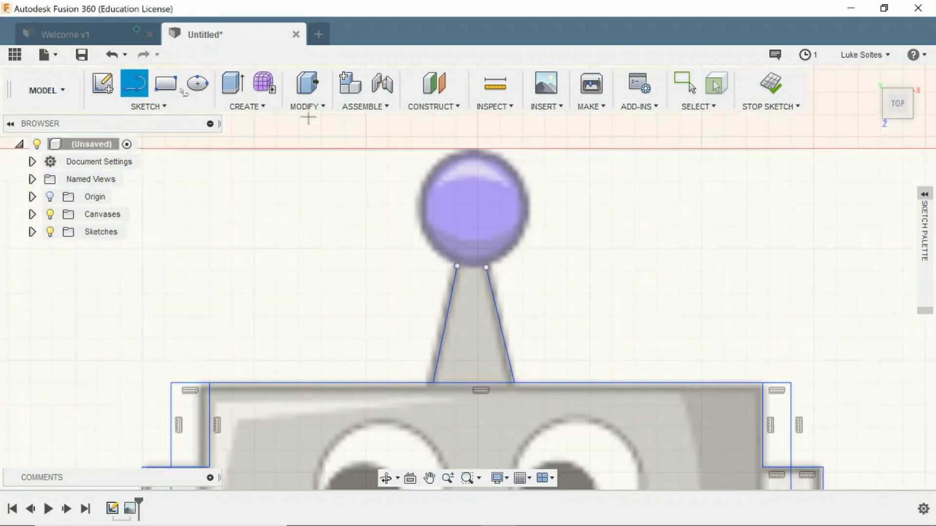
# Trace the purple antenna ball with a two-point circle at the top of the stalk
pyautogui.click(165, 106)
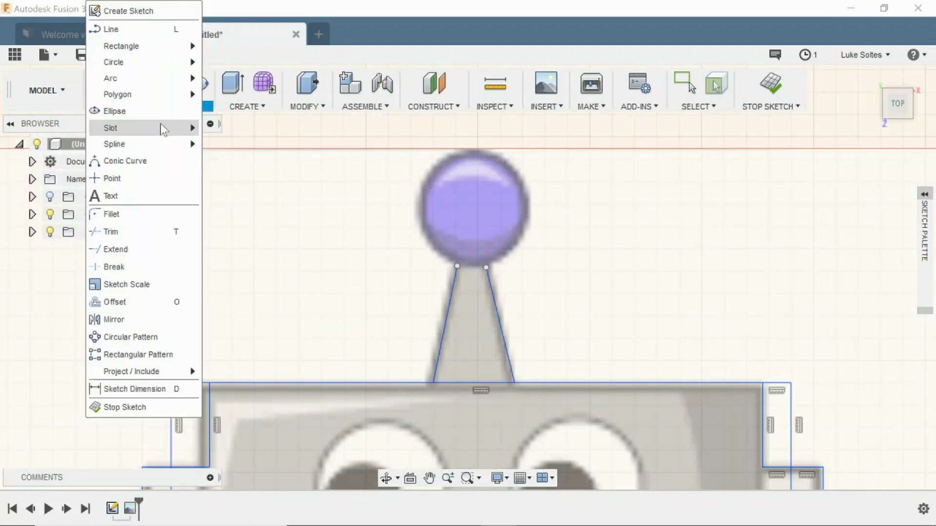
pyautogui.moveTo(185, 62)
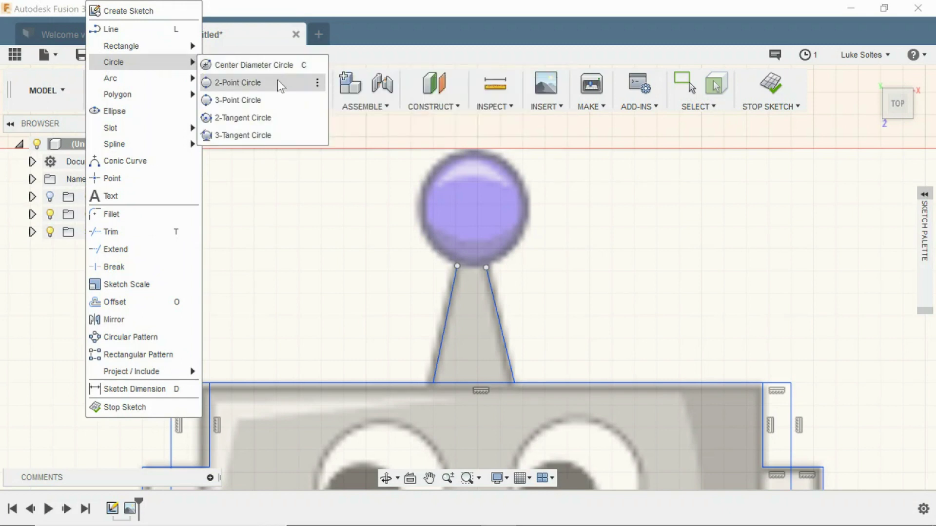
pyautogui.click(251, 87)
pyautogui.click(456, 265)
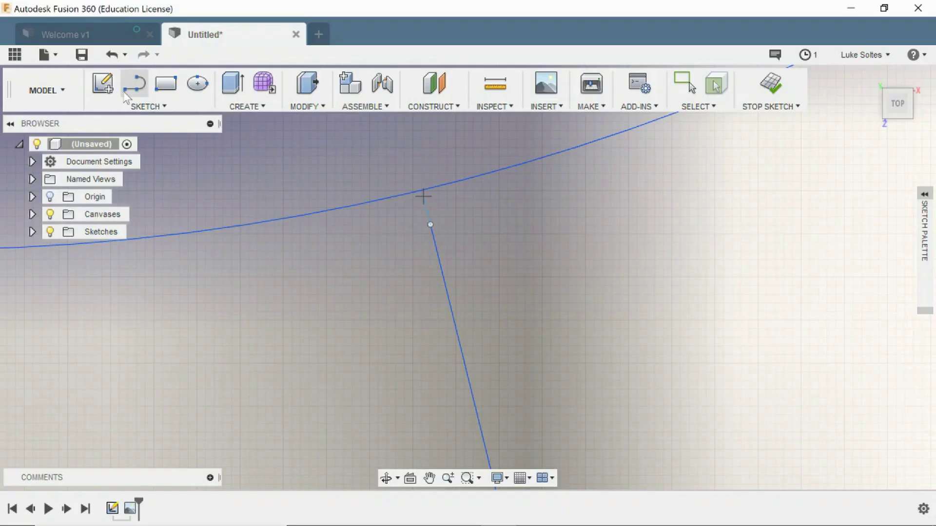
# Close the gap between the antenna stalk's right side and the ball circle with a short line
pyautogui.press('l')
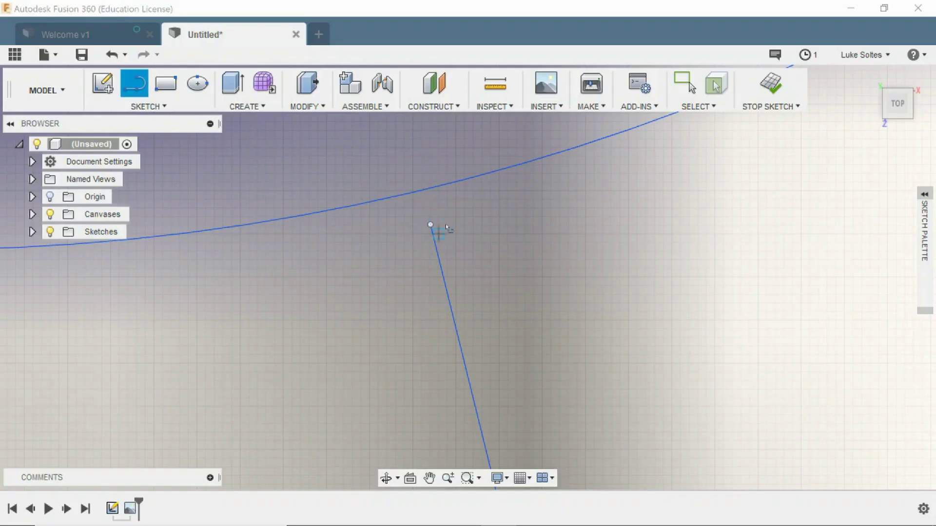
pyautogui.click(423, 205)
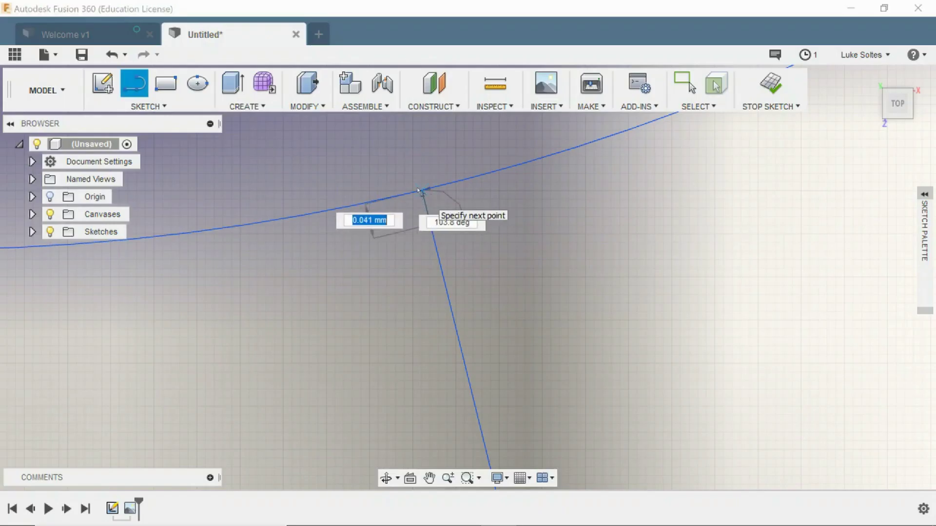
pyautogui.click(420, 190)
pyautogui.scroll(-5, 481, 225)
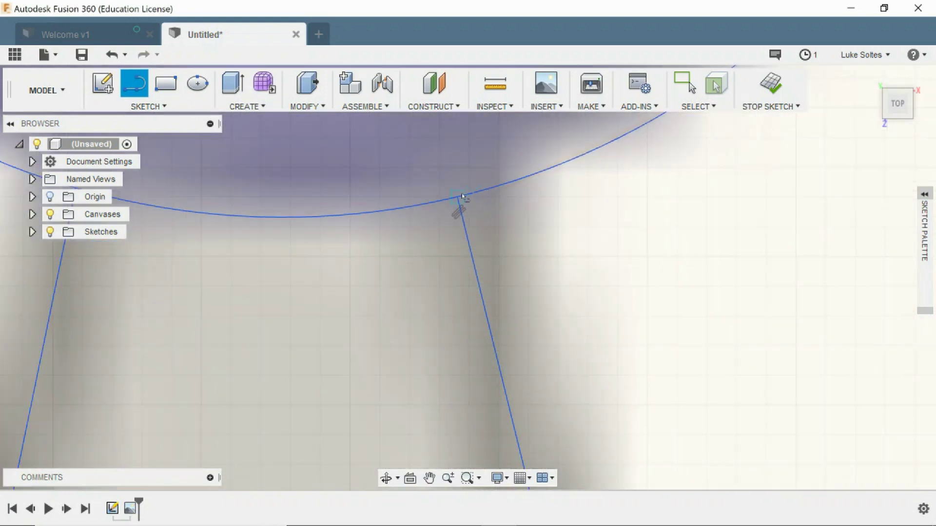
pyautogui.scroll(-1, 623, 371)
pyautogui.moveTo(621, 368); pyautogui.dragTo(578, 168, button='middle')
pyautogui.scroll(-7, 529, 312)
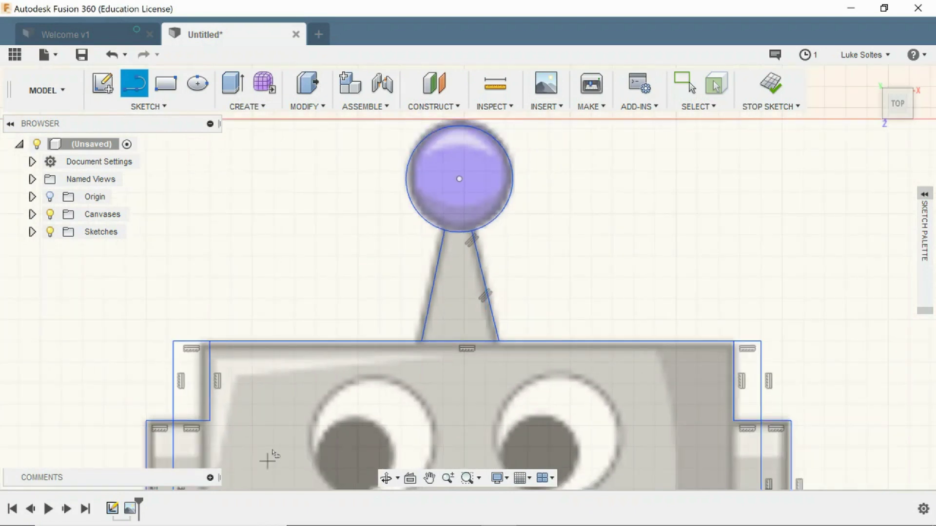
pyautogui.scroll(-3, 293, 414)
pyautogui.scroll(2, 390, 385)
pyautogui.moveTo(418, 411)
pyautogui.mouseDown(button='middle')
pyautogui.moveTo(417, 278)
pyautogui.moveTo(448, 242)
pyautogui.mouseUp(button='middle')
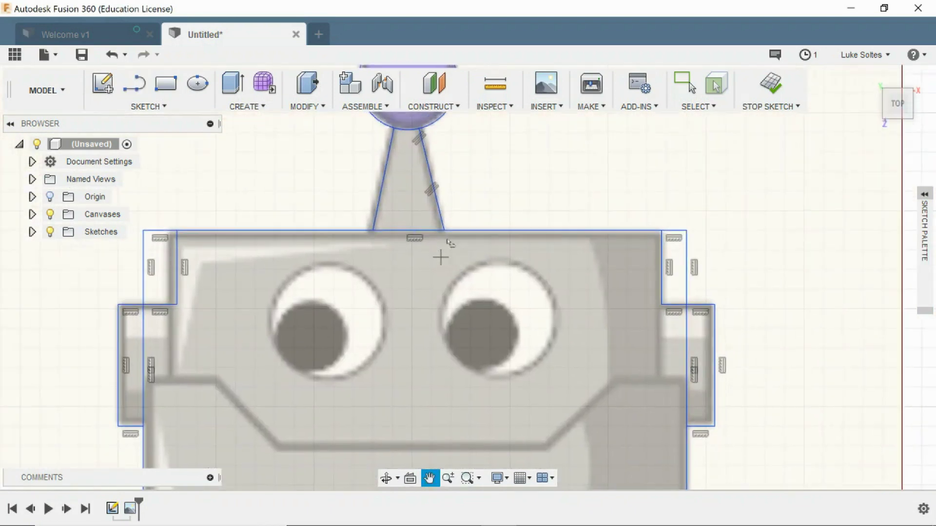
pyautogui.press('l')
pyautogui.scroll(-3, 333, 327)
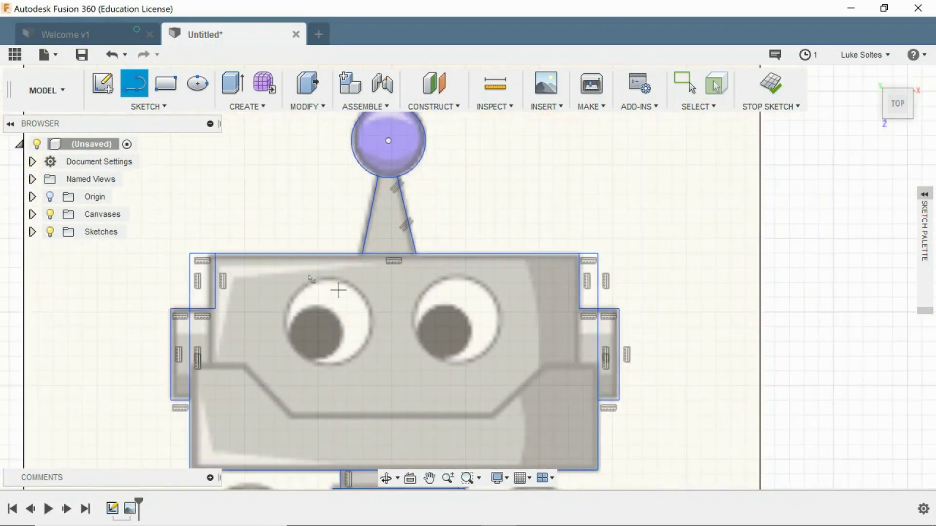
pyautogui.scroll(3, 239, 287)
pyautogui.scroll(-1, 209, 220)
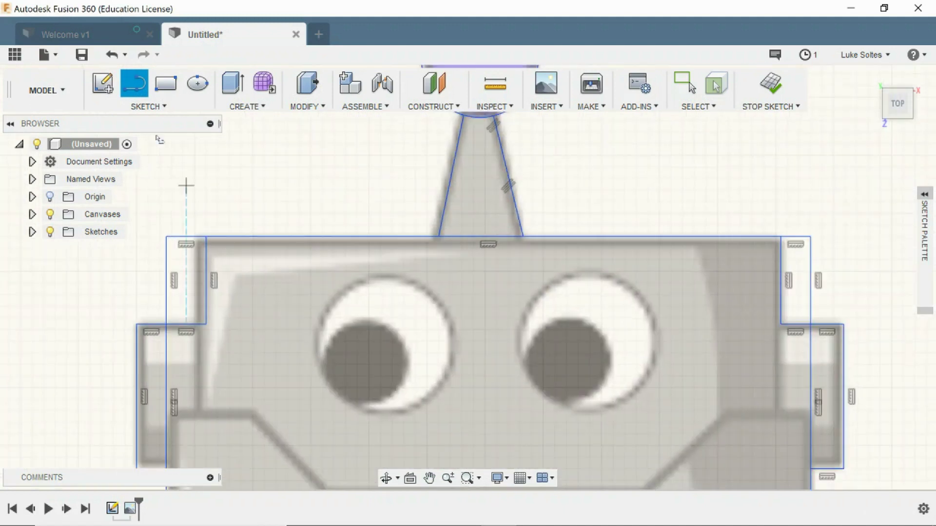
pyautogui.press('Escape')
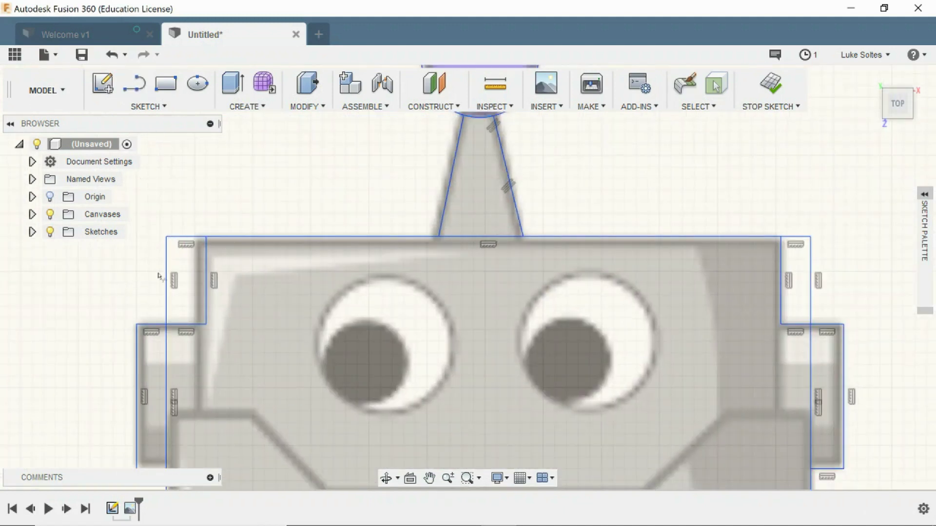
# Trim the surplus lines outside the head's upper-left corner and the head edge running behind the left ear
pyautogui.click(165, 262)
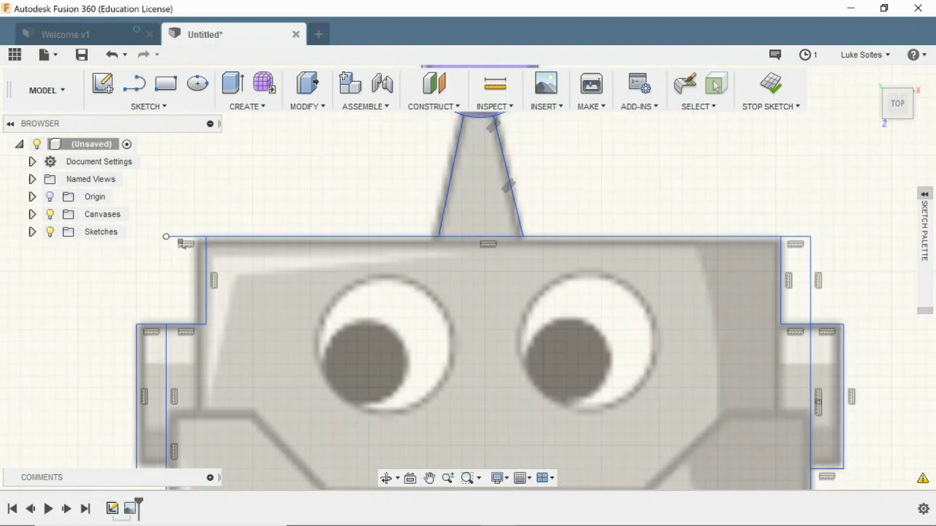
pyautogui.click(183, 239)
pyautogui.scroll(-3, 270, 425)
pyautogui.click(205, 424)
pyautogui.scroll(5, 607, 344)
# Trim the surplus lines at the head's upper-right corner and right ear, and the inner lines across the neck
pyautogui.click(612, 419)
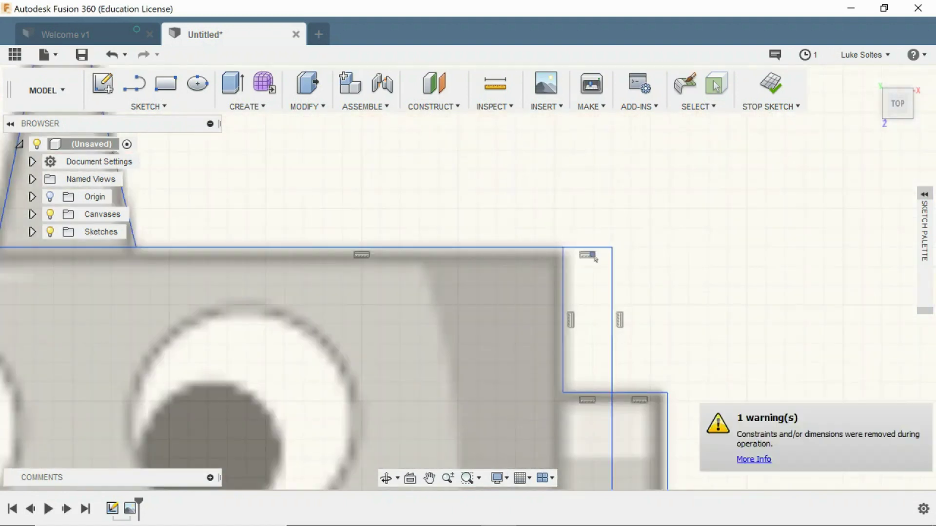
pyautogui.click(591, 251)
pyautogui.click(612, 312)
pyautogui.scroll(-3, 124, 336)
pyautogui.scroll(-3, 124, 334)
pyautogui.scroll(5, 241, 355)
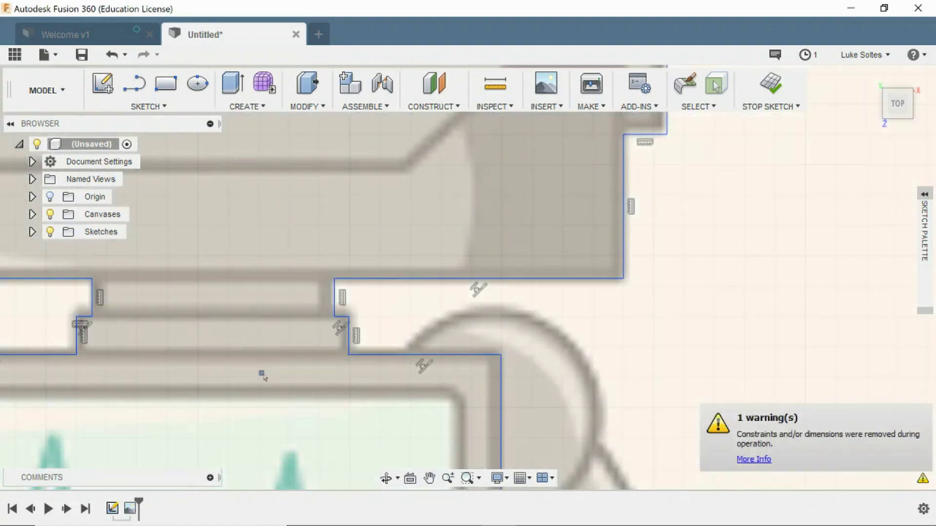
pyautogui.scroll(-2, 330, 350)
pyautogui.scroll(-2, 330, 350)
pyautogui.scroll(4, 290, 350)
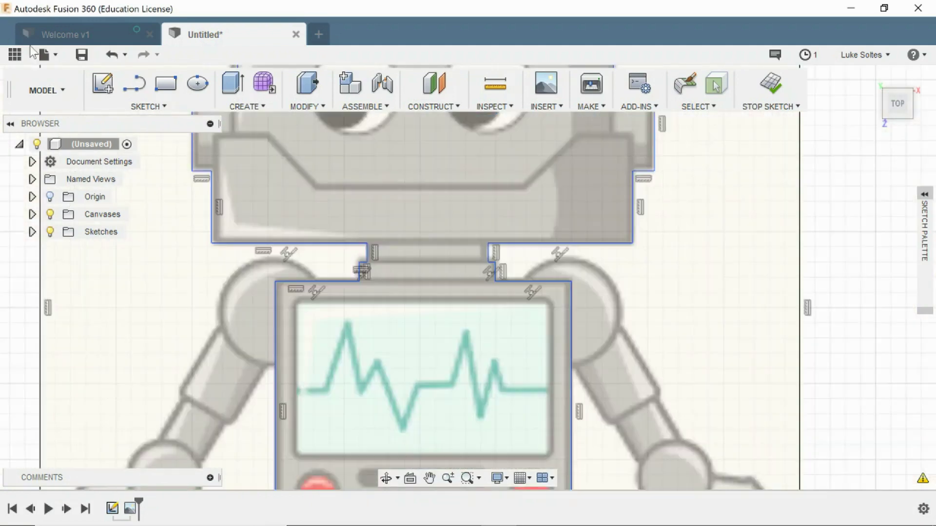
# Trace both round shoulder joints with two-point circles overlapping the torso's upper corners
pyautogui.click(162, 104)
pyautogui.moveTo(117, 60)
pyautogui.click(248, 81)
pyautogui.click(222, 308)
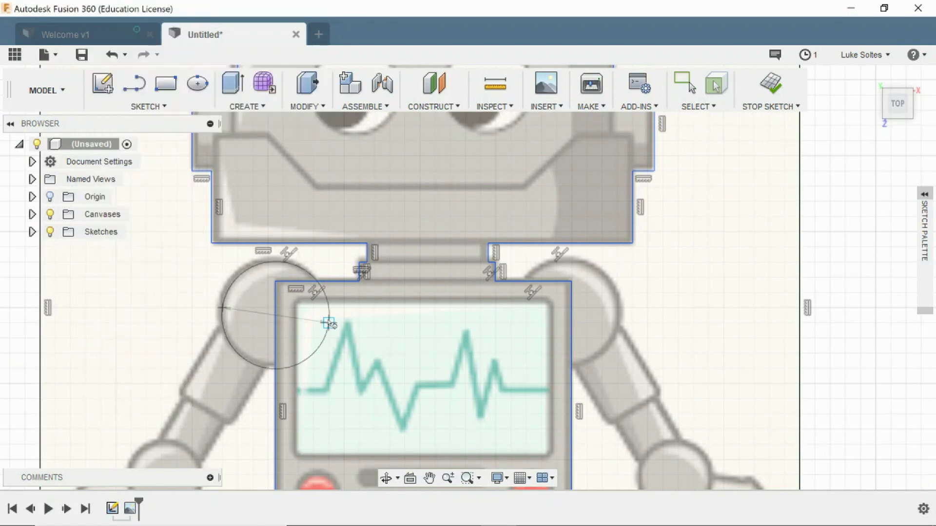
pyautogui.click(619, 312)
pyautogui.click(514, 314)
pyautogui.scroll(-2, 624, 352)
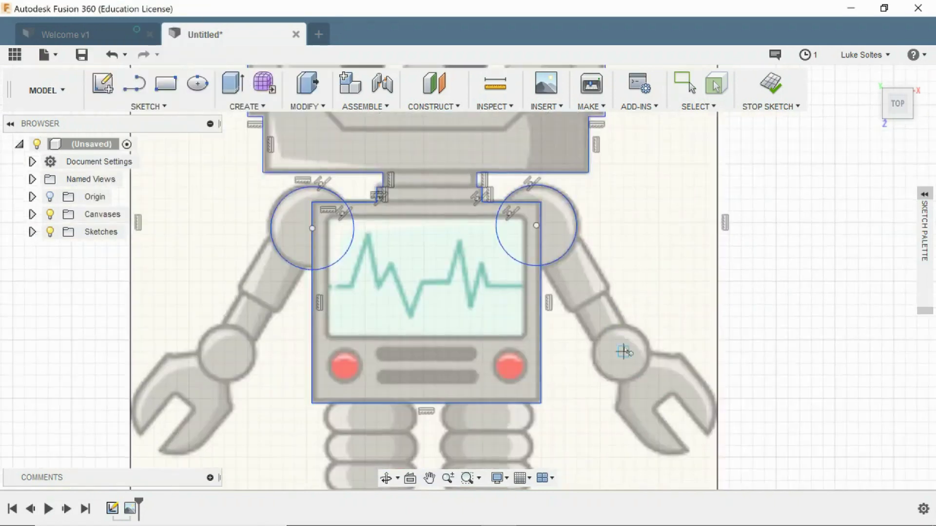
# Trace the round wrist joints of both arms with two-point circles
pyautogui.click(641, 334)
pyautogui.click(600, 375)
pyautogui.click(207, 335)
pyautogui.click(247, 376)
# Trace the left arm's outer edge with stepped lines from the shoulder circle to the wrist circle
pyautogui.scroll(-2, 511, 446)
pyautogui.moveTo(512, 446)
pyautogui.mouseDown(button='middle')
pyautogui.moveTo(492, 431)
pyautogui.moveTo(483, 345)
pyautogui.mouseUp(button='middle')
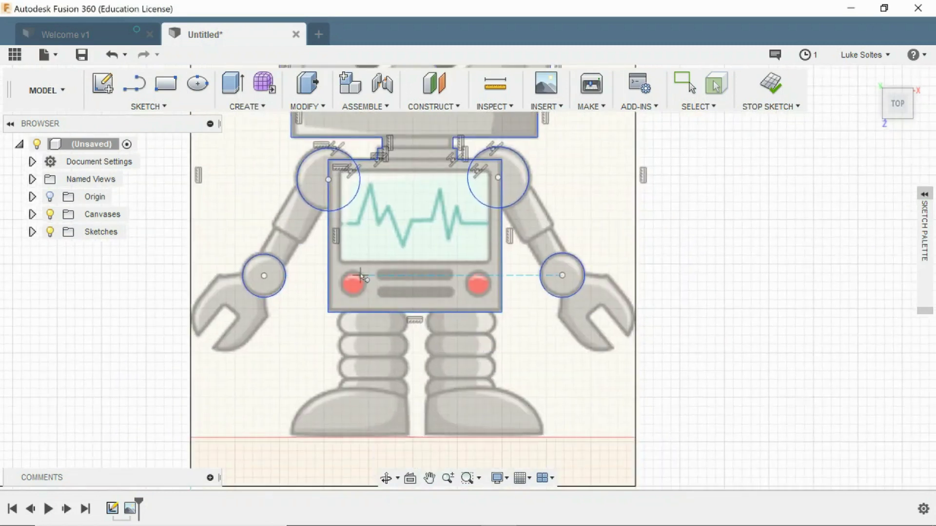
pyautogui.click(133, 87)
pyautogui.scroll(5, 294, 191)
pyautogui.click(304, 178)
pyautogui.click(226, 298)
pyautogui.click(238, 306)
pyautogui.click(184, 390)
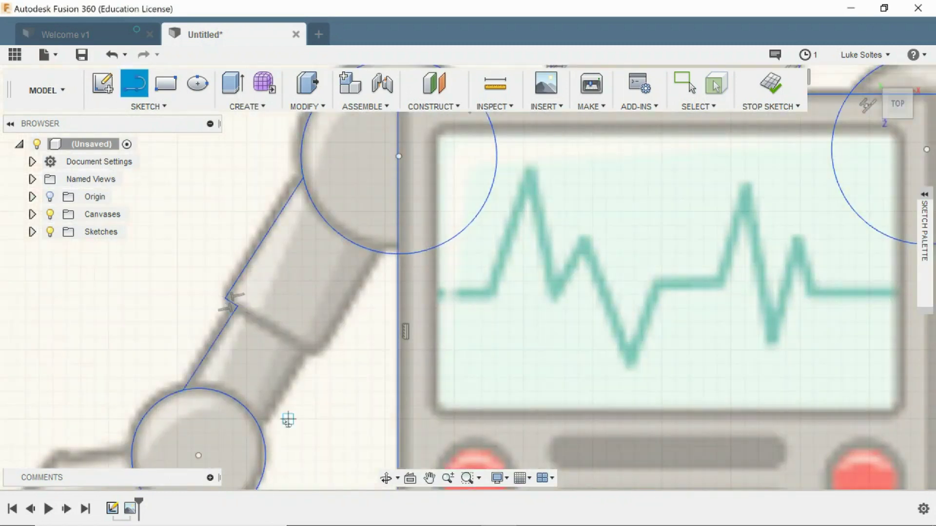
# Trace the left arm's inner edge with stepped lines from the shoulder circle to the wrist circle
pyautogui.click(385, 253)
pyautogui.click(320, 354)
pyautogui.click(305, 347)
pyautogui.click(257, 423)
# Trace the right arm's inner edge with stepped lines from the shoulder circle to the wrist circle
pyautogui.scroll(-5, 264, 422)
pyautogui.scroll(3, 536, 360)
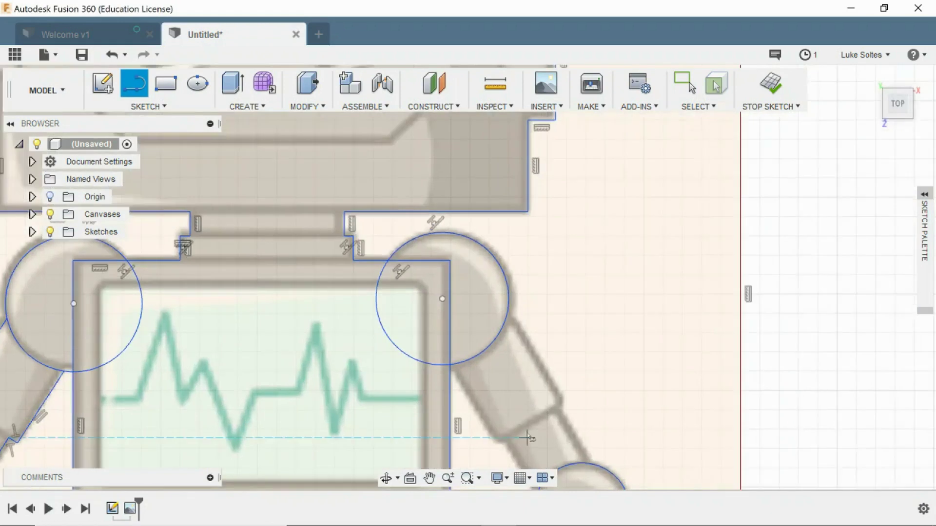
pyautogui.moveTo(528, 437); pyautogui.dragTo(511, 330, button='middle')
pyautogui.scroll(4, 442, 259)
pyautogui.click(437, 258)
pyautogui.click(509, 391)
pyautogui.click(518, 388)
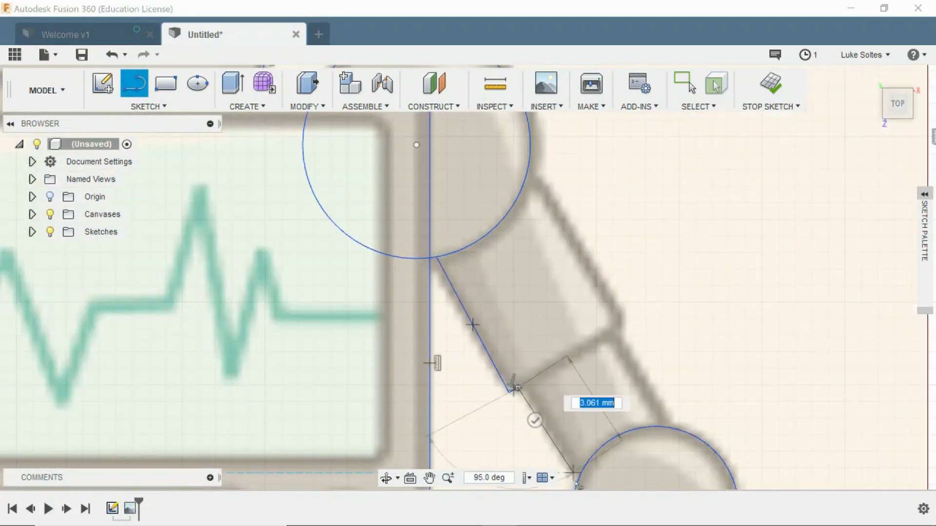
pyautogui.moveTo(573, 473); pyautogui.dragTo(536, 382, button='middle')
pyautogui.scroll(1, 537, 381)
pyautogui.click(537, 391)
# Trace the right arm's outer edge with stepped lines from the wrist circle back up to the shoulder circle
pyautogui.click(644, 334)
pyautogui.click(575, 232)
pyautogui.click(597, 221)
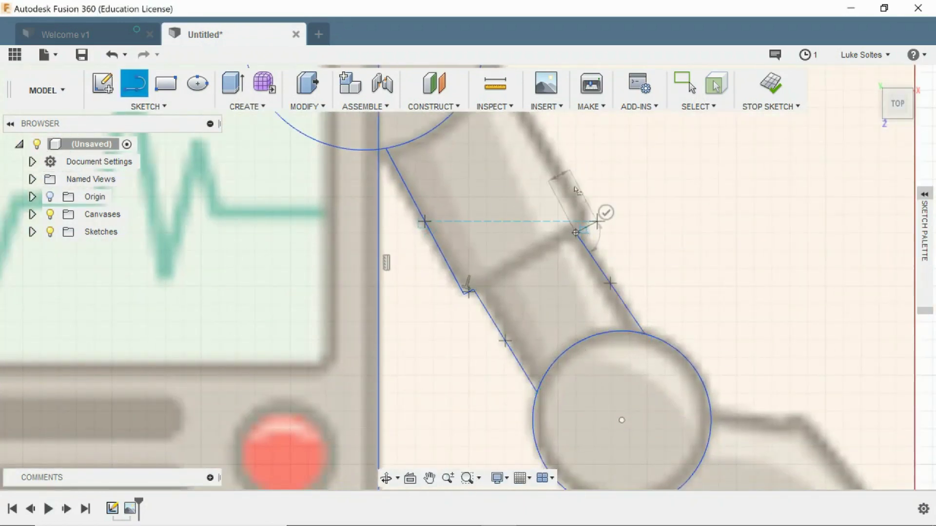
pyautogui.moveTo(571, 161); pyautogui.dragTo(616, 344, button='middle')
pyautogui.scroll(1, 531, 222)
pyautogui.click(535, 223)
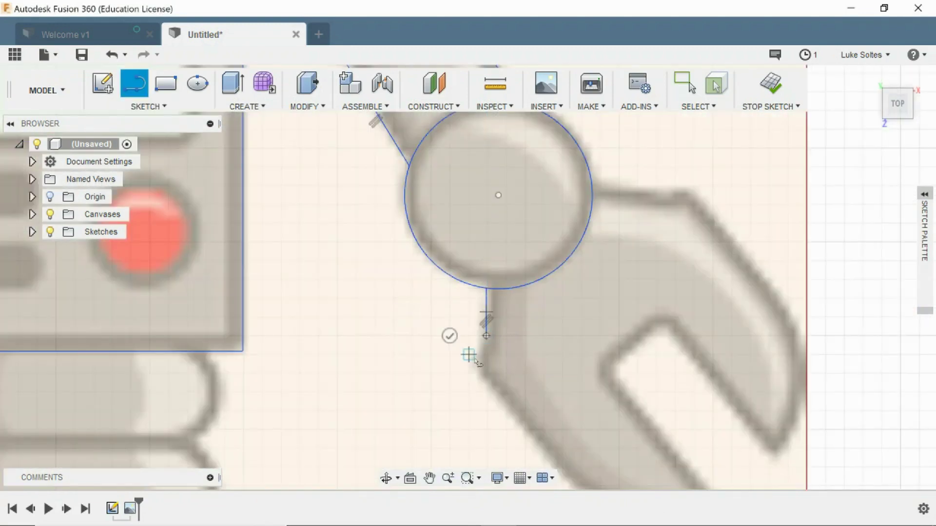
# Trace the right claw's lower edge from the wrist circle with lines and a tangent arc ending at the lower jaw tip
pyautogui.scroll(-3, 556, 458)
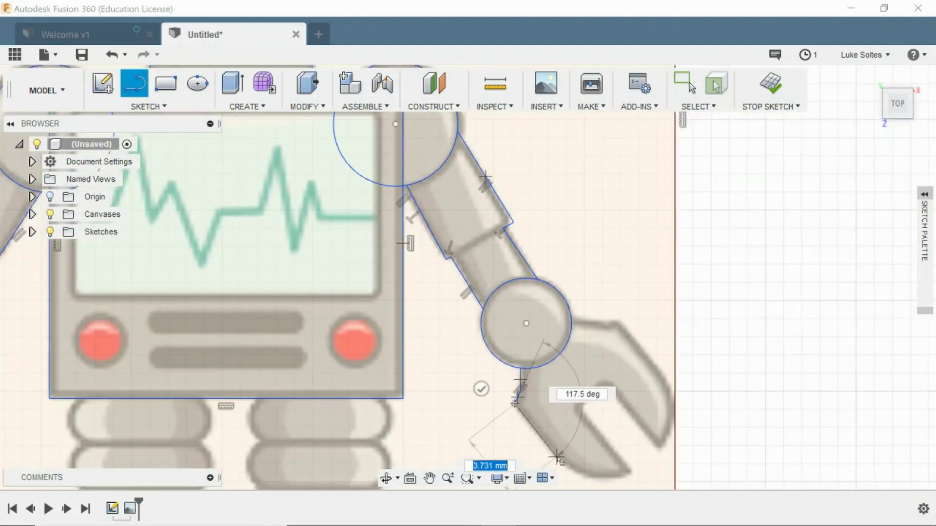
pyautogui.scroll(3, 556, 453)
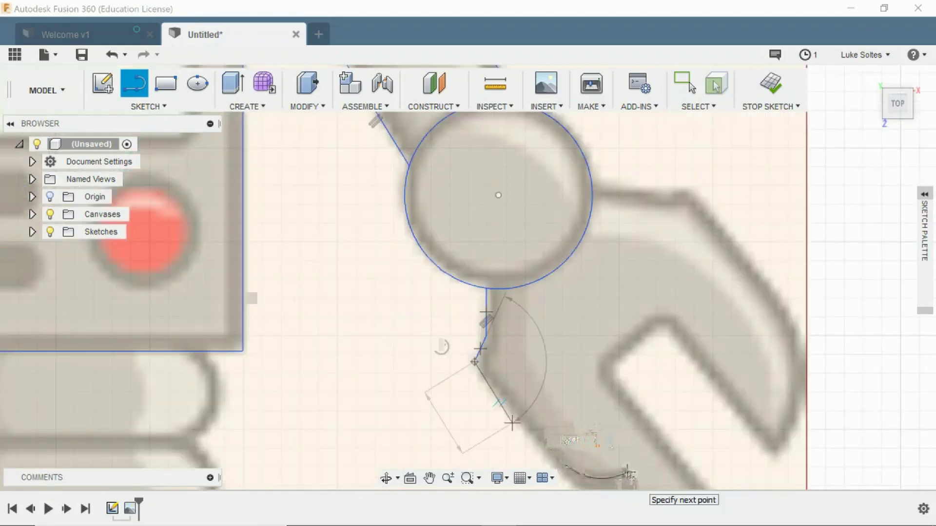
pyautogui.scroll(-3, 552, 442)
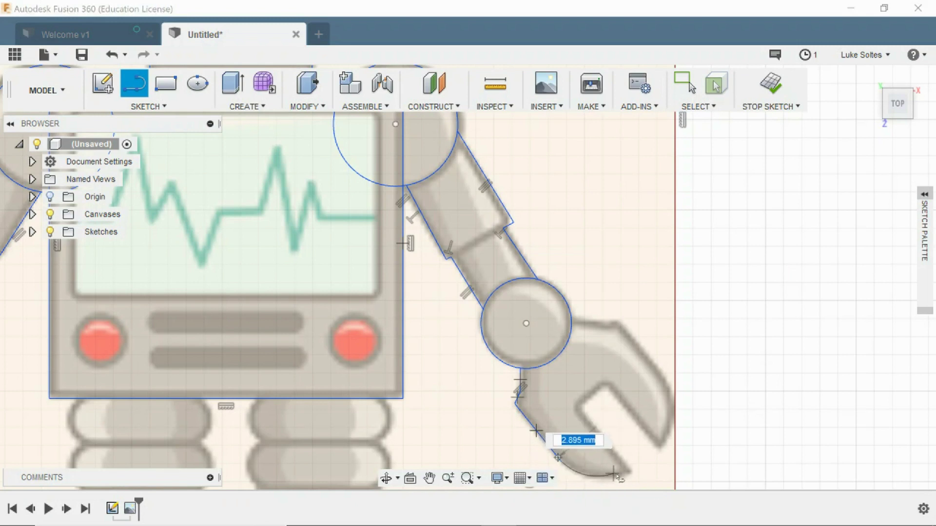
pyautogui.moveTo(629, 476); pyautogui.dragTo(631, 476)
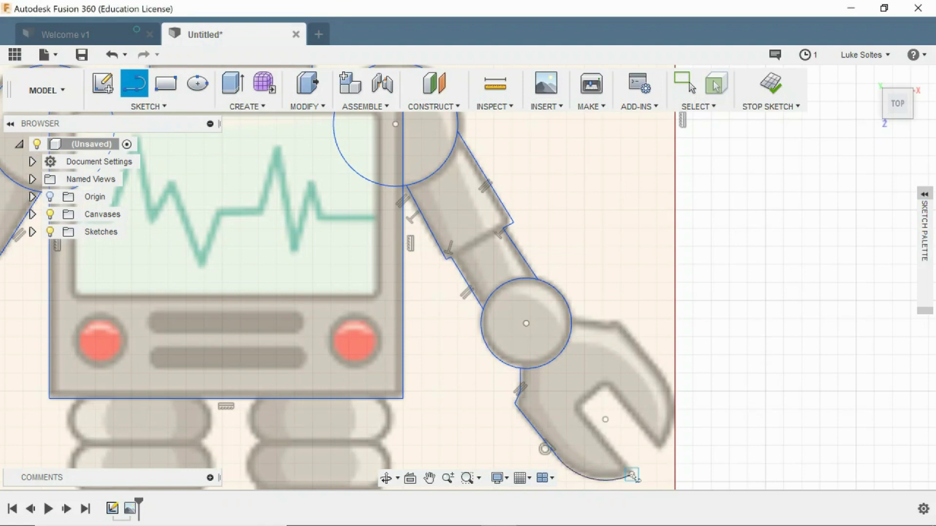
# Trace the right claw's notch with three straight lines from the lower jaw tip to the upper jaw tip
pyautogui.click(578, 410)
pyautogui.scroll(5, 603, 388)
pyautogui.click(612, 378)
pyautogui.scroll(-3, 653, 409)
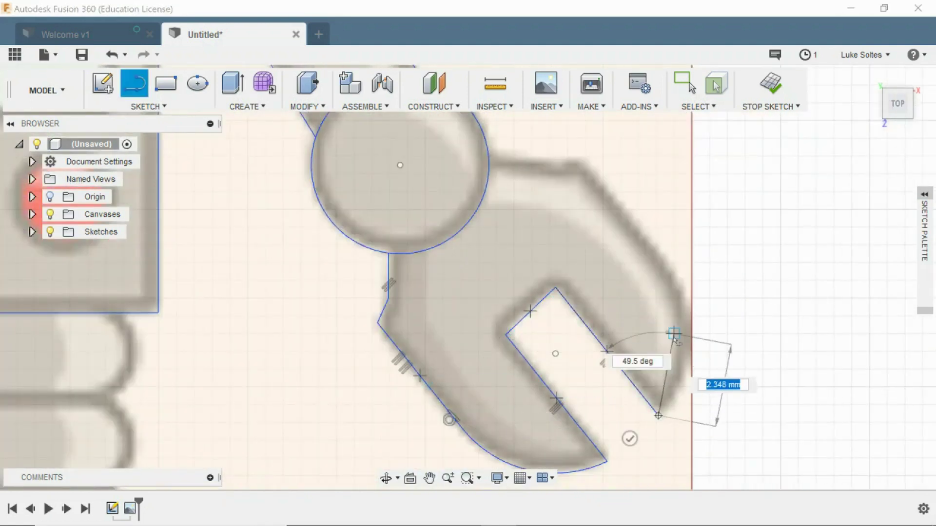
pyautogui.press('Escape')
# Trace the right claw's outer edge from the wrist circle with two lines and a tangent arc closing at the upper jaw tip
pyautogui.press('l')
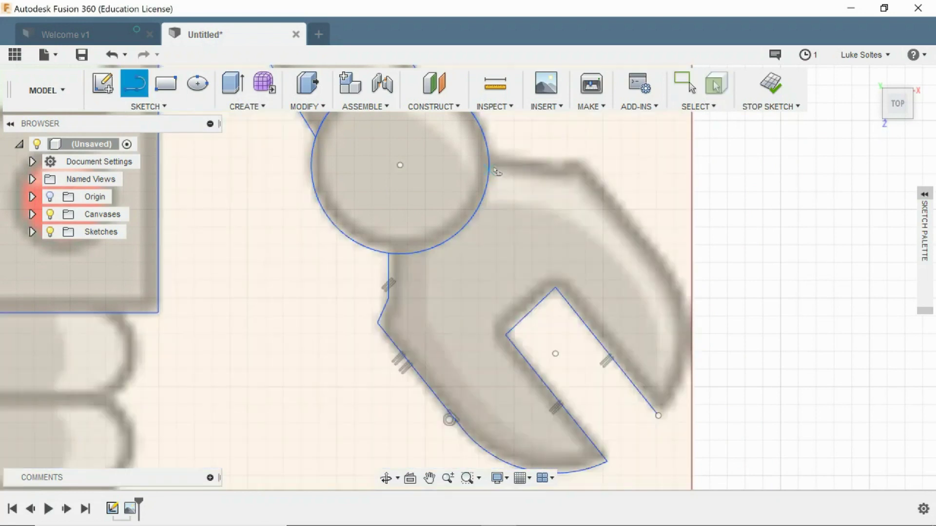
pyautogui.click(488, 165)
pyautogui.click(575, 166)
pyautogui.click(671, 283)
pyautogui.moveTo(670, 284); pyautogui.dragTo(658, 416)
pyautogui.scroll(-5, 493, 370)
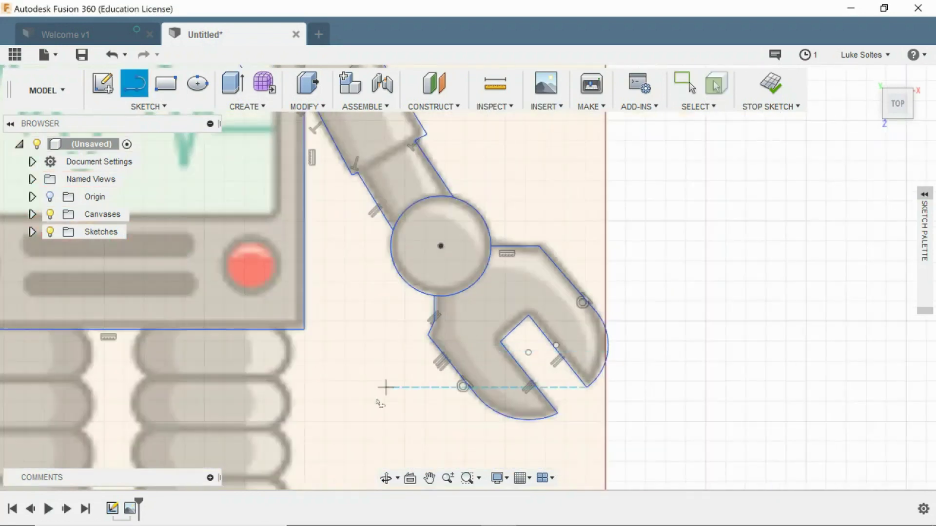
# Trace the left claw's outer edge from the wrist circle with two lines and a tangent arc ending at the upper jaw tip
pyautogui.moveTo(383, 390); pyautogui.dragTo(585, 371, button='middle')
pyautogui.scroll(3, 220, 312)
pyautogui.click(231, 289)
pyautogui.click(165, 289)
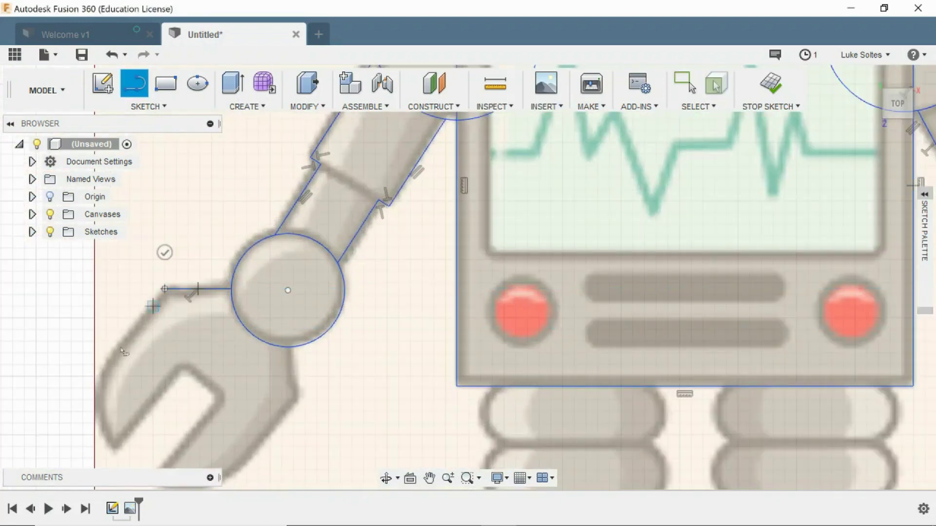
pyautogui.click(95, 376)
pyautogui.moveTo(94, 376); pyautogui.dragTo(116, 453)
# Trace the left claw's notch with three lines to the lower jaw tip and trim the stray piece at that tip
pyautogui.click(183, 368)
pyautogui.click(222, 400)
pyautogui.scroll(-3, 194, 429)
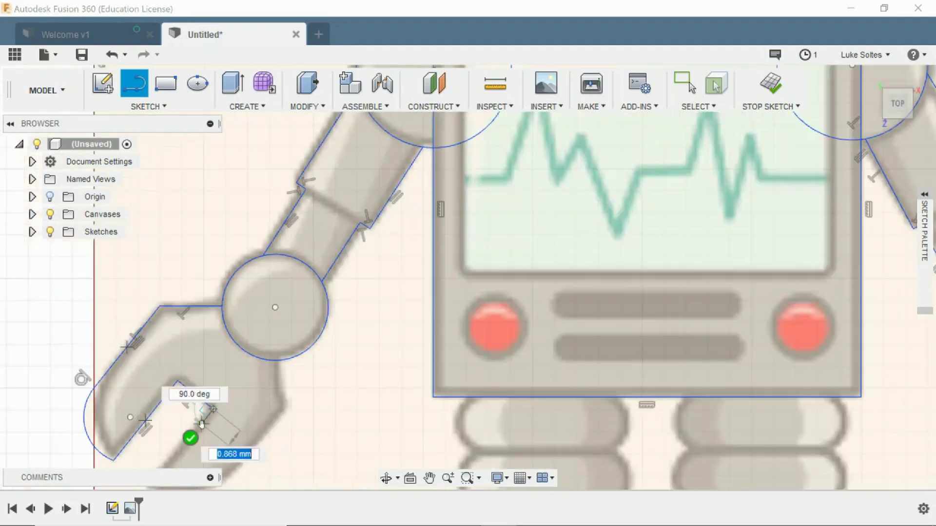
pyautogui.moveTo(167, 468); pyautogui.dragTo(247, 322, button='middle')
pyautogui.click(247, 321)
pyautogui.moveTo(247, 321)
pyautogui.mouseDown()
pyautogui.moveTo(282, 355)
pyautogui.moveTo(242, 355)
pyautogui.mouseUp()
pyautogui.scroll(5, 243, 339)
pyautogui.press('Escape')
pyautogui.press('t')
pyautogui.click(235, 336)
pyautogui.scroll(-5, 298, 320)
# Trace the left claw's lower edge from the wrist circle with lines and a tangent arc closing at the lower jaw tip
pyautogui.press('l')
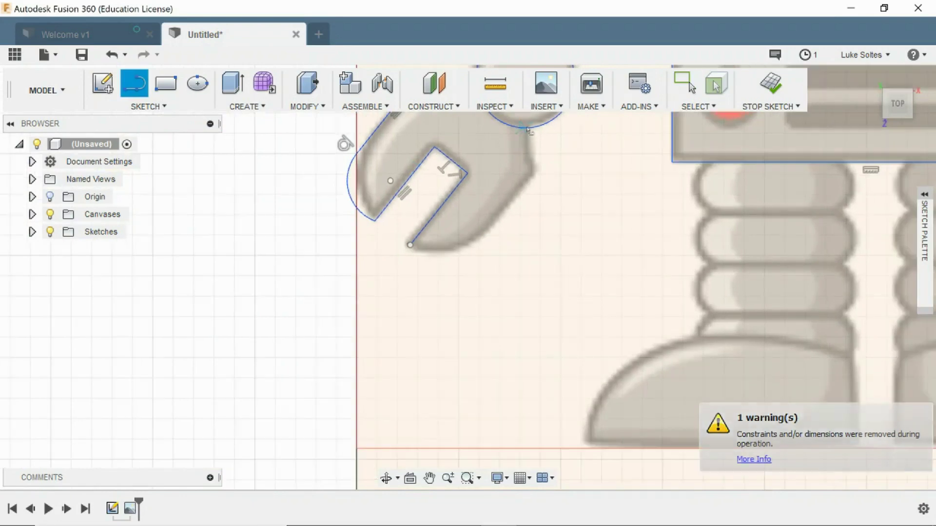
pyautogui.click(527, 128)
pyautogui.click(526, 154)
pyautogui.click(540, 174)
pyautogui.click(490, 236)
pyautogui.click(411, 245)
# Draw a two-point circle about 1.33 mm in radius over the rounded outer end of the right leg's top segment
pyautogui.scroll(-5, 527, 309)
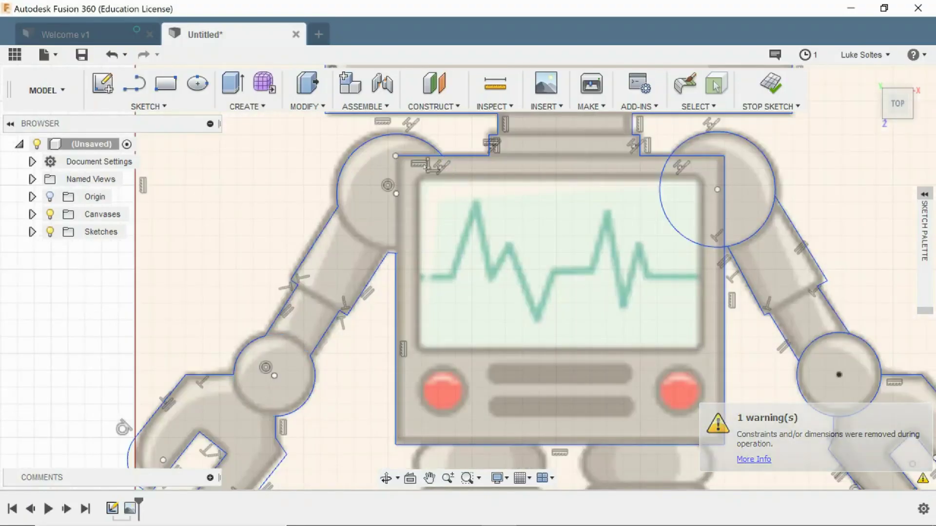
pyautogui.scroll(-4, 522, 329)
pyautogui.scroll(4, 606, 407)
pyautogui.moveTo(607, 407); pyautogui.dragTo(586, 246, button='middle')
pyautogui.click(135, 84)
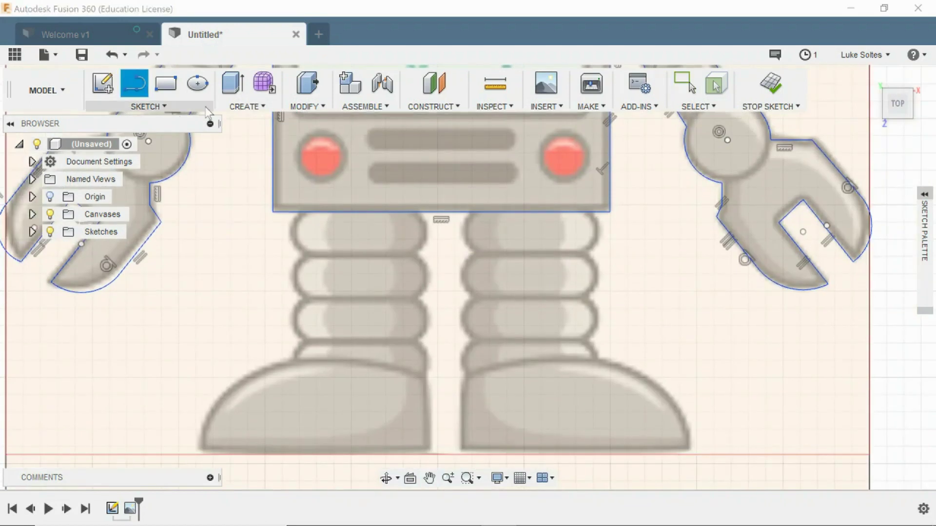
pyautogui.click(480, 215)
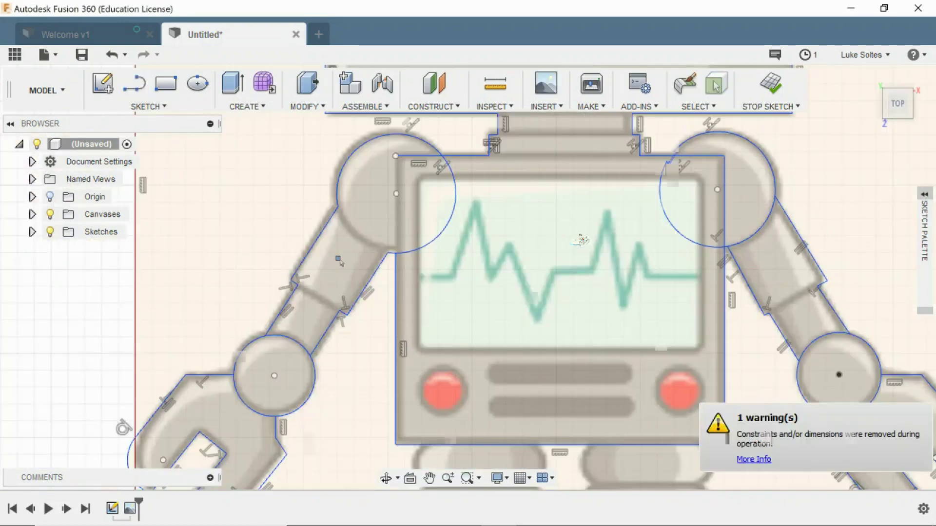
pyautogui.click(149, 106)
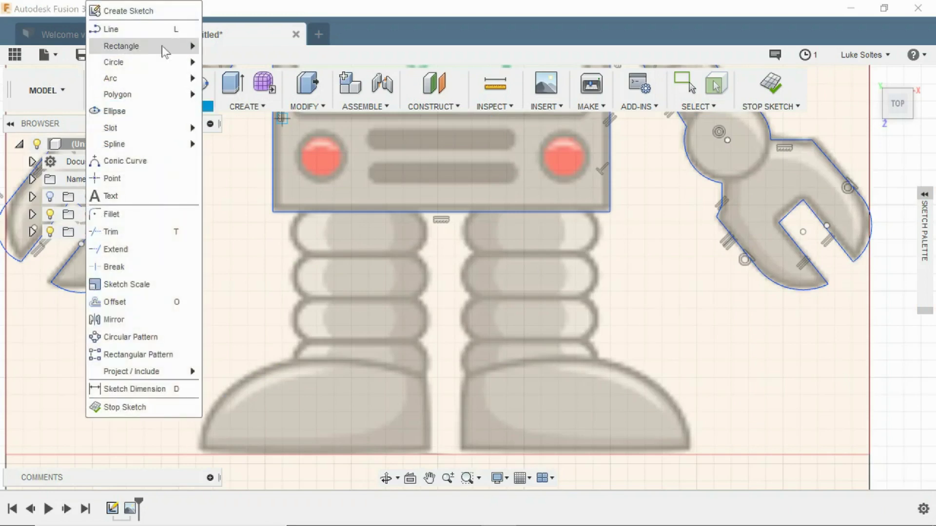
pyautogui.moveTo(176, 62)
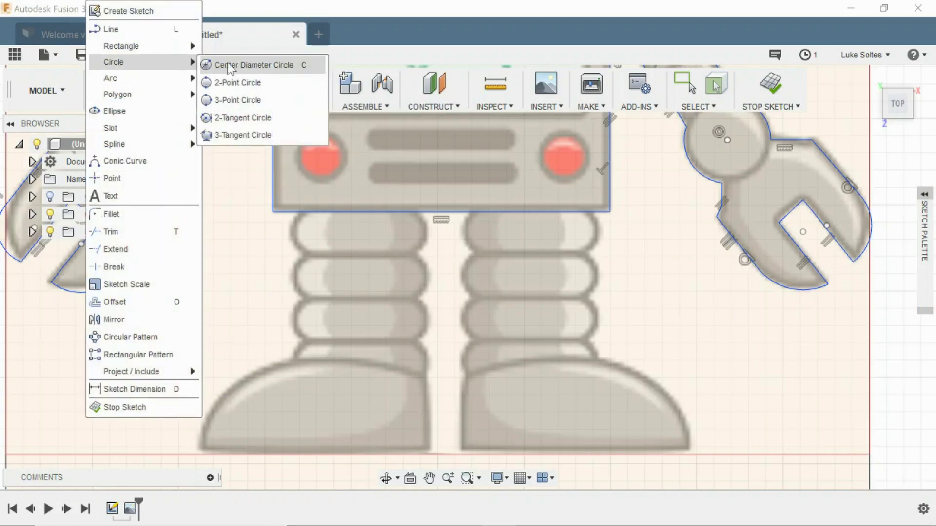
pyautogui.click(241, 83)
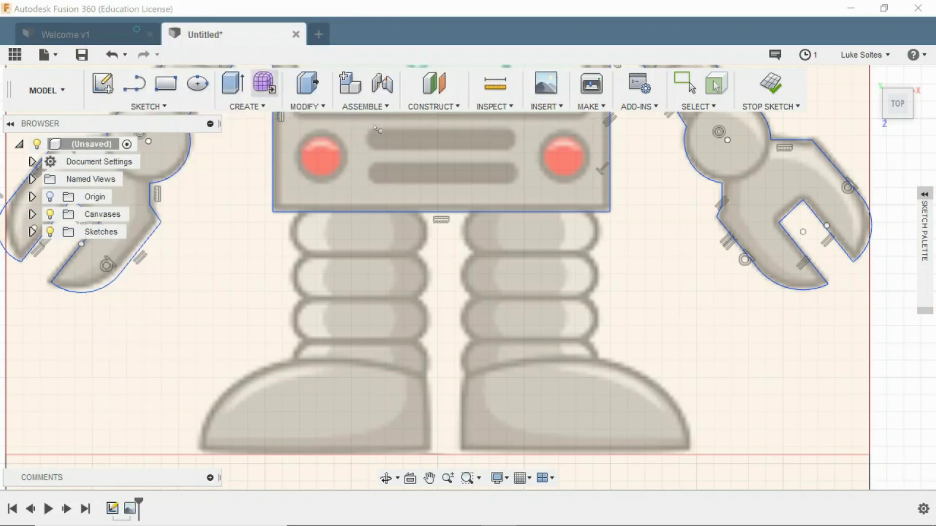
pyautogui.click(594, 233)
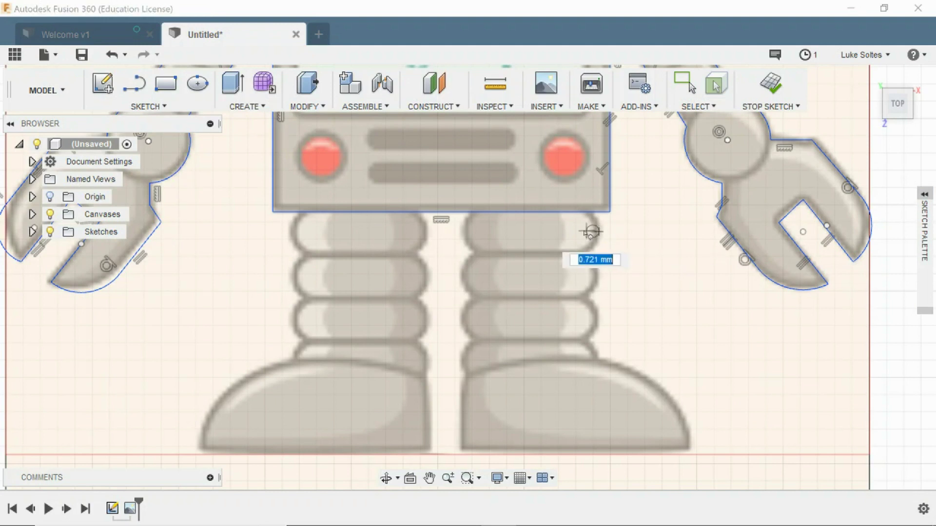
pyautogui.click(553, 233)
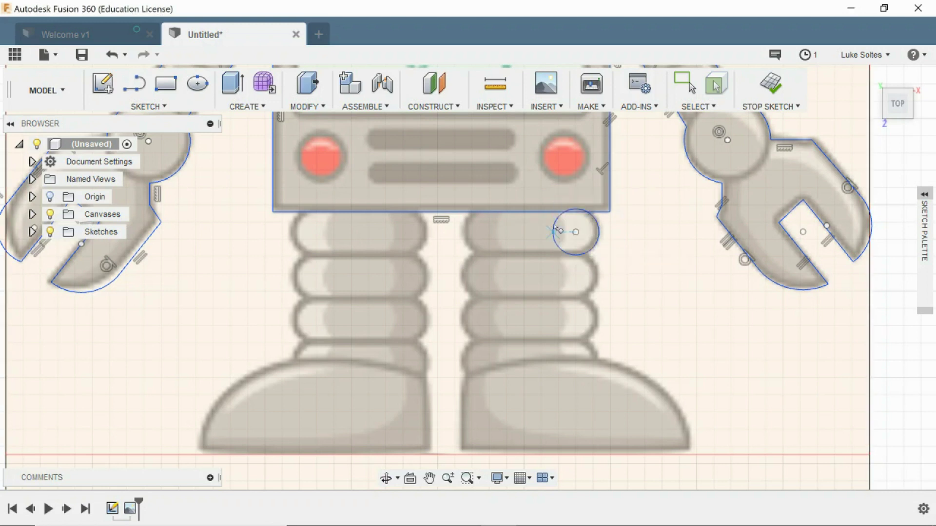
pyautogui.scroll(4, 609, 241)
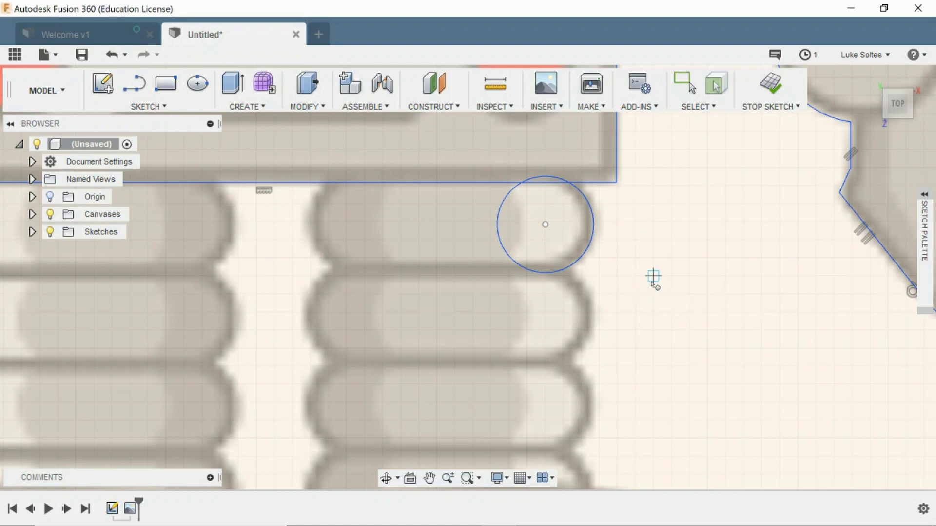
# Place copies of the circle on the outer ends of the right leg's third and second segments
pyautogui.press('Escape')
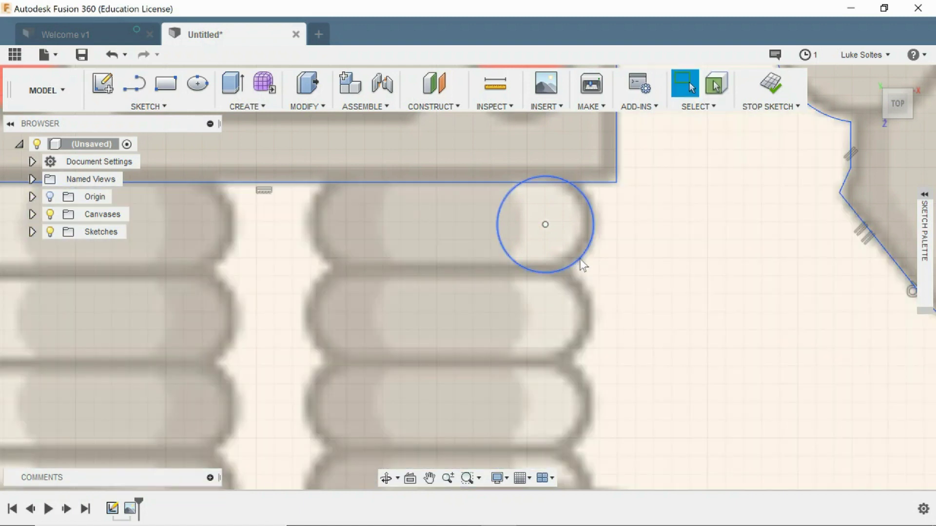
pyautogui.click(582, 264)
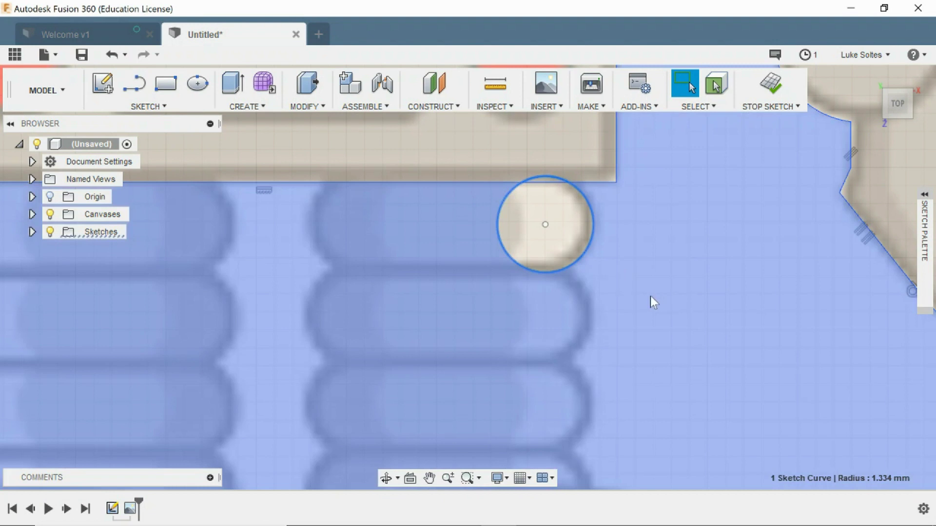
pyautogui.press('m')
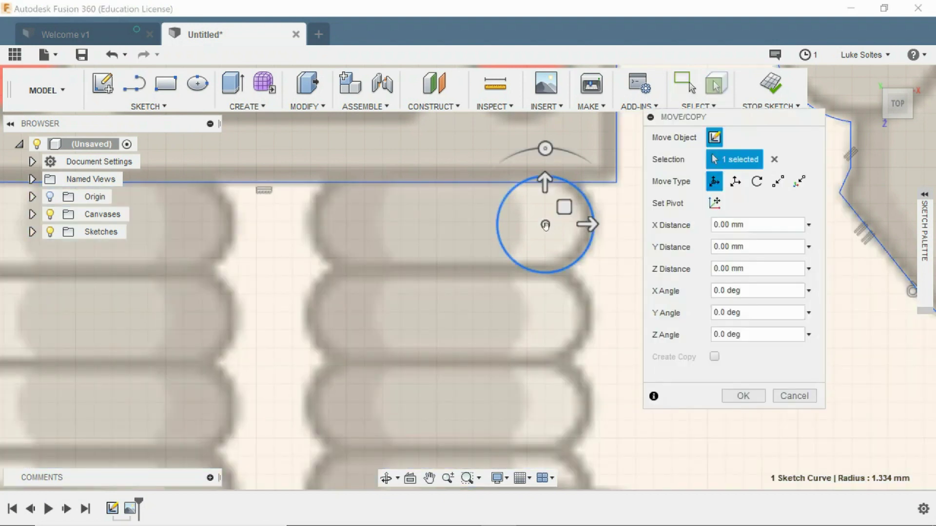
pyautogui.moveTo(544, 226); pyautogui.dragTo(546, 404)
pyautogui.hotkey('ctrl', 'v')
pyautogui.press('Return')
pyautogui.hotkey('ctrl', 'v')
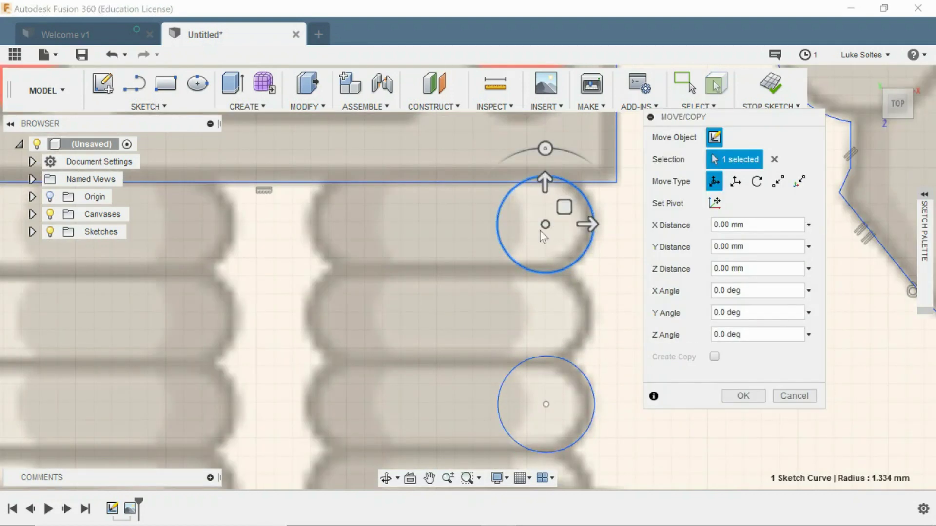
pyautogui.moveTo(545, 224); pyautogui.dragTo(543, 317)
pyautogui.click(733, 397)
# Place another copy of the circle on the outer end of the right leg's lowest segment, where it meets the foot
pyautogui.hotkey('ctrl', 'v')
pyautogui.moveTo(545, 224); pyautogui.dragTo(479, 455)
pyautogui.moveTo(479, 455); pyautogui.dragTo(418, 301, button='middle')
pyautogui.moveTo(417, 301); pyautogui.dragTo(480, 342)
pyautogui.scroll(-3, 474, 316)
pyautogui.press('Return')
# Try placing a single circle copy on the inner end of the right leg's top segment, and delete it
pyautogui.hotkey('ctrl', 'v')
pyautogui.moveTo(480, 148); pyautogui.dragTo(544, 315)
pyautogui.scroll(2, 544, 315)
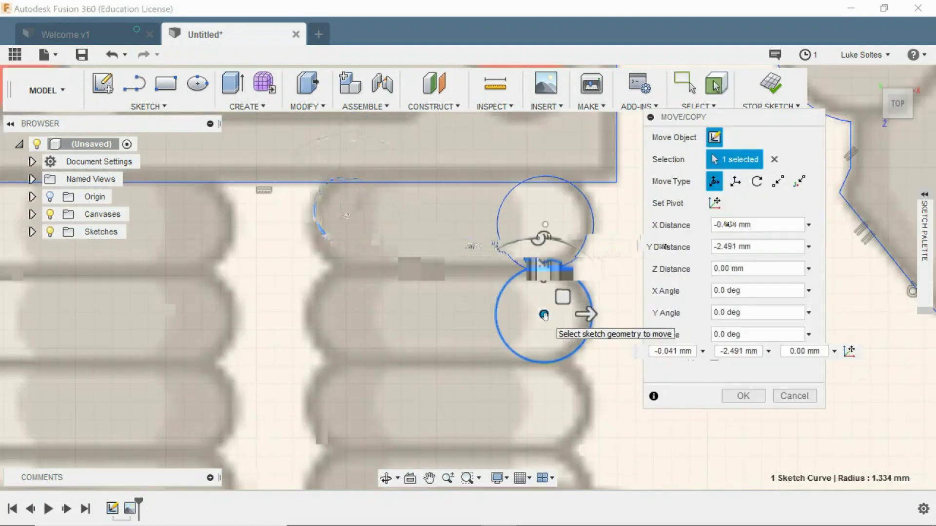
pyautogui.hotkey('ctrl', 'z')
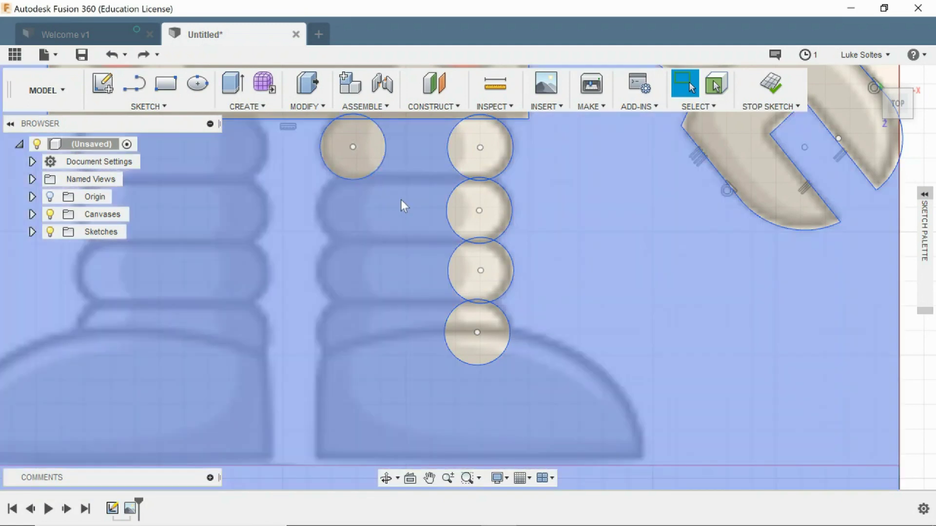
pyautogui.press('Delete')
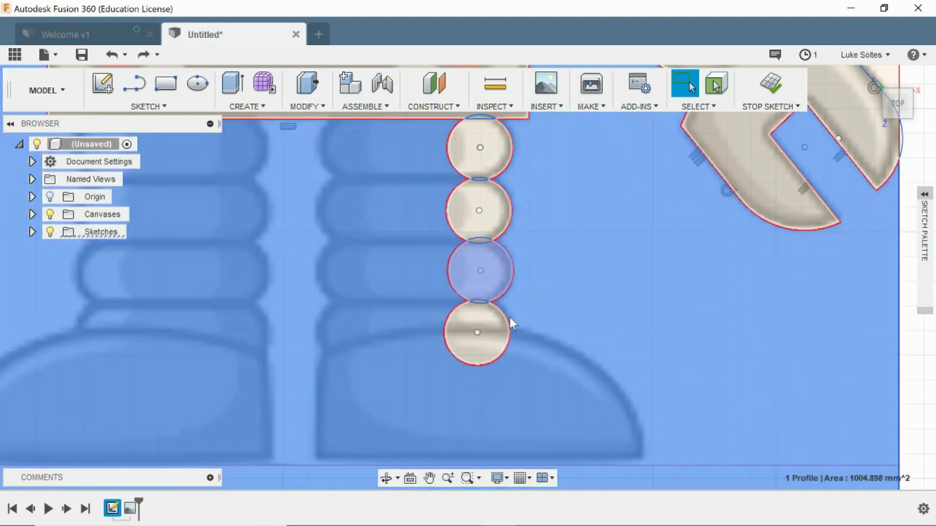
# Line up the lowest circle with the column and copy all four circles about 5.25 mm across to the right leg's inner ends
pyautogui.click(482, 332)
pyautogui.click(477, 332)
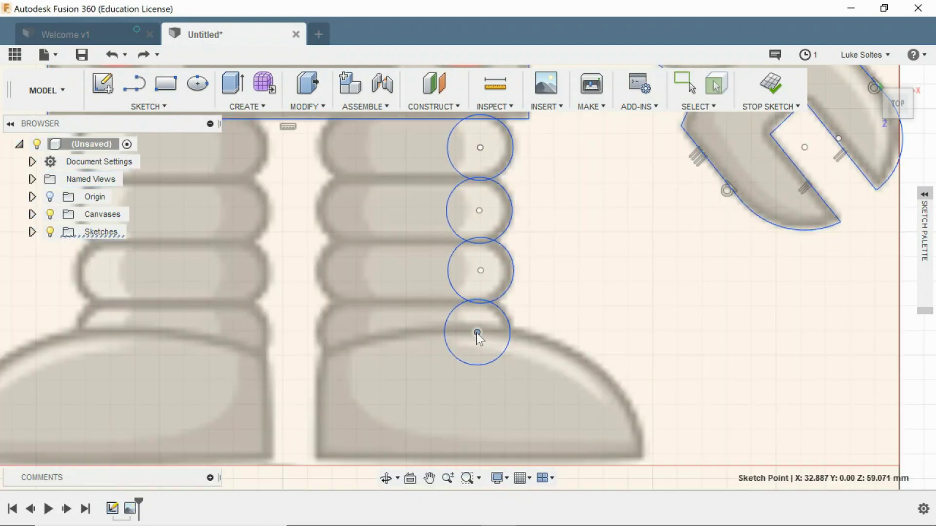
pyautogui.click(533, 366)
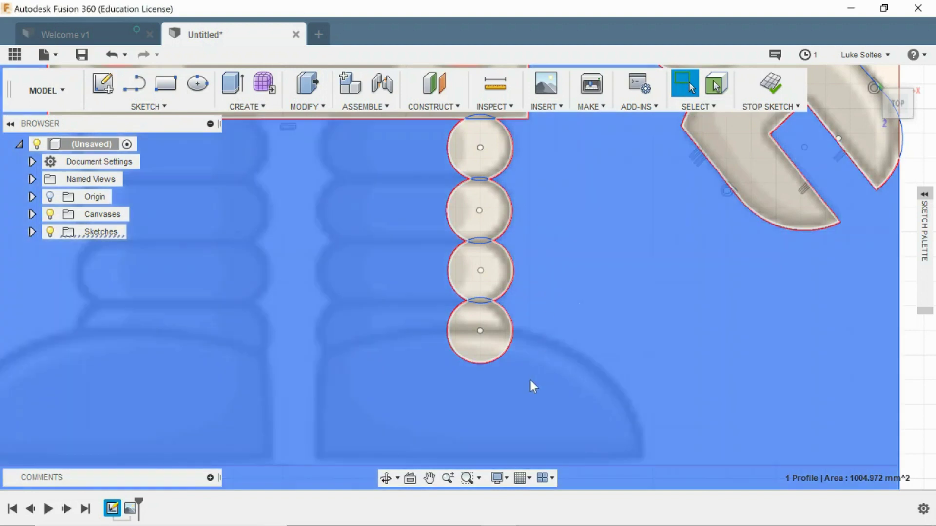
pyautogui.moveTo(529, 381); pyautogui.dragTo(420, 136)
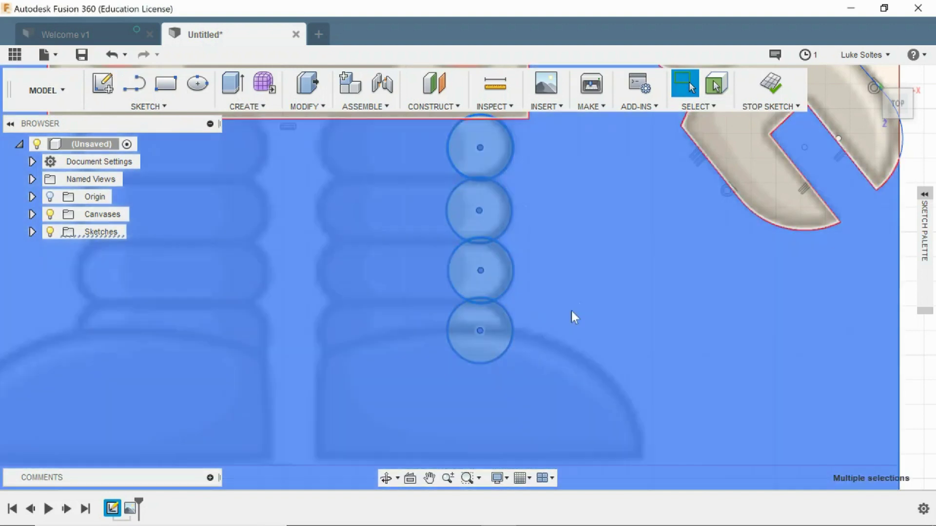
pyautogui.press('m')
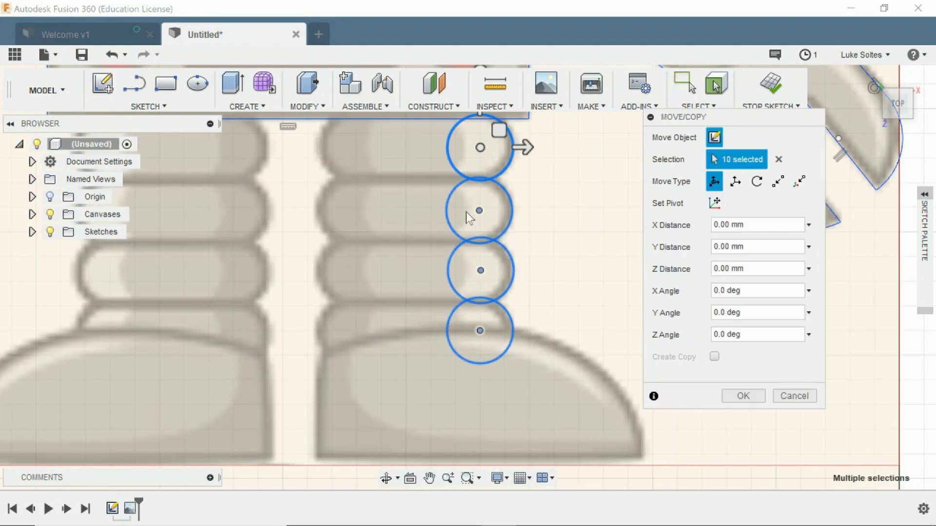
pyautogui.moveTo(499, 130); pyautogui.dragTo(369, 129)
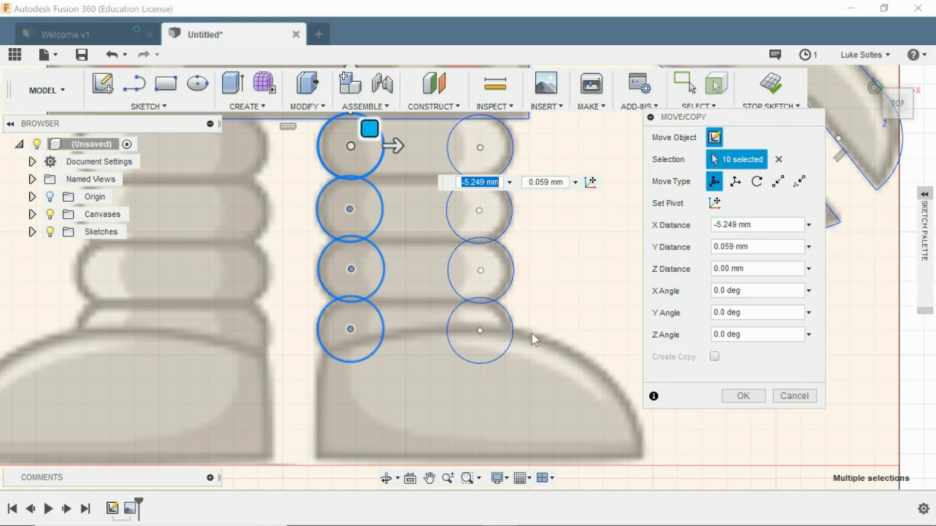
# Trace the right foot's flat sole and straight inner side with lines, starting from the toe
pyautogui.click(136, 86)
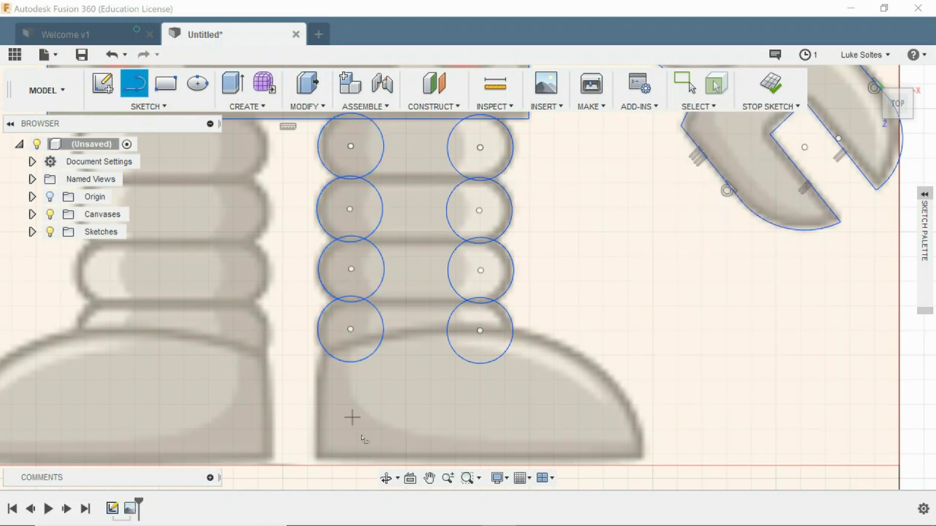
pyautogui.click(640, 458)
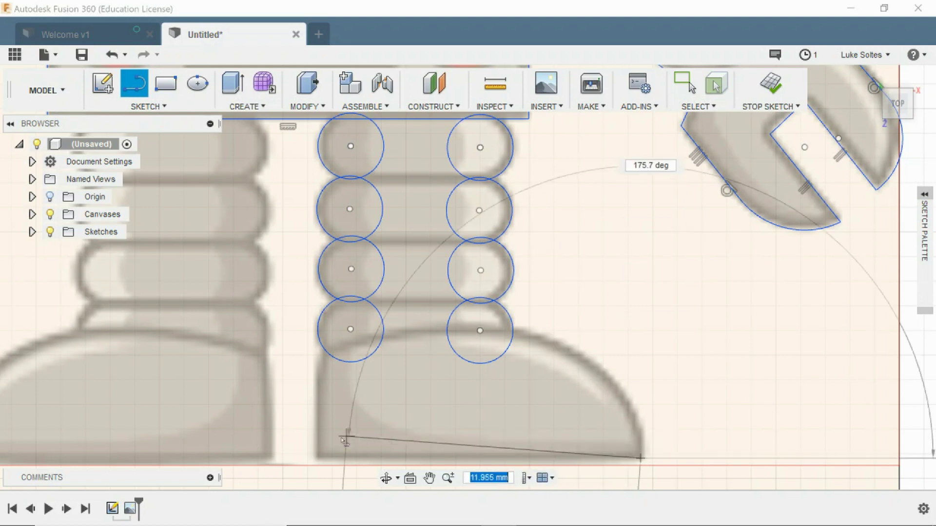
pyautogui.click(320, 458)
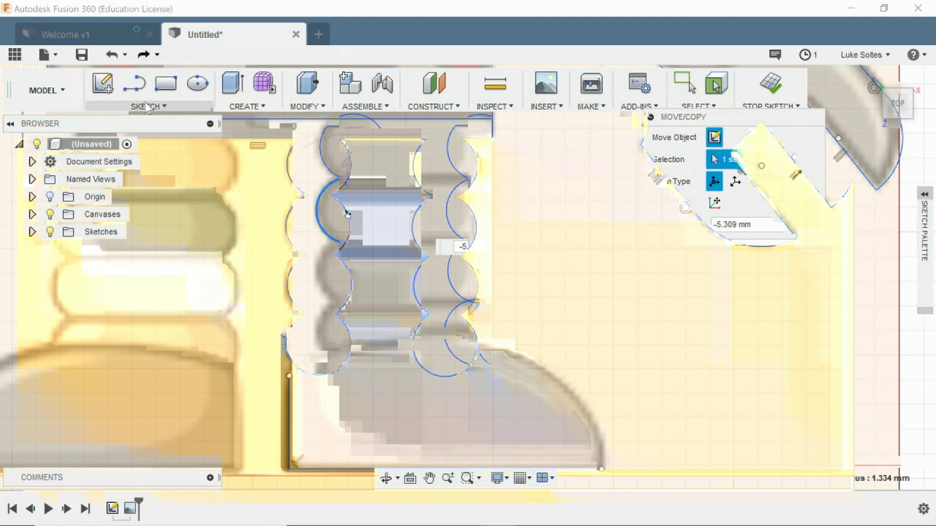
# Draw a two-point fit point spline from the upper end of the right foot's inner side to the toe
pyautogui.click(148, 106)
pyautogui.moveTo(185, 144)
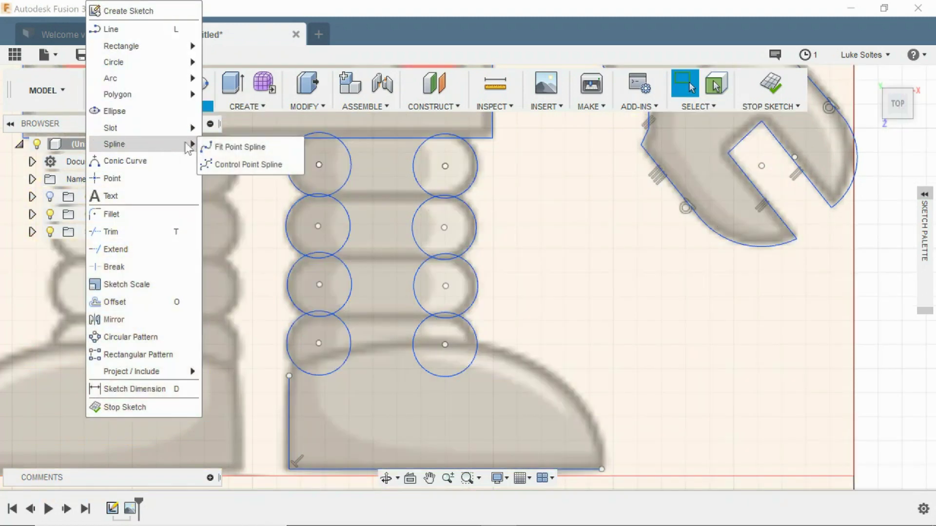
pyautogui.click(252, 147)
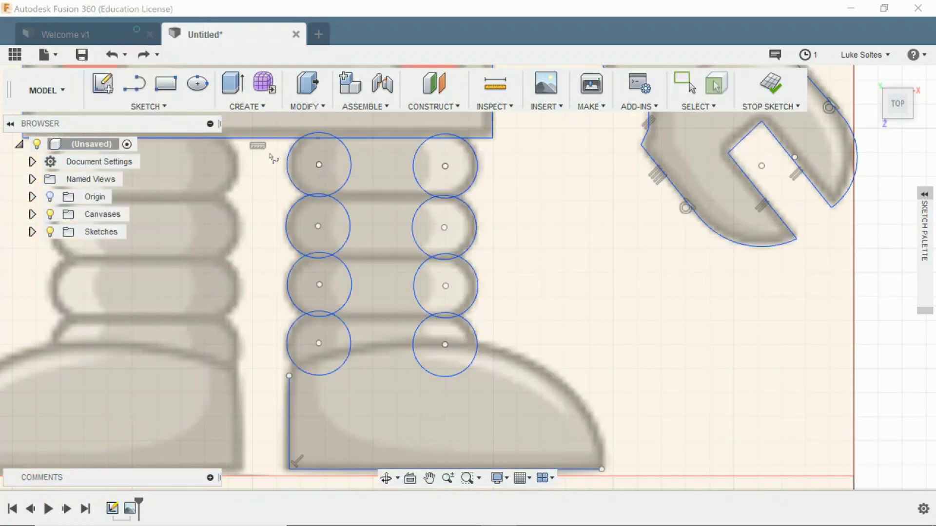
pyautogui.click(289, 376)
pyautogui.click(602, 469)
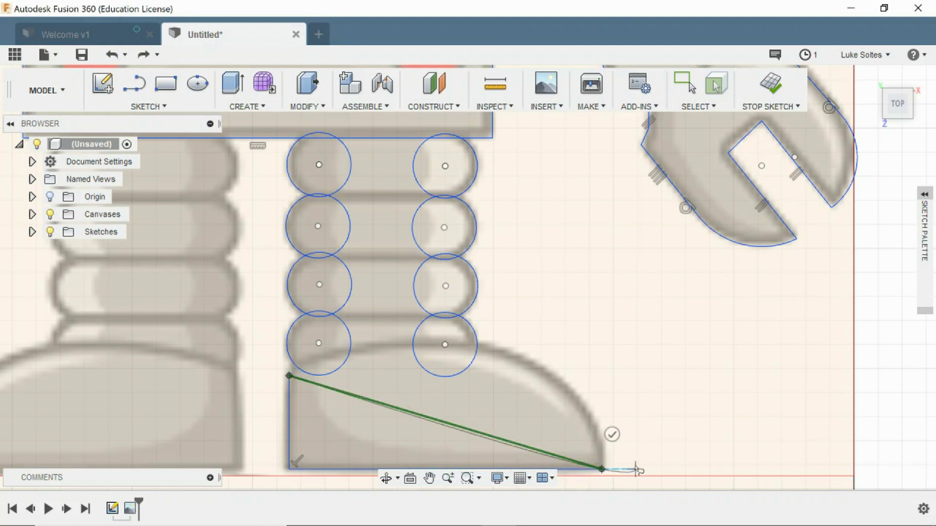
pyautogui.scroll(-5, 628, 468)
pyautogui.scroll(5, 634, 468)
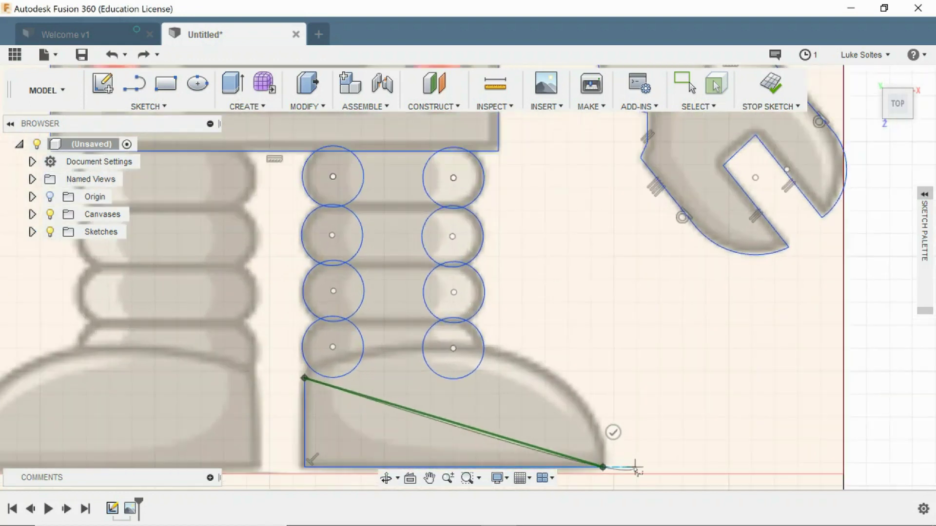
pyautogui.click(613, 432)
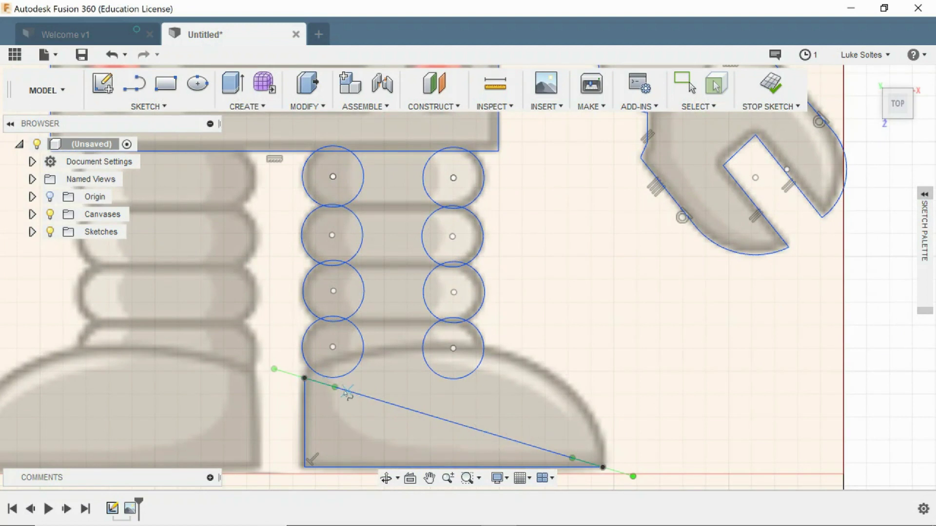
pyautogui.press('Escape')
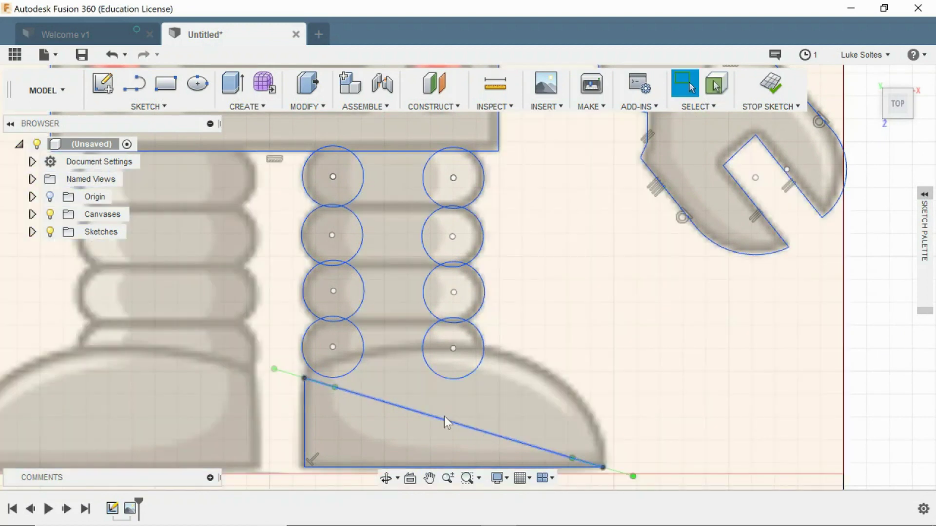
# Align the right foot outline with the picture and pull the spline's toe-end tangent handle upward so it arches over the foot
pyautogui.moveTo(443, 421)
pyautogui.mouseDown()
pyautogui.moveTo(454, 413)
pyautogui.moveTo(439, 422)
pyautogui.mouseUp()
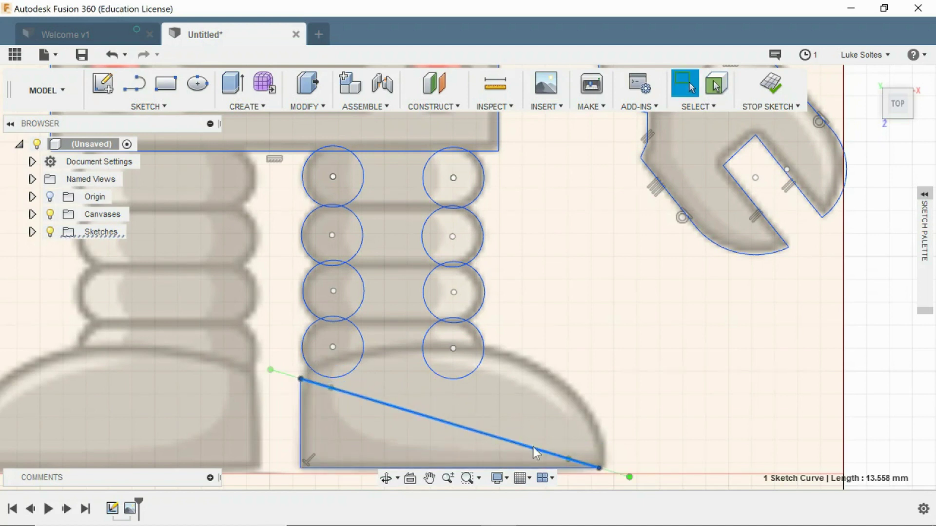
pyautogui.moveTo(569, 456); pyautogui.dragTo(598, 433)
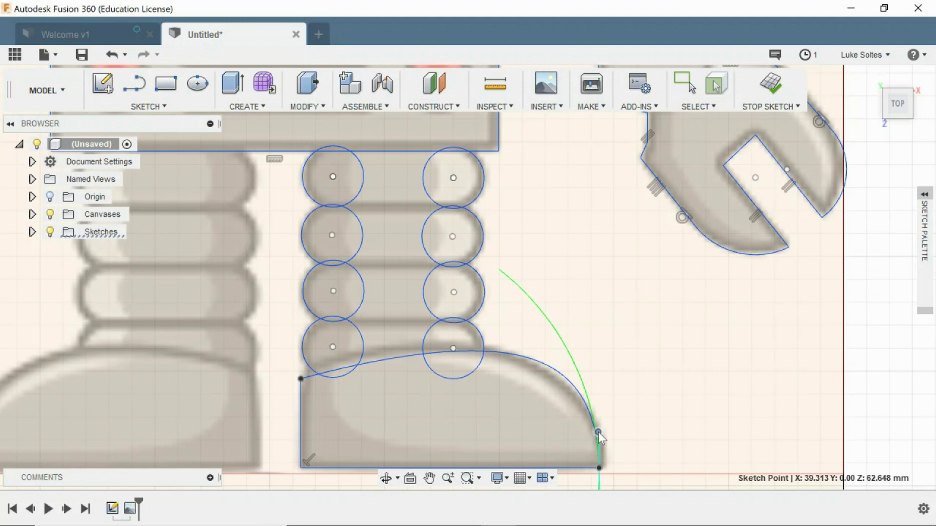
pyautogui.press('Escape')
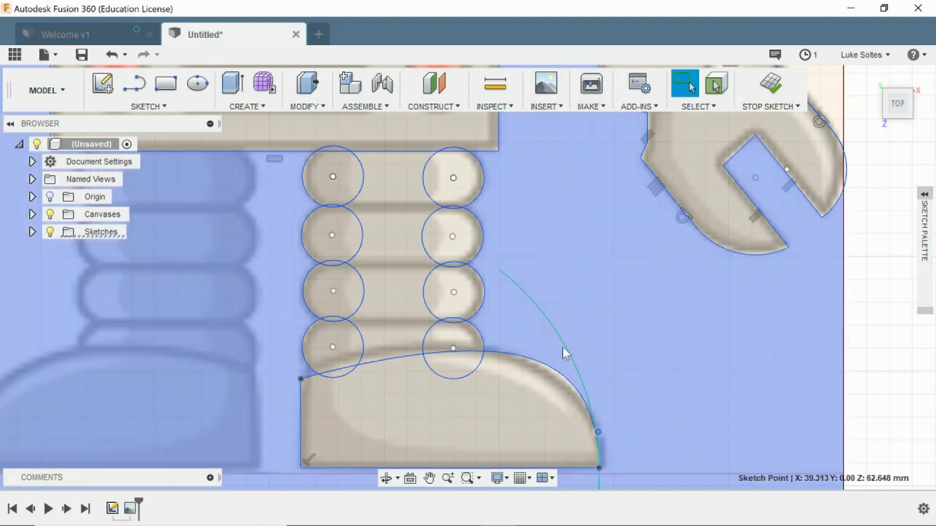
# Trim the lowest two circles below the right foot's spline and the spline portions inside those circles
pyautogui.scroll(2, 536, 353)
pyautogui.scroll(2, 307, 405)
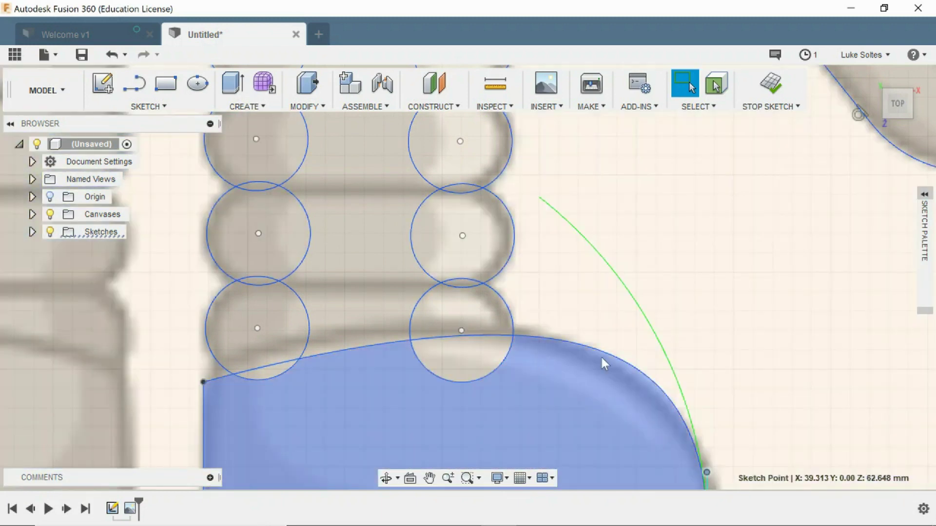
pyautogui.press('t')
pyautogui.click(453, 382)
pyautogui.scroll(-3, 514, 322)
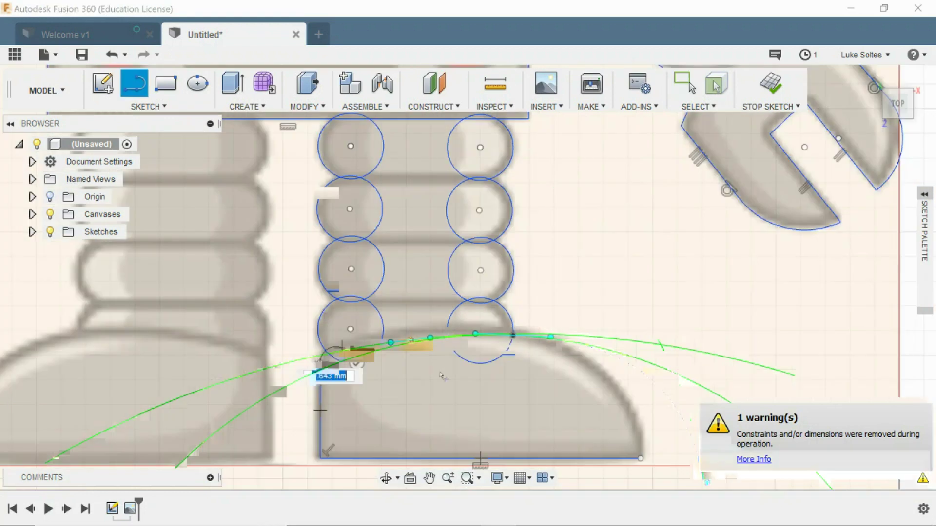
pyautogui.scroll(3, 514, 322)
pyautogui.click(266, 379)
# Trim the inward-facing and overlapping arcs of the lower leg circles, leaving only the right leg's scalloped outer contour
pyautogui.click(310, 238)
pyautogui.click(259, 284)
pyautogui.click(411, 231)
pyautogui.click(460, 287)
pyautogui.click(459, 184)
pyautogui.click(430, 183)
pyautogui.click(259, 182)
pyautogui.click(286, 181)
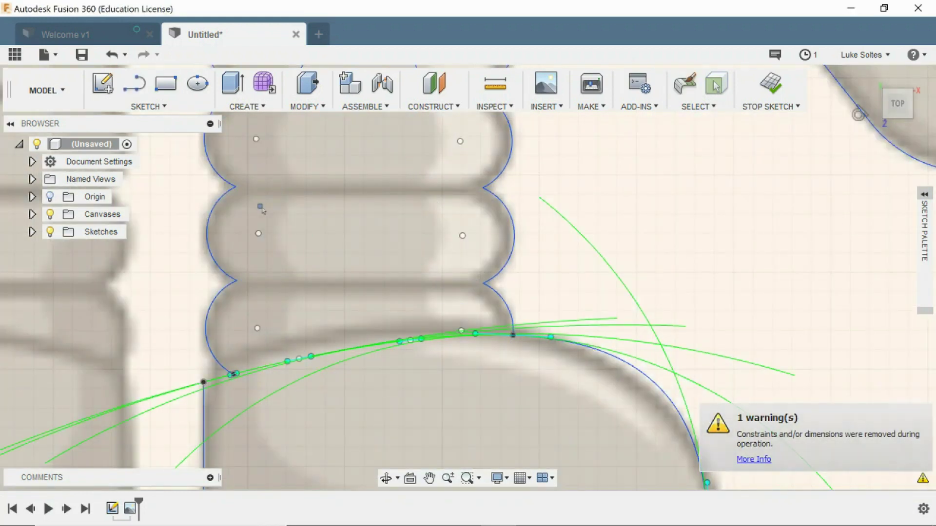
# Trim the excess arcs of the upper leg circles and the body's bottom edge across the top of the right leg
pyautogui.scroll(5, 248, 420)
pyautogui.scroll(-6, 500, 451)
pyautogui.click(459, 197)
pyautogui.click(486, 182)
pyautogui.scroll(4, 459, 130)
pyautogui.click(490, 143)
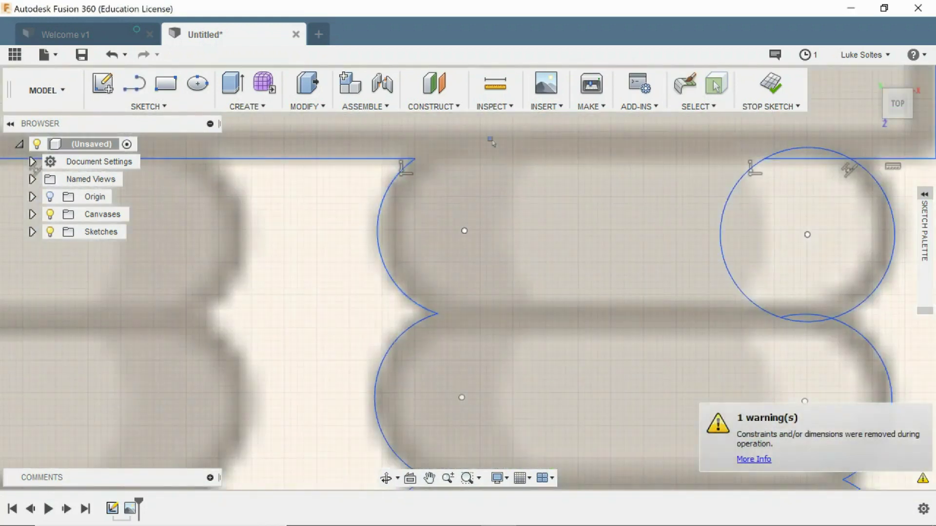
pyautogui.click(805, 146)
pyautogui.click(719, 237)
pyautogui.click(805, 320)
pyautogui.click(805, 313)
pyautogui.scroll(-6, 600, 344)
pyautogui.moveTo(594, 420); pyautogui.dragTo(575, 376, button='middle')
pyautogui.scroll(1, 576, 375)
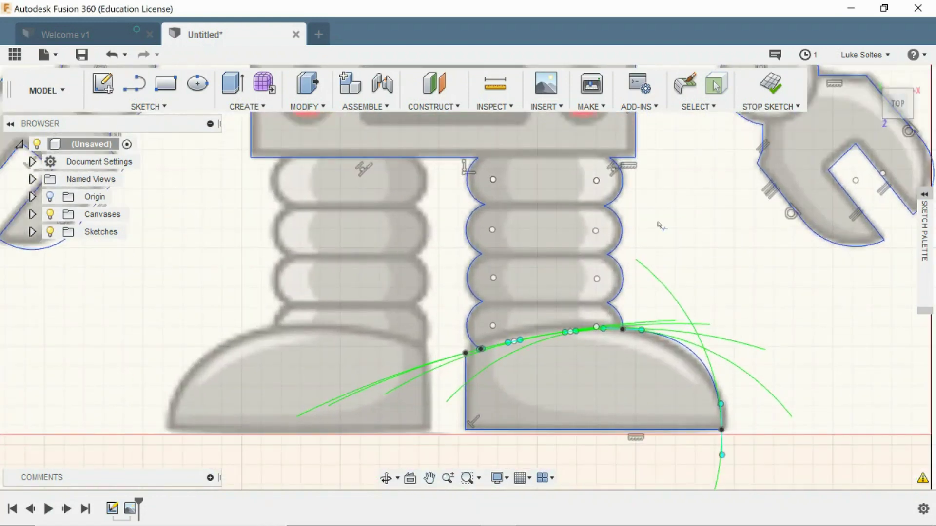
pyautogui.press('Escape')
# Select the profile surrounding the robot to check that the traced right leg and foot outline is closed
pyautogui.click(658, 302)
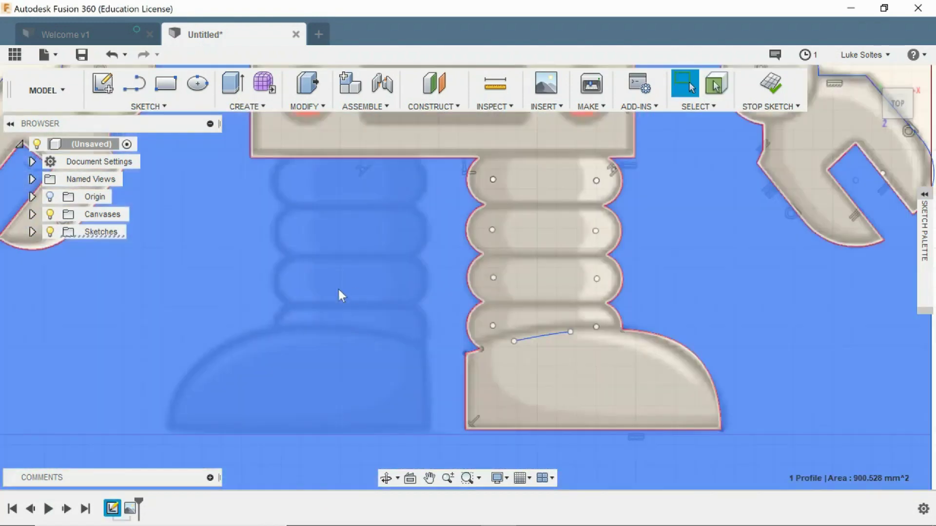
pyautogui.scroll(-4, 325, 312)
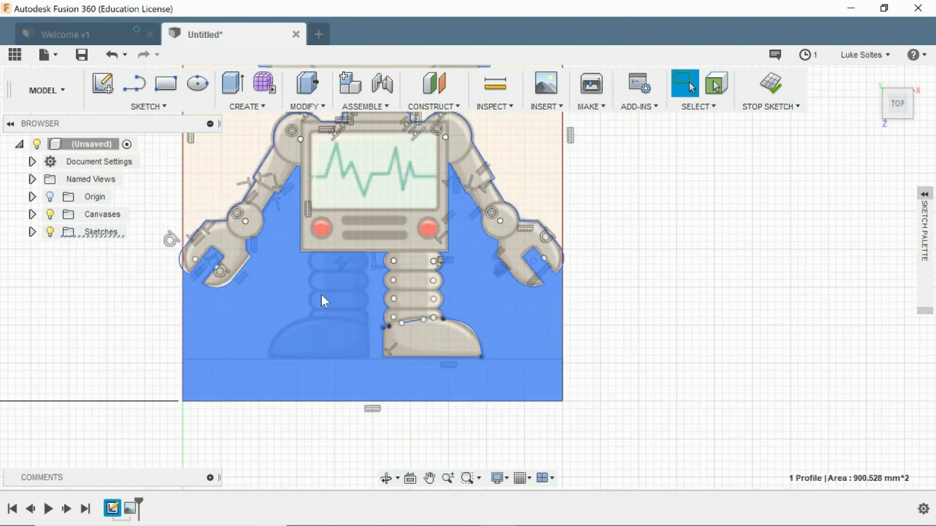
pyautogui.scroll(3, 262, 278)
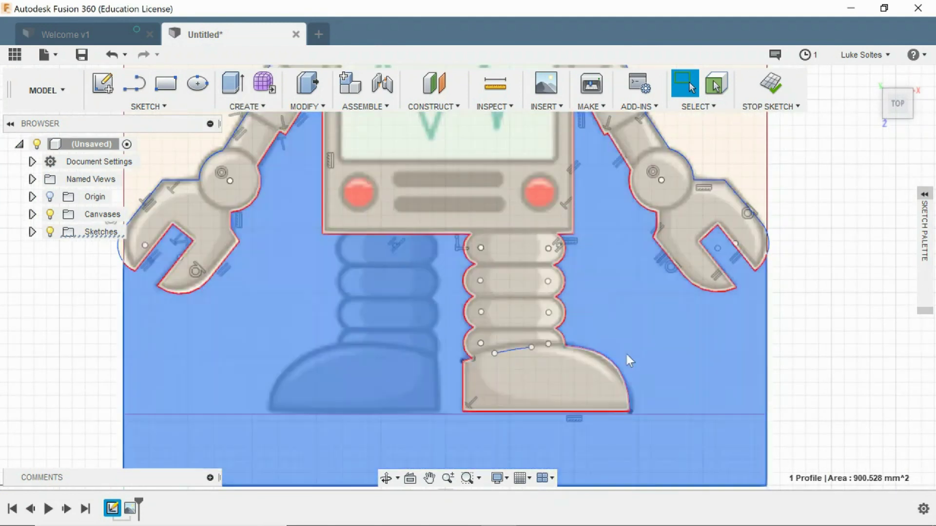
pyautogui.scroll(3, 458, 376)
pyautogui.click(185, 108)
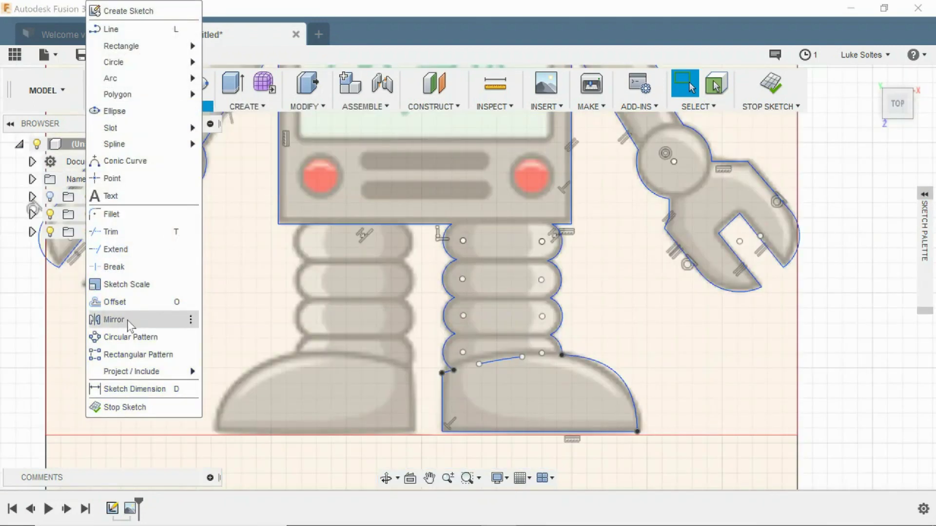
pyautogui.click(114, 319)
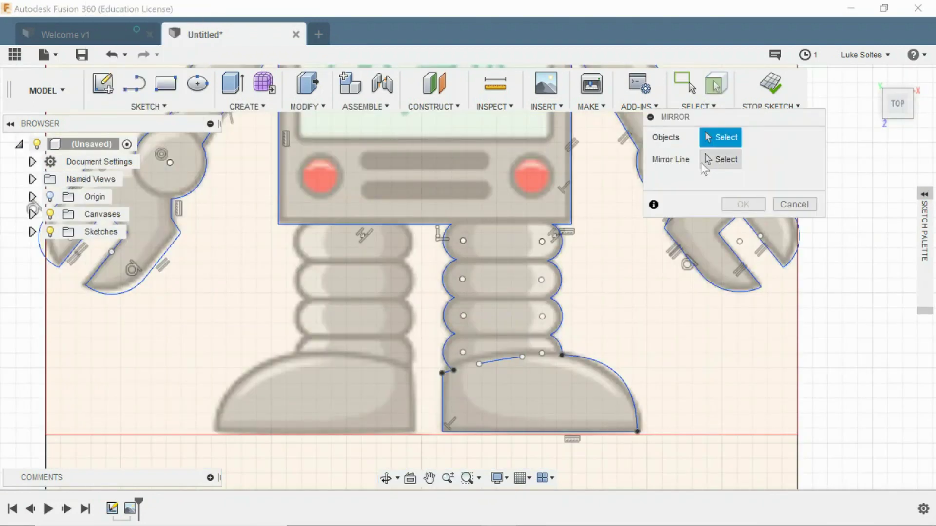
pyautogui.click(782, 205)
# Draw a short vertical line down from the body's bottom edge, midway between the two legs
pyautogui.click(146, 106)
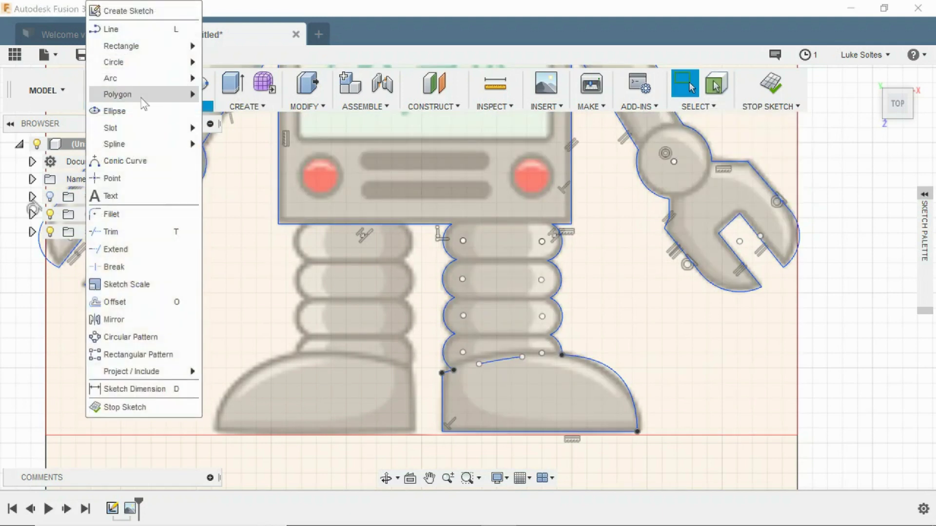
pyautogui.click(140, 30)
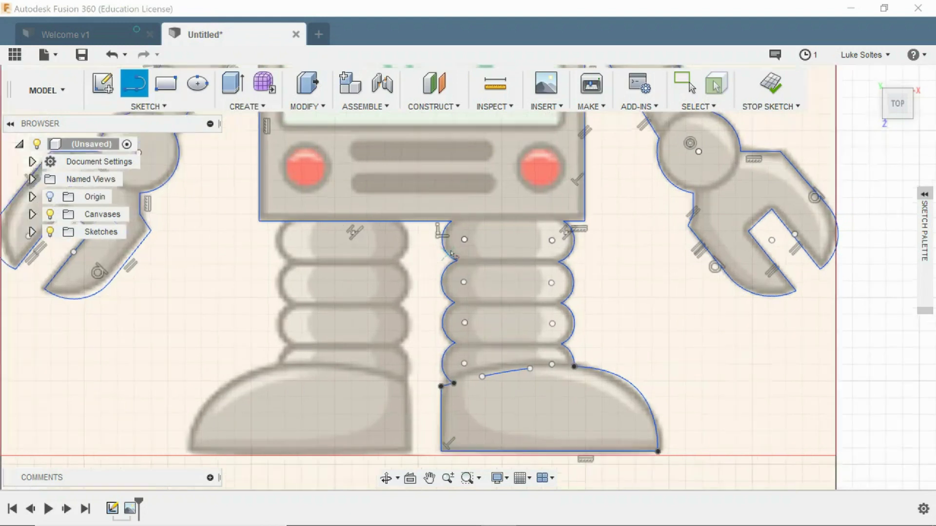
pyautogui.scroll(5, 451, 253)
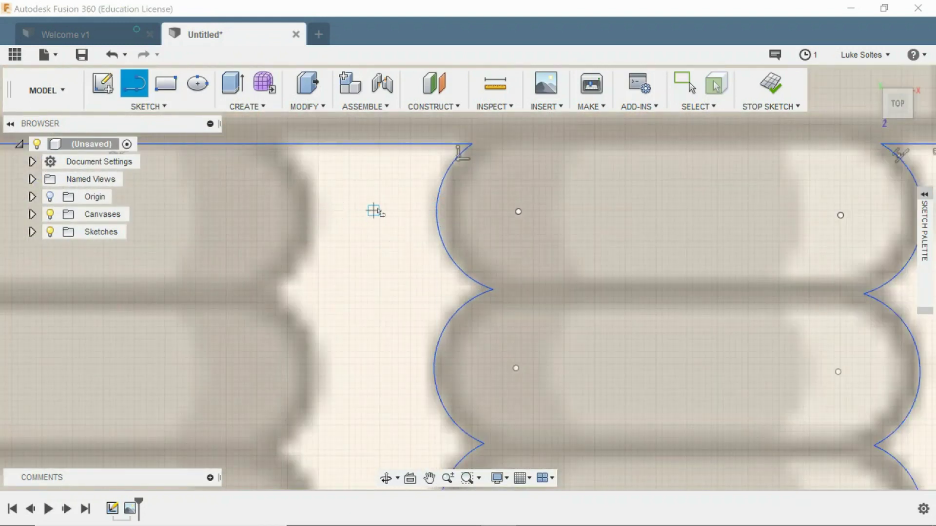
pyautogui.click(381, 145)
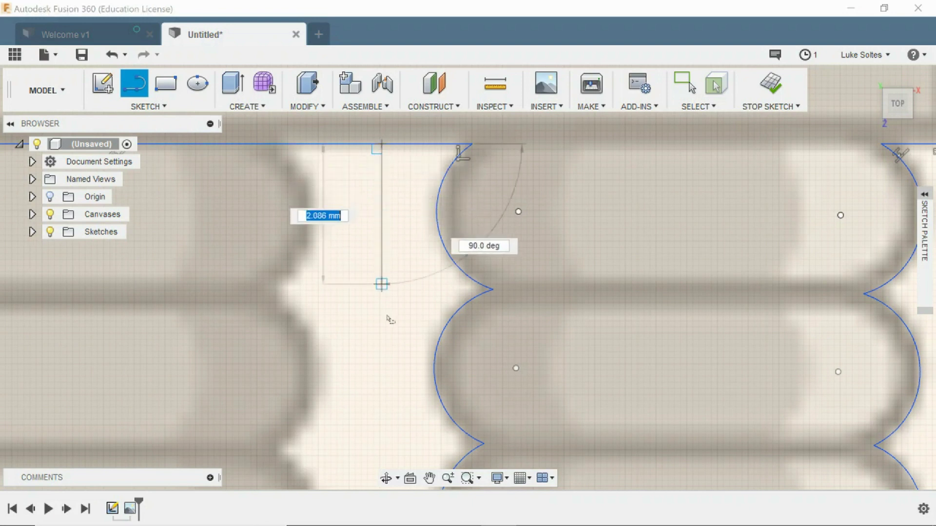
pyautogui.click(381, 321)
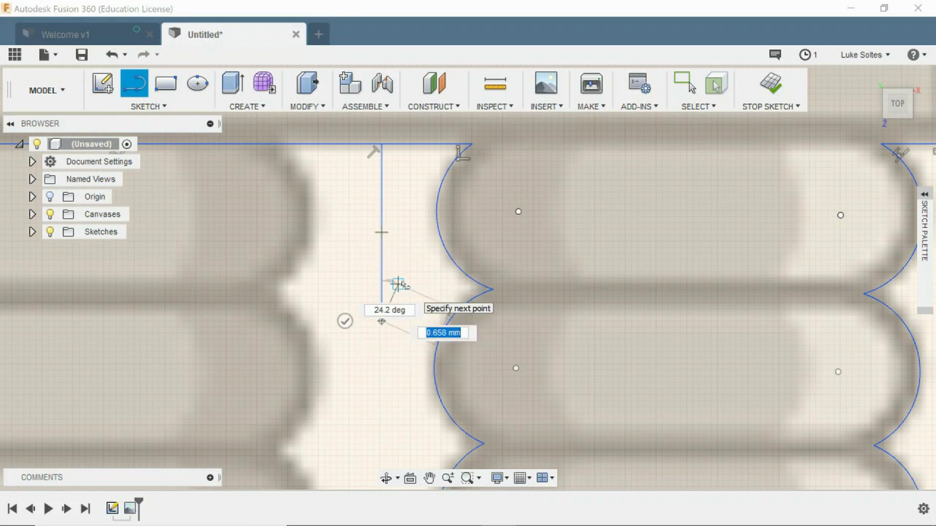
pyautogui.press('Escape')
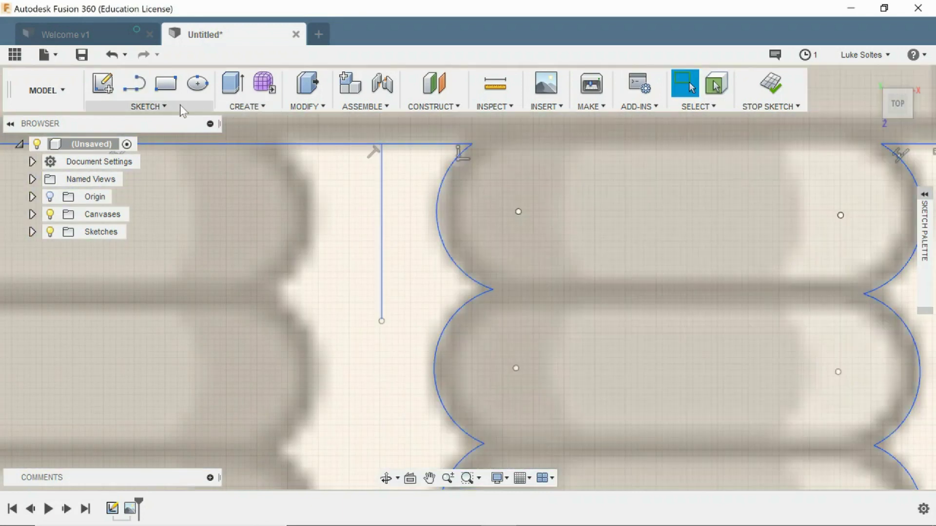
# Mirror the right leg's arcs and foot outline across the short vertical line between the legs to create the left leg
pyautogui.click(180, 106)
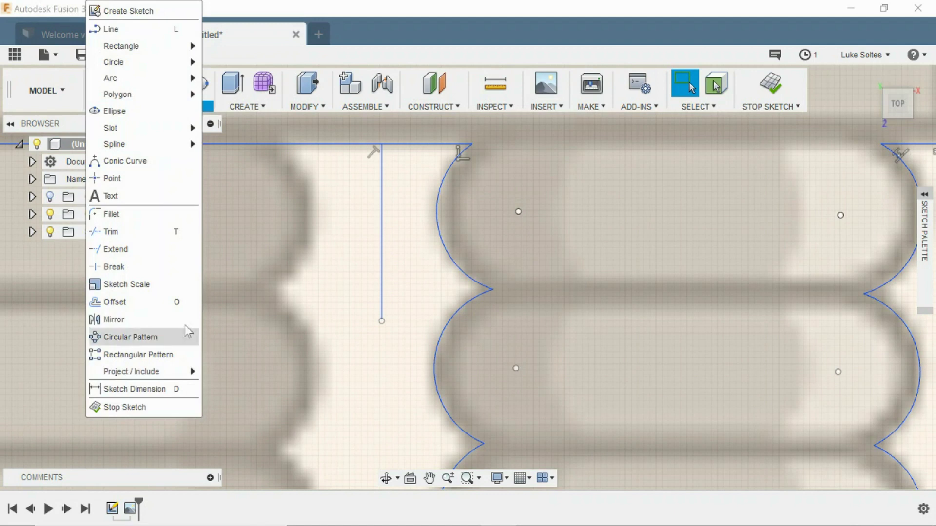
pyautogui.click(179, 319)
pyautogui.scroll(-3, 635, 244)
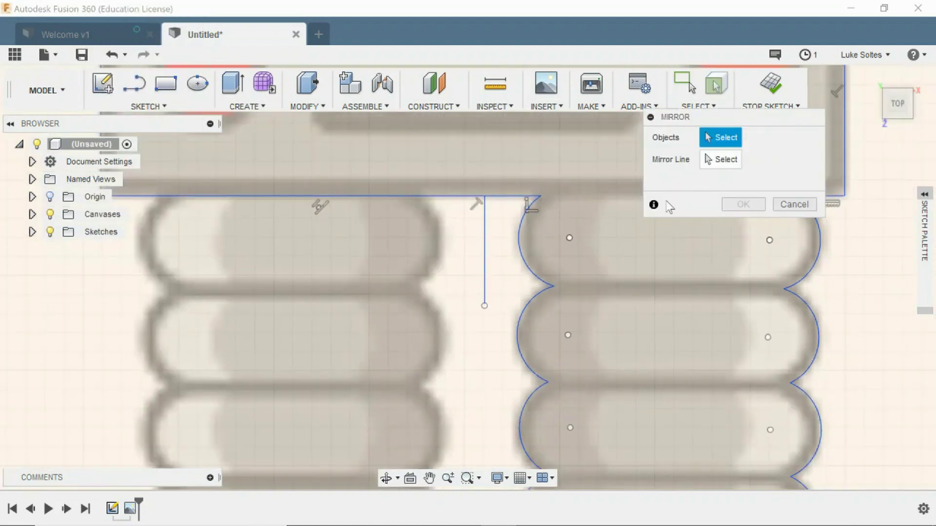
pyautogui.click(542, 282)
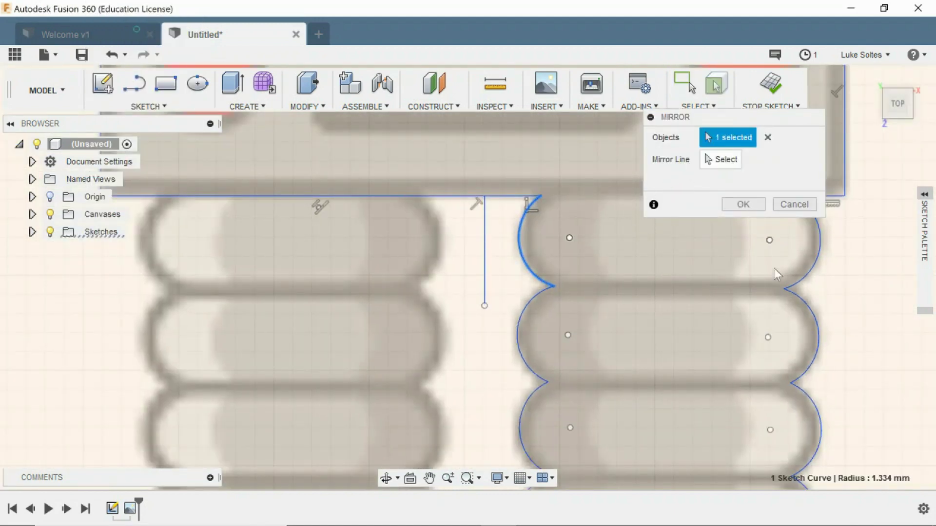
pyautogui.click(797, 289)
pyautogui.click(799, 303)
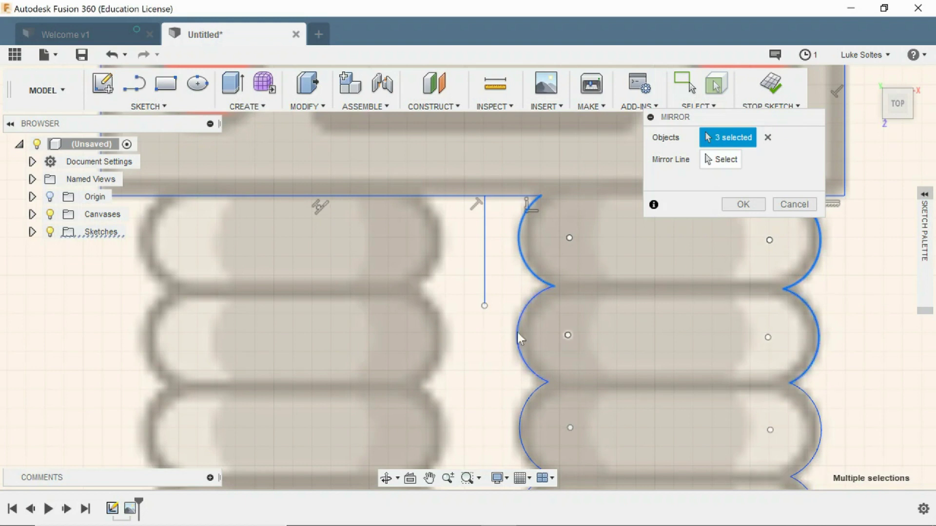
pyautogui.click(516, 332)
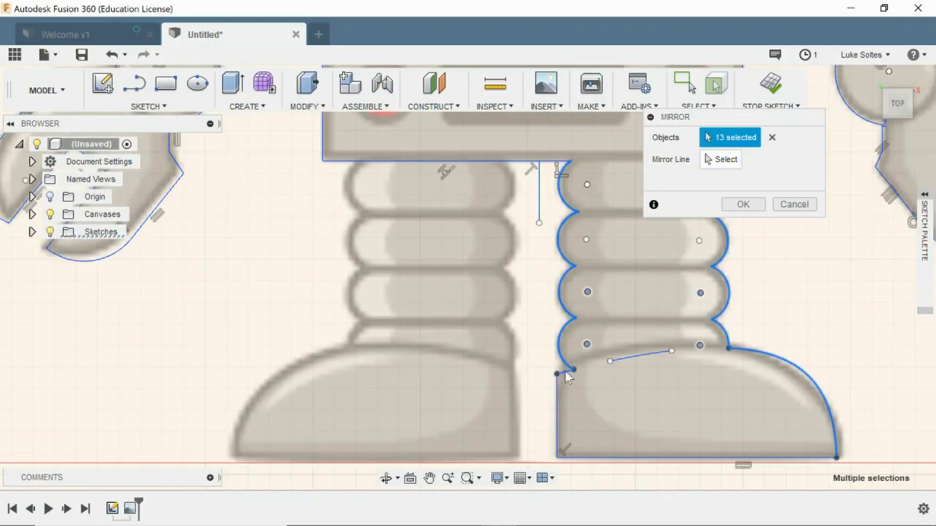
pyautogui.click(632, 457)
pyautogui.scroll(-3, 780, 395)
pyautogui.scroll(3, 729, 261)
pyautogui.click(728, 162)
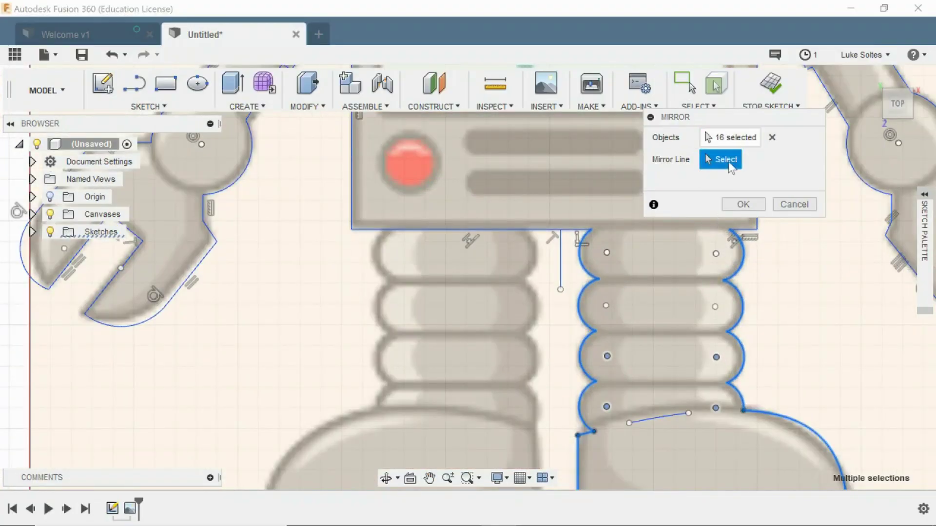
pyautogui.click(561, 278)
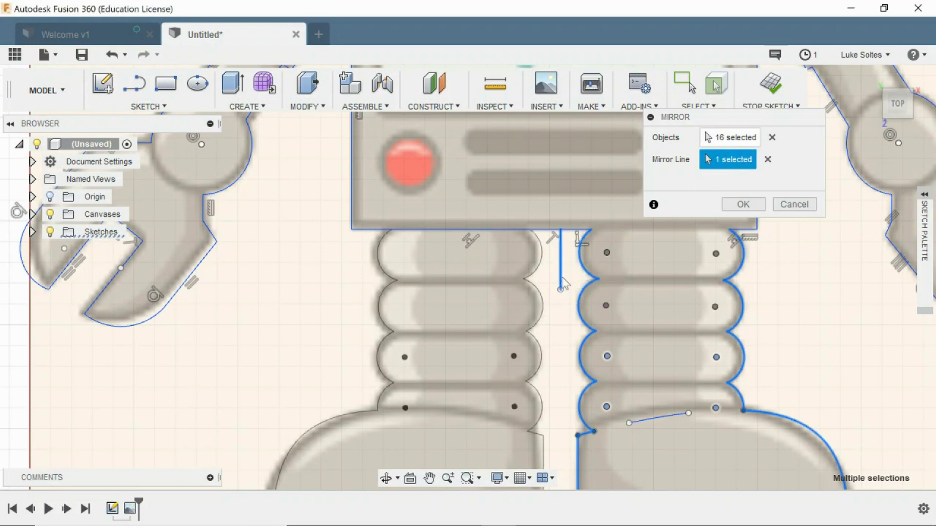
pyautogui.scroll(-2, 583, 410)
pyautogui.moveTo(574, 440); pyautogui.dragTo(543, 383, button='middle')
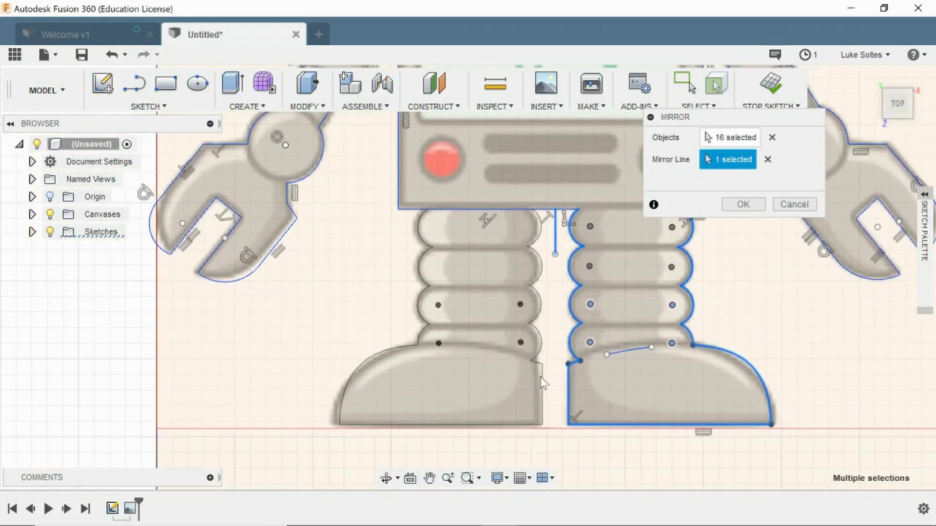
pyautogui.click(743, 204)
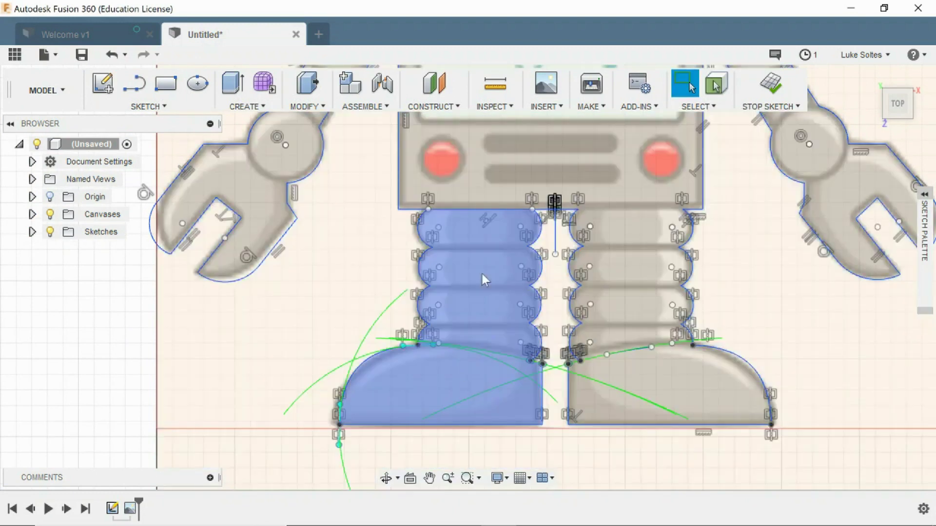
# Trim the body's bottom edge across the top of the mirrored left leg
pyautogui.scroll(1, 469, 244)
pyautogui.scroll(4, 525, 197)
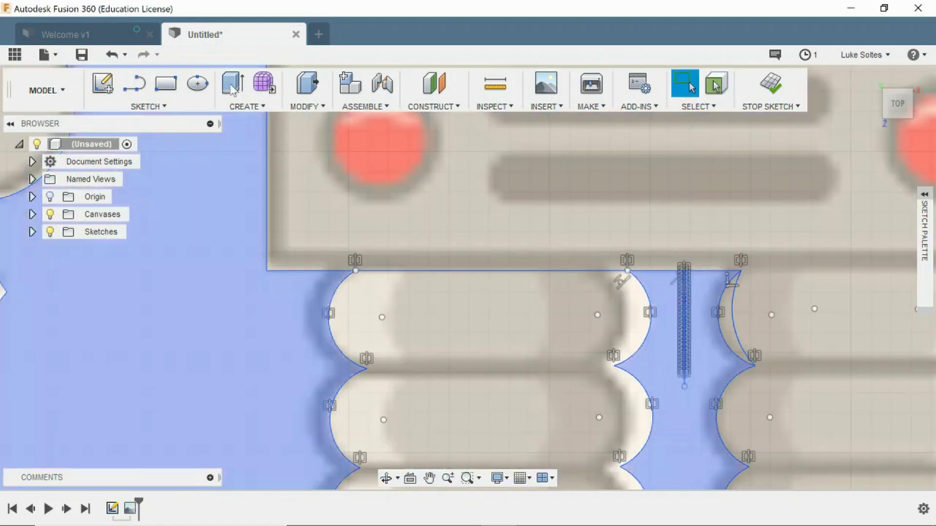
pyautogui.click(148, 106)
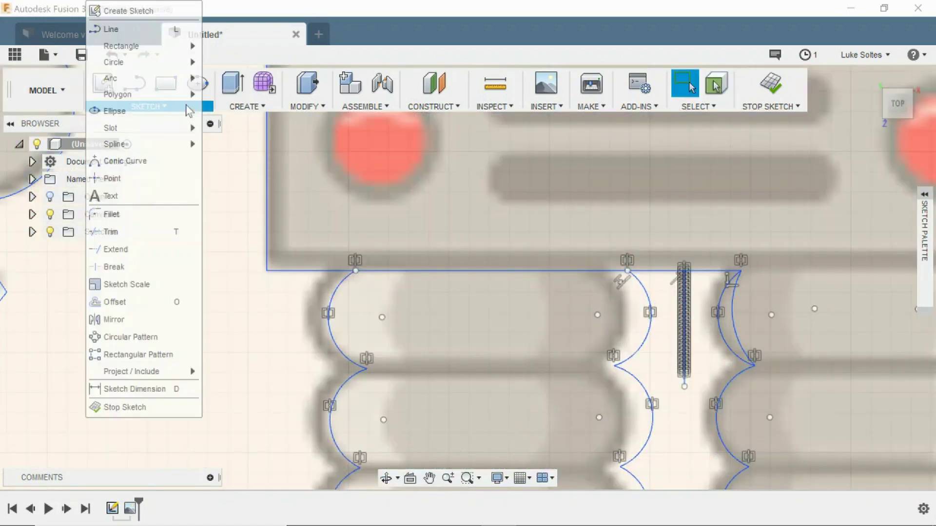
pyautogui.click(161, 233)
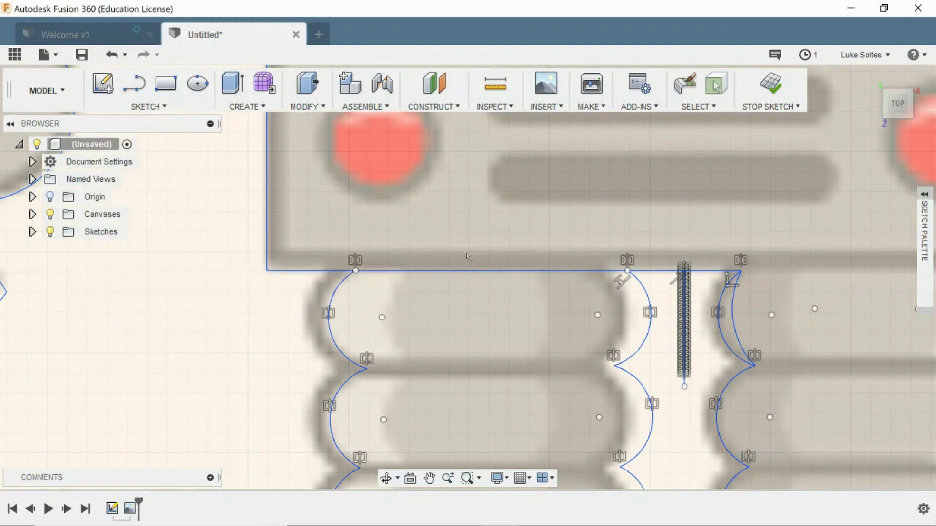
pyautogui.click(449, 271)
pyautogui.scroll(-3, 405, 334)
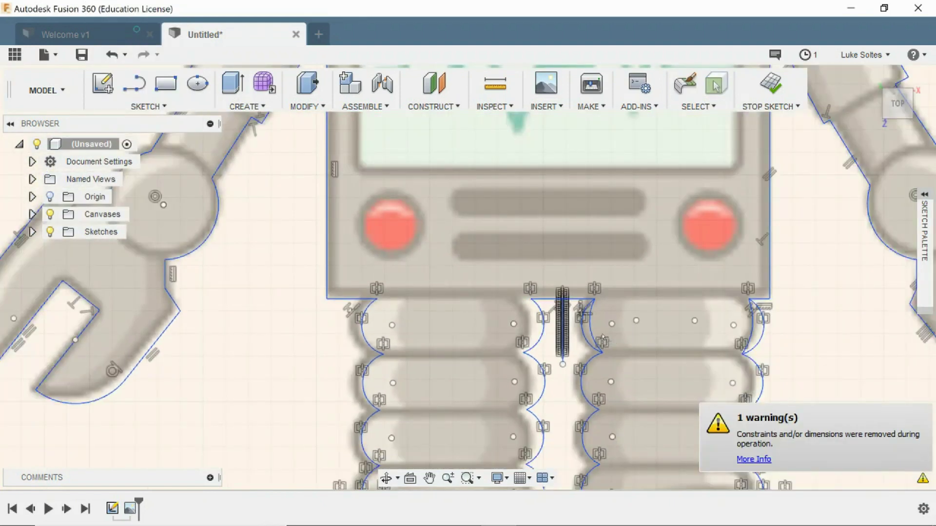
pyautogui.scroll(-5, 556, 331)
pyautogui.scroll(-5, 804, 323)
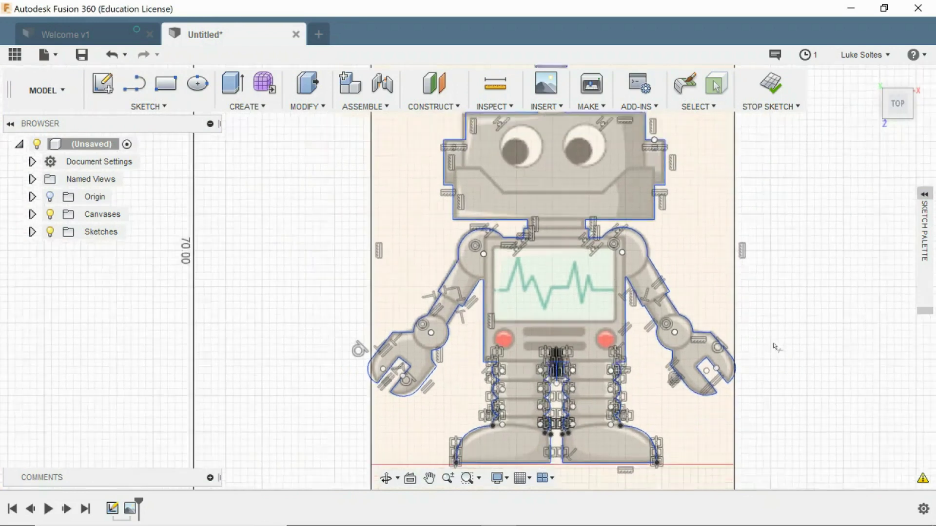
pyautogui.scroll(3, 786, 294)
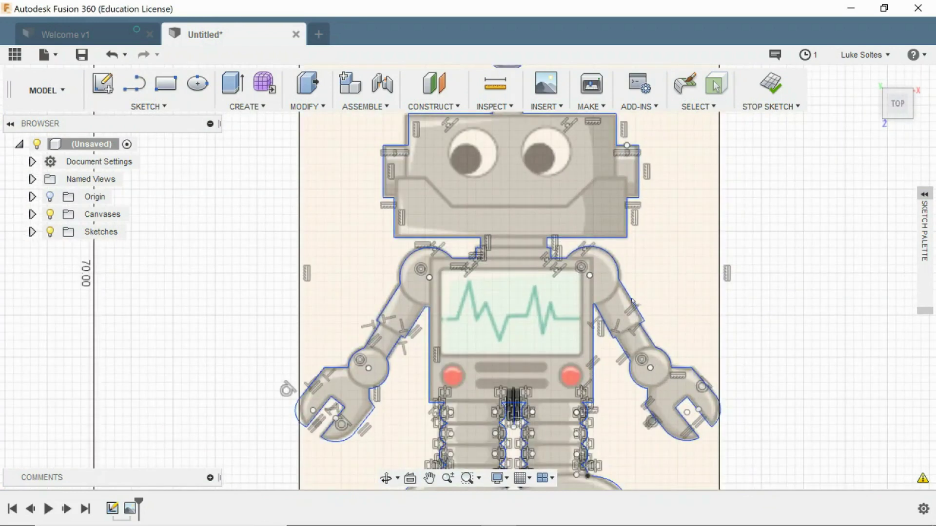
pyautogui.scroll(-1, 763, 409)
pyautogui.moveTo(762, 392); pyautogui.dragTo(735, 266, button='middle')
pyautogui.scroll(5, 594, 400)
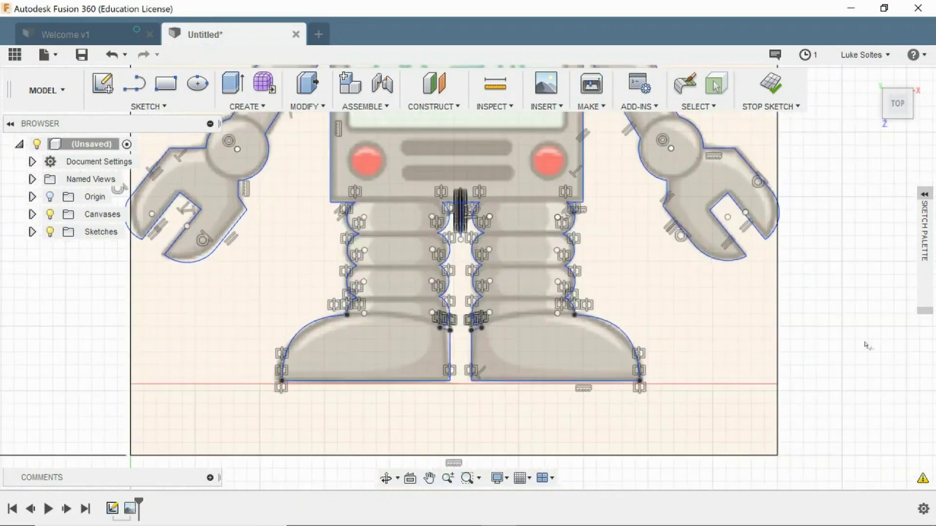
# Draw a horizontal line joining the inner bottom corners of the two feet
pyautogui.scroll(-2, 866, 345)
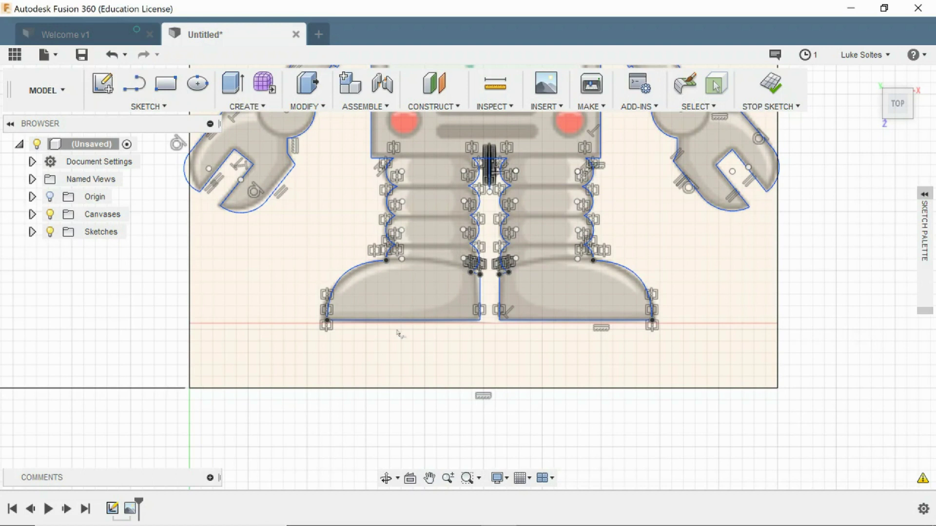
pyautogui.scroll(2, 516, 331)
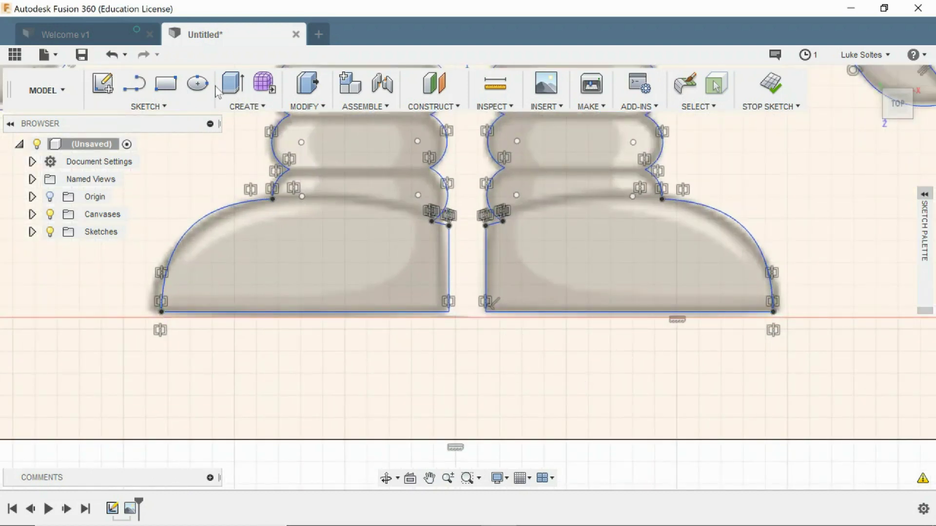
pyautogui.click(166, 84)
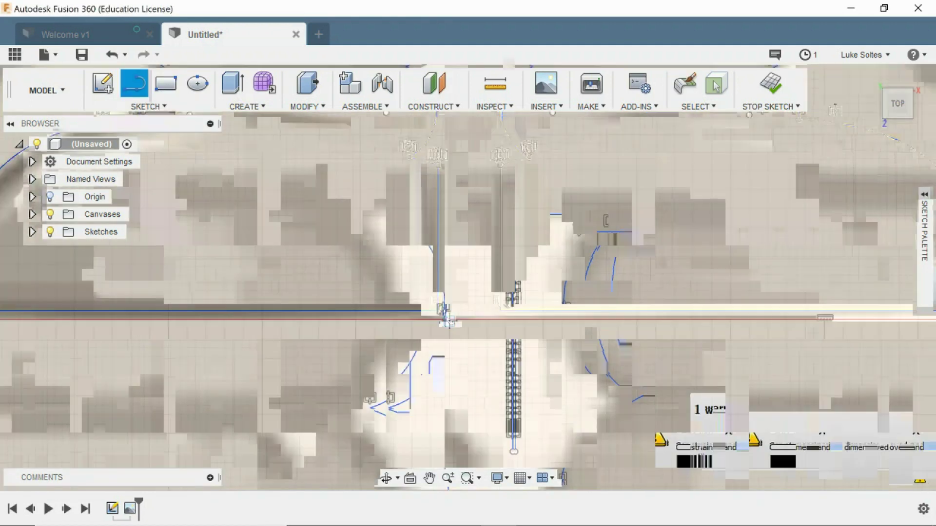
pyautogui.scroll(2, 448, 317)
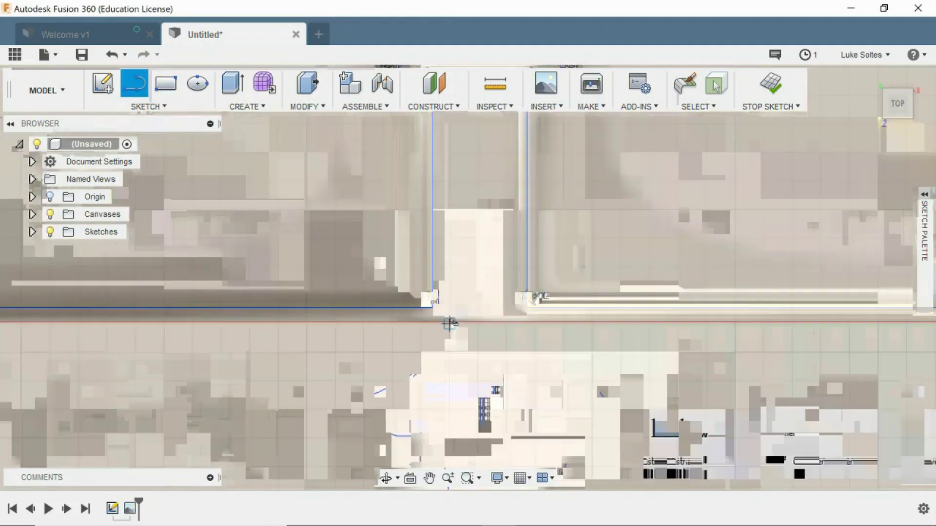
pyautogui.click(433, 308)
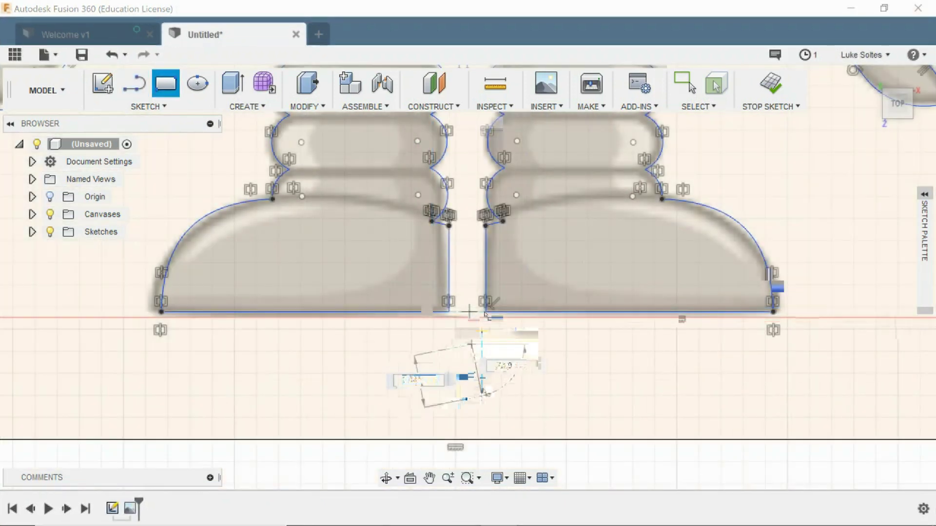
pyautogui.scroll(5, 467, 316)
pyautogui.scroll(3, 480, 378)
# Draw a 2.5 mm vertical line straight down from the midpoint of the line joining the two feet
pyautogui.press('l')
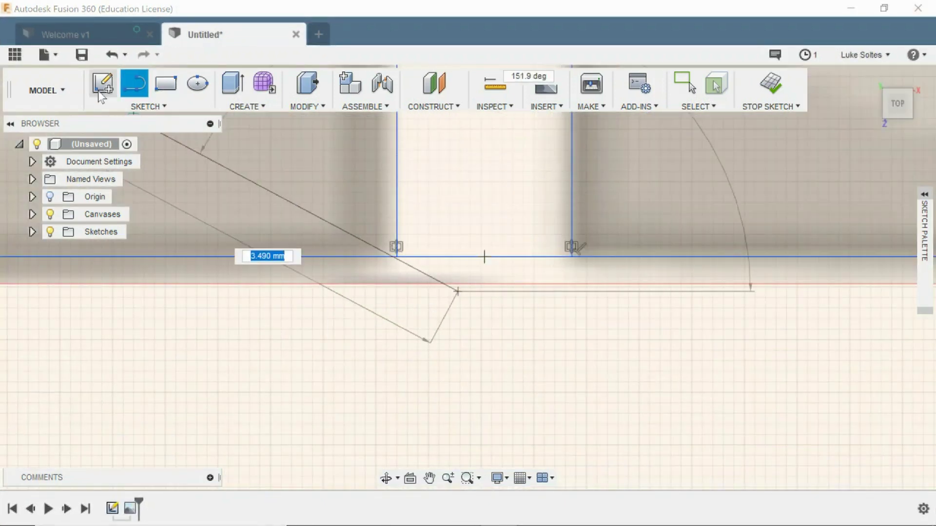
pyautogui.click(135, 90)
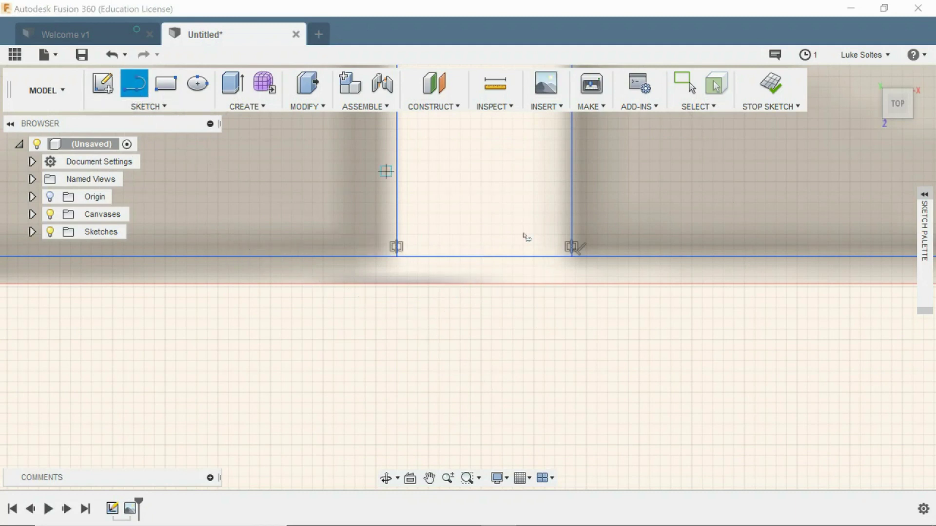
pyautogui.click(485, 257)
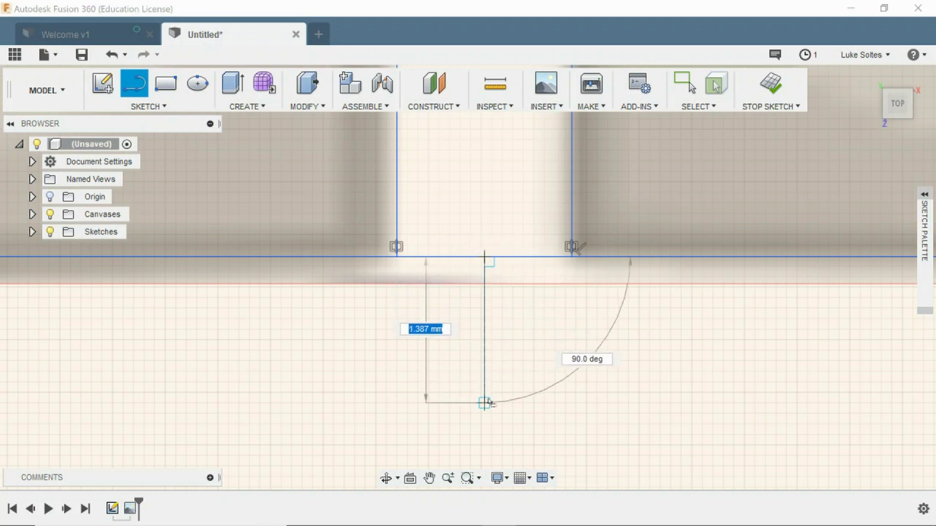
pyautogui.scroll(-5, 486, 402)
pyautogui.scroll(-1, 486, 409)
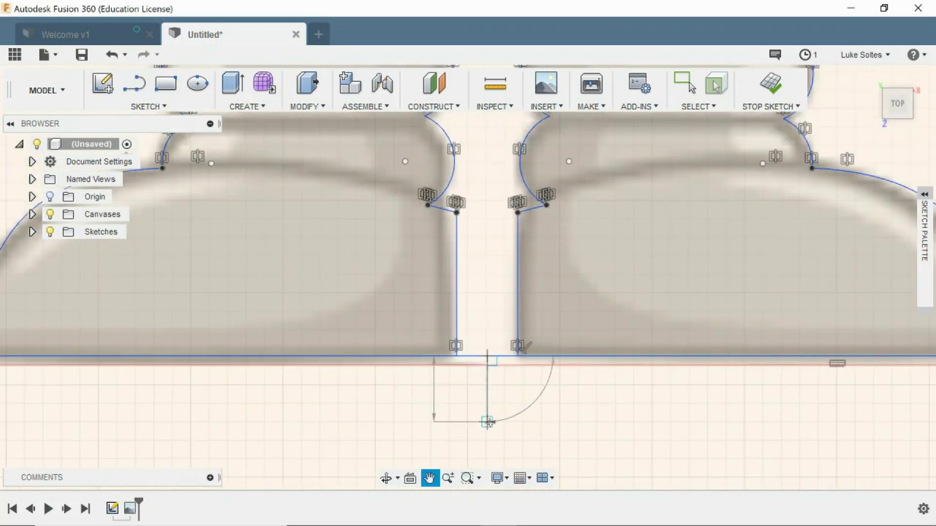
pyautogui.moveTo(487, 409); pyautogui.dragTo(487, 334, button='middle')
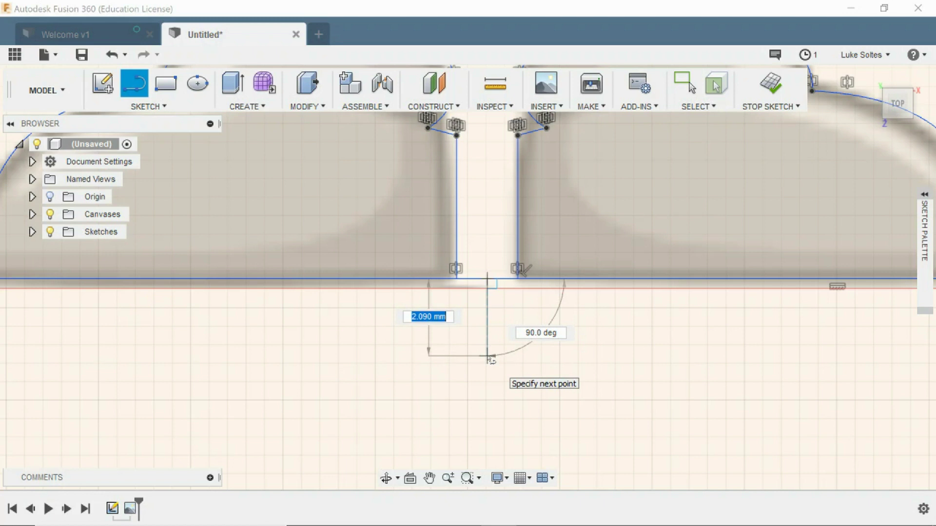
pyautogui.write('2.5')
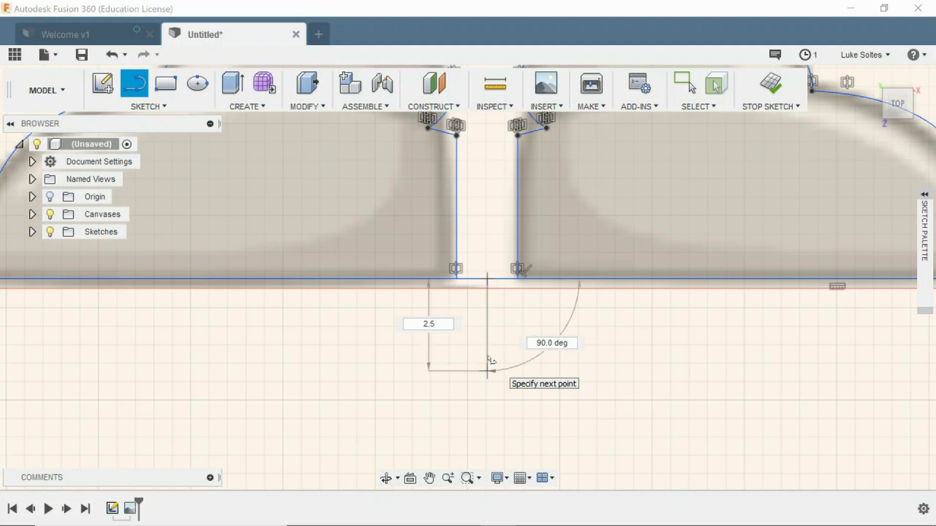
pyautogui.press('Return')
pyautogui.press('Escape')
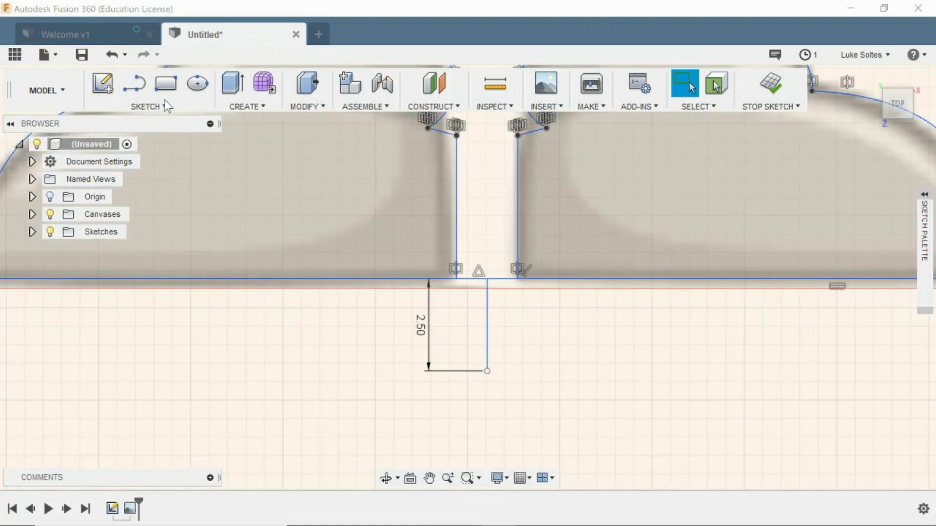
# Draw a center rectangle 30 mm wide and 5 mm high, centred on the lower end of the 2.5 mm line
pyautogui.click(163, 105)
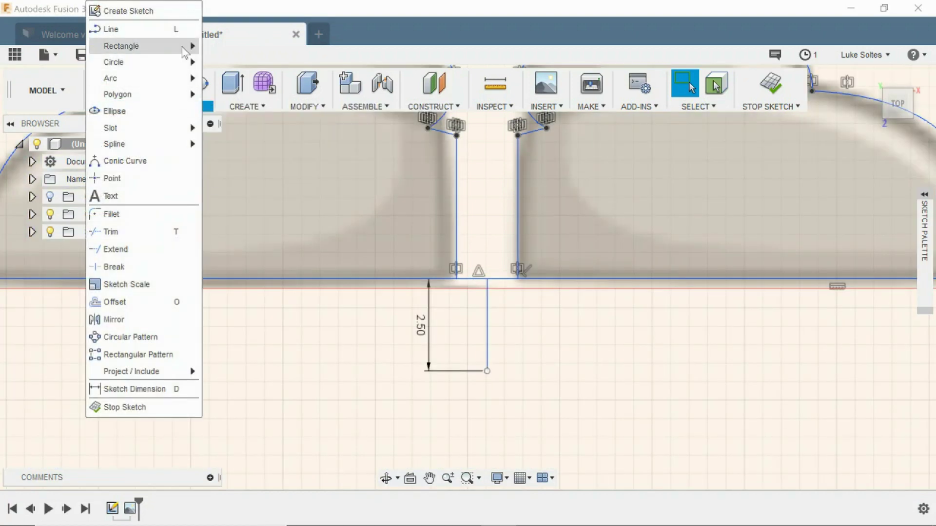
pyautogui.moveTo(190, 46)
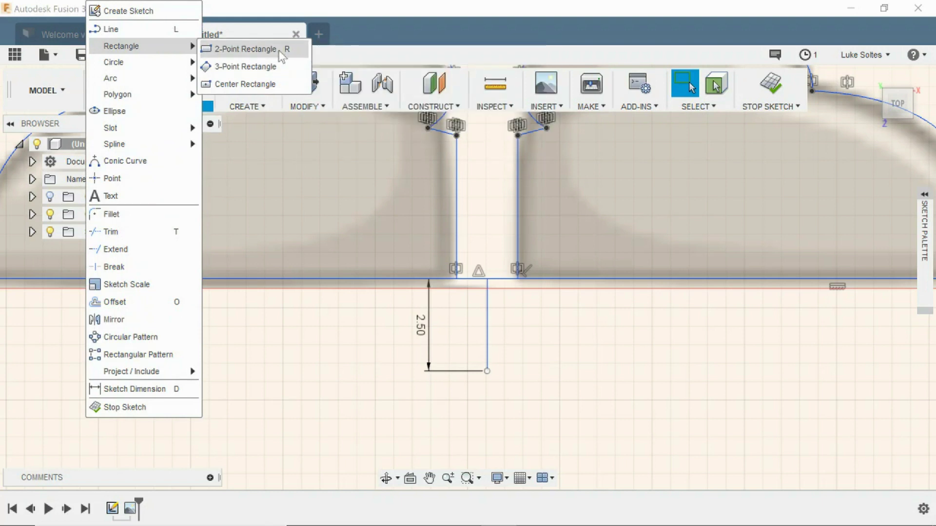
pyautogui.click(273, 85)
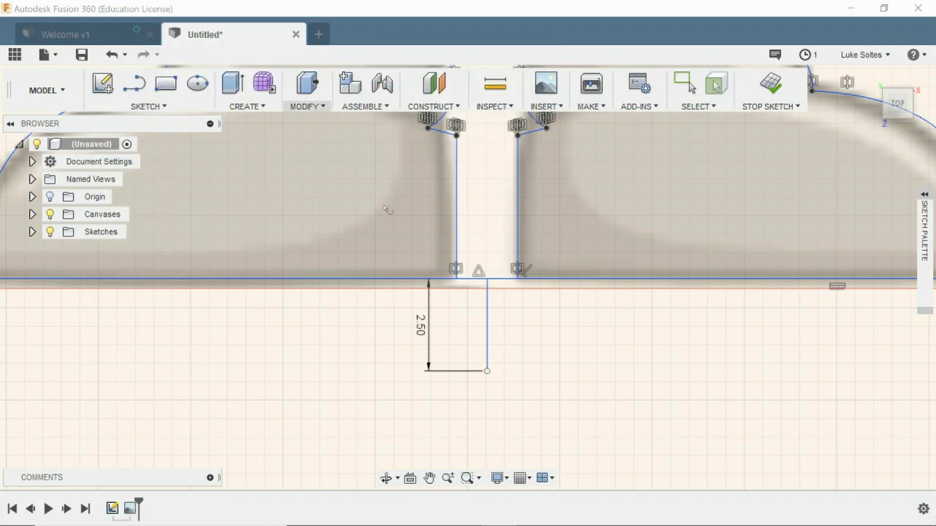
pyautogui.click(487, 371)
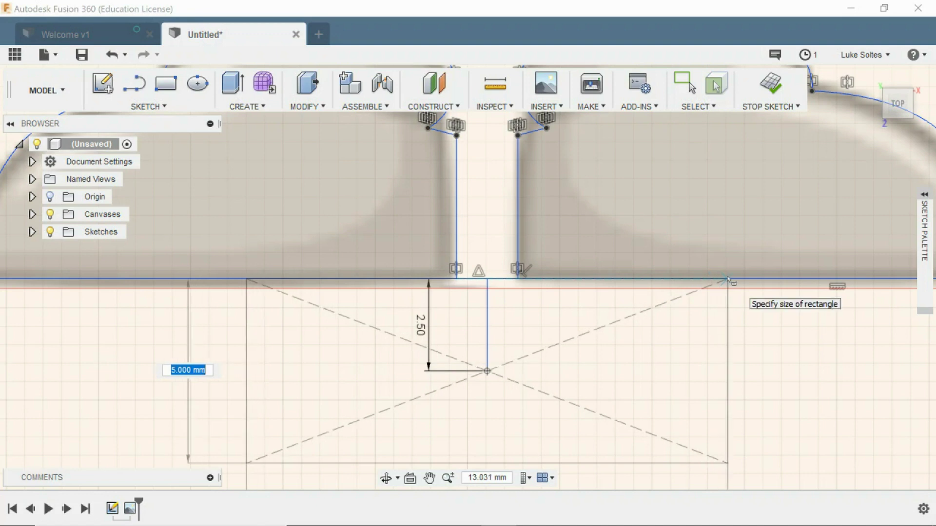
pyautogui.press('Tab')
pyautogui.scroll(-3, 727, 280)
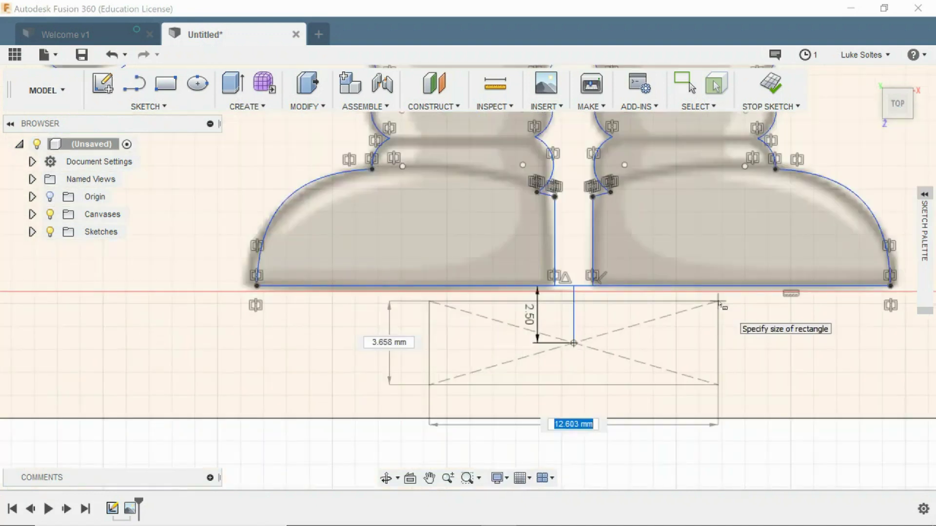
pyautogui.press('Tab')
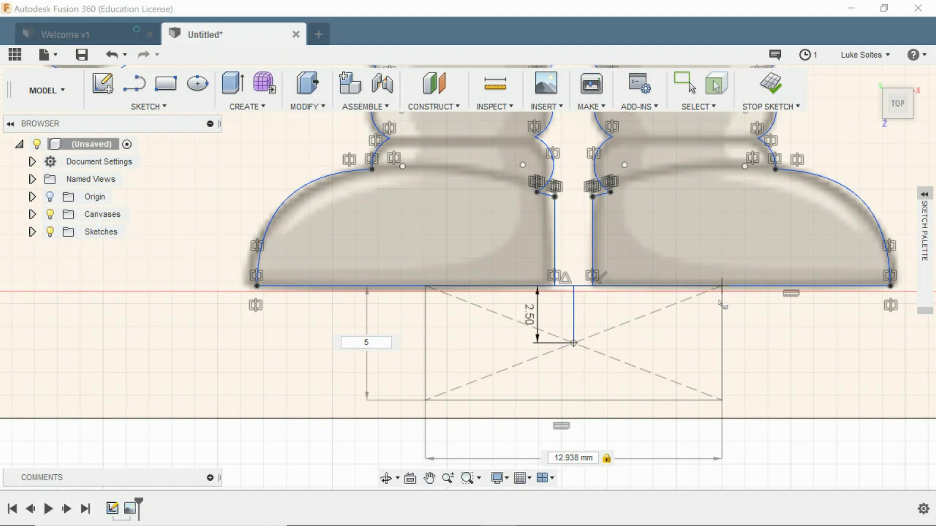
pyautogui.press('Tab')
pyautogui.write('30')
pyautogui.press('Return')
# Start an extrusion and select the robot profile and the base rectangle beneath the feet
pyautogui.scroll(2, 672, 274)
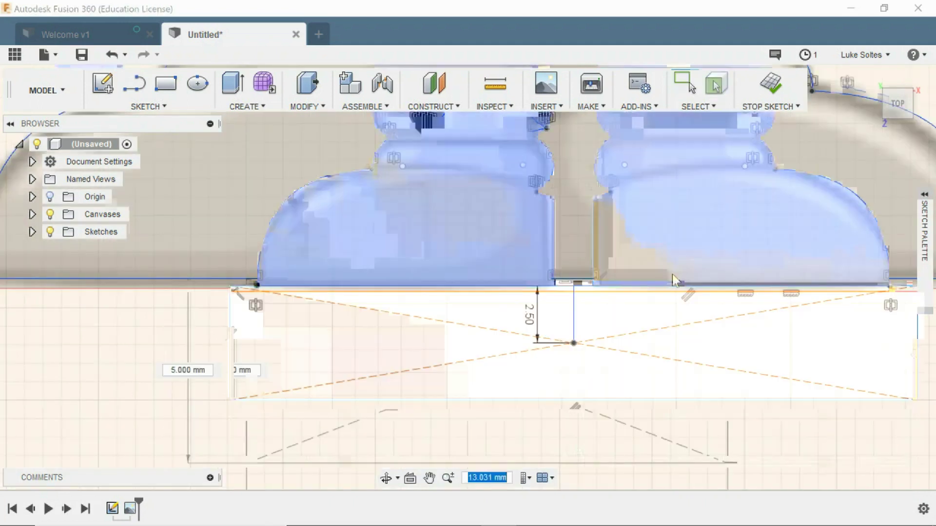
pyautogui.scroll(-3, 561, 383)
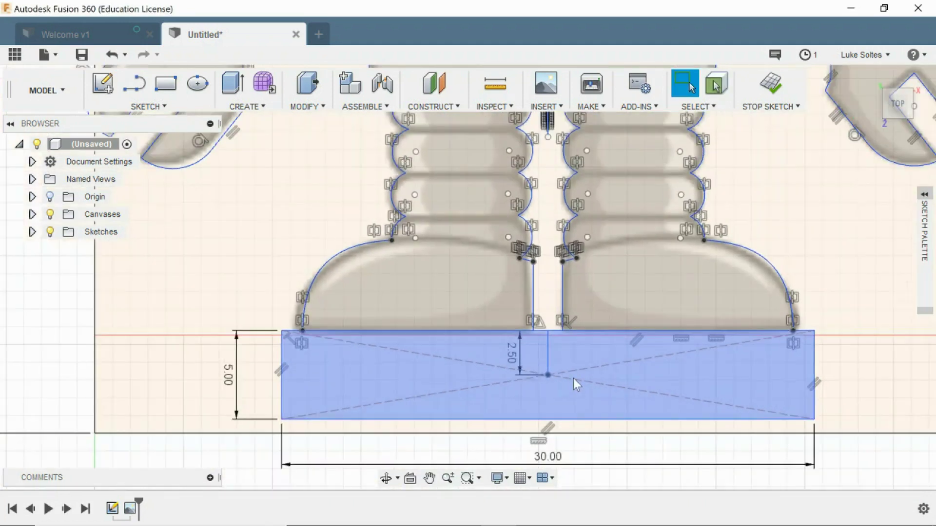
pyautogui.scroll(-3, 581, 376)
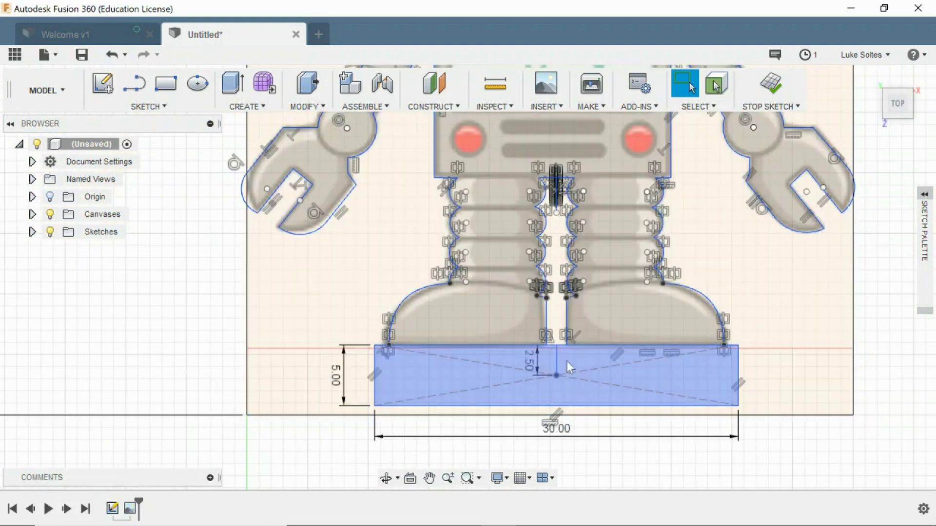
pyautogui.scroll(-1, 579, 343)
pyautogui.scroll(-2, 578, 342)
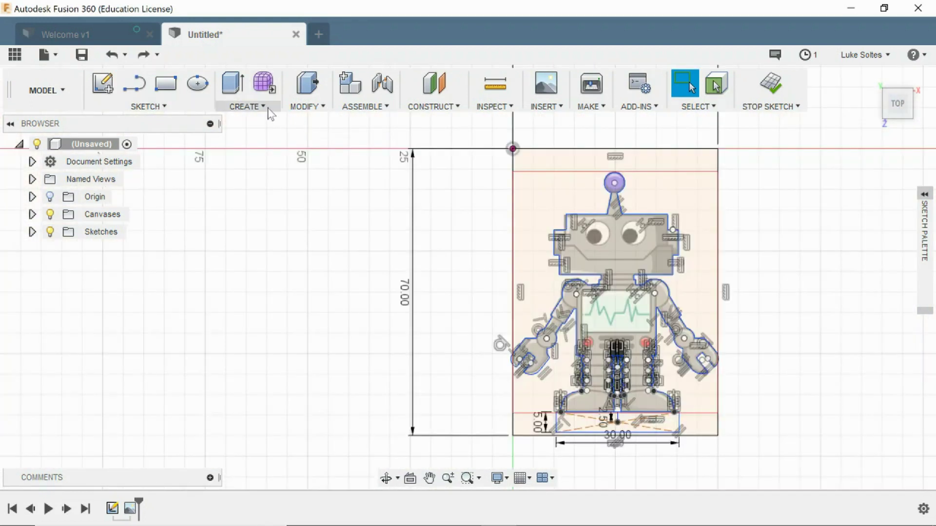
pyautogui.click(266, 108)
pyautogui.click(264, 140)
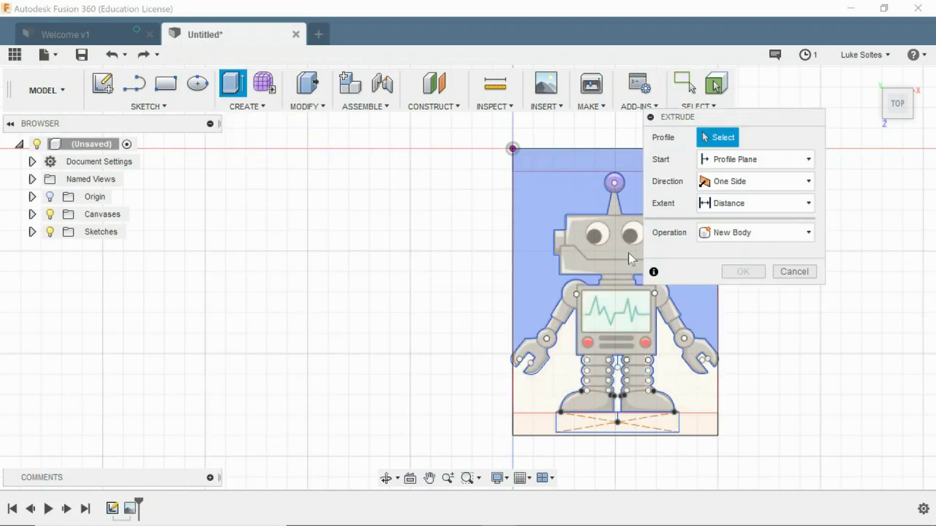
pyautogui.click(603, 245)
pyautogui.scroll(2, 598, 373)
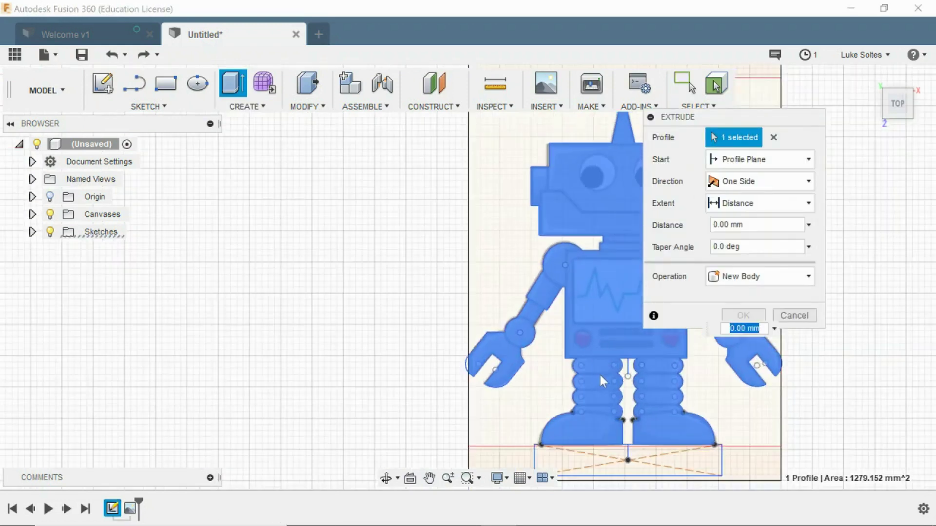
pyautogui.click(604, 461)
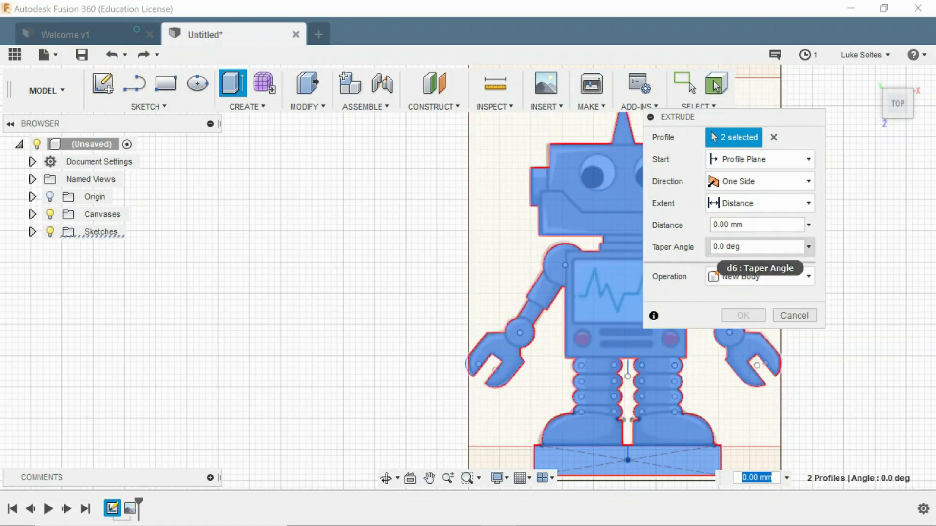
# Set the extrusion's taper angle to 5 degrees and reduce the profile selection to the robot alone
pyautogui.click(731, 247)
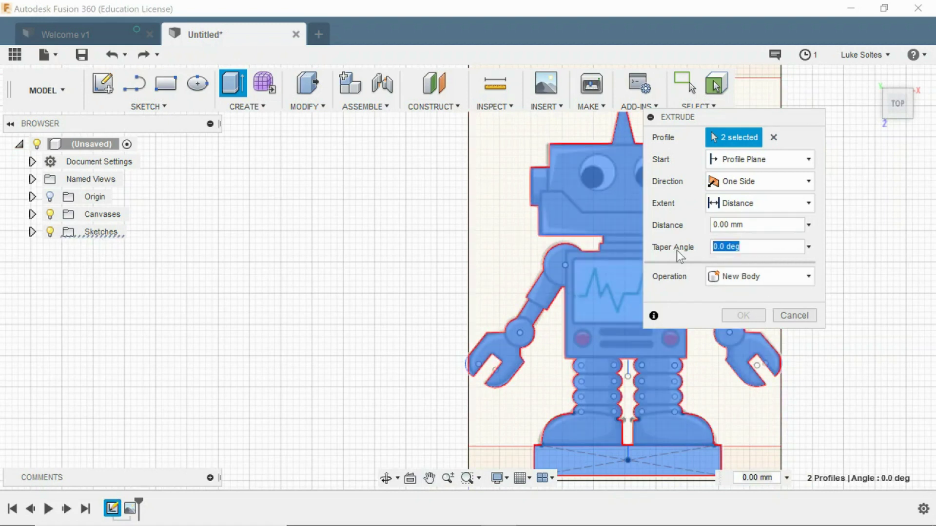
pyautogui.write('5')
pyautogui.click(596, 355)
pyautogui.click(597, 460)
pyautogui.click(595, 419)
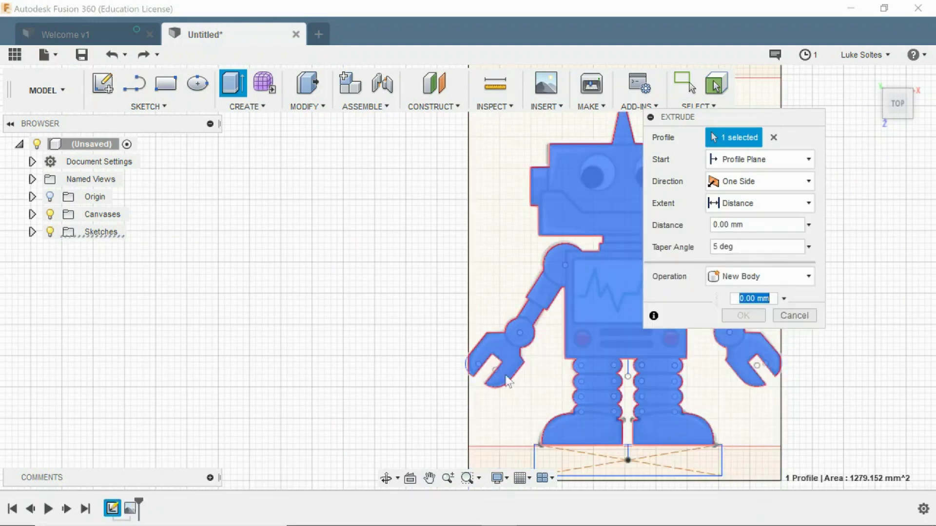
# Add the small edge profiles on both grippers and the base rectangle to the extrusion's profile selection
pyautogui.scroll(5, 463, 361)
pyautogui.click(564, 372)
pyautogui.moveTo(863, 394); pyautogui.dragTo(104, 392, button='middle')
pyautogui.scroll(3, 840, 405)
pyautogui.click(861, 385)
pyautogui.scroll(-7, 419, 362)
pyautogui.moveTo(338, 141); pyautogui.dragTo(422, 292, button='middle')
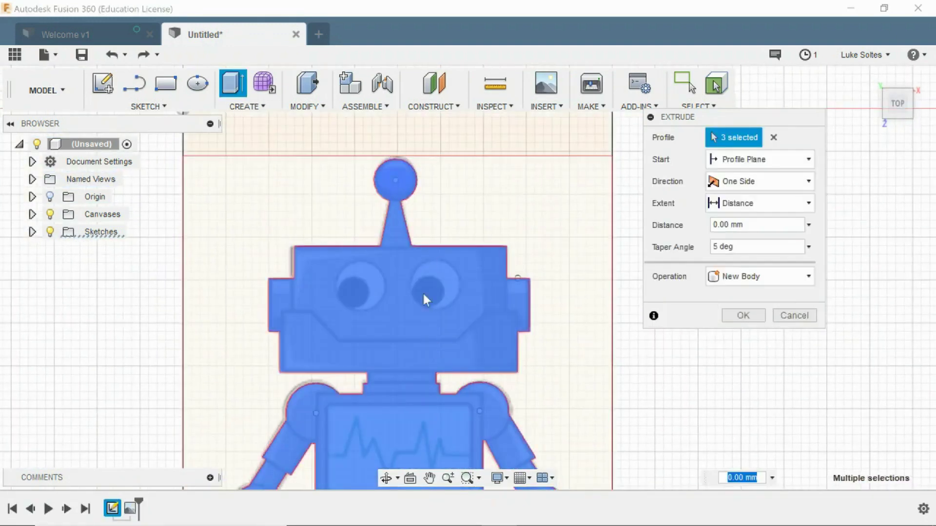
pyautogui.scroll(1, 430, 420)
pyautogui.moveTo(429, 449); pyautogui.dragTo(427, 136, button='middle')
pyautogui.click(530, 380)
pyautogui.scroll(1, 466, 387)
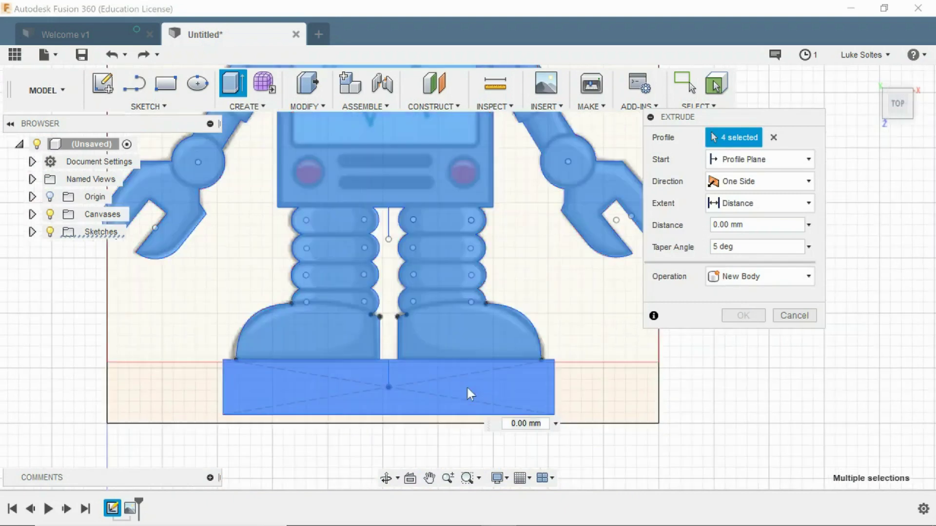
# Extrude the four selected profiles upward 5 mm with a taper angle of 0 degrees as a new body
pyautogui.keyDown('shift'); pyautogui.moveTo(467, 386); pyautogui.dragTo(480, 302, button='middle'); pyautogui.keyUp('shift')
pyautogui.moveTo(400, 374); pyautogui.dragTo(405, 330)
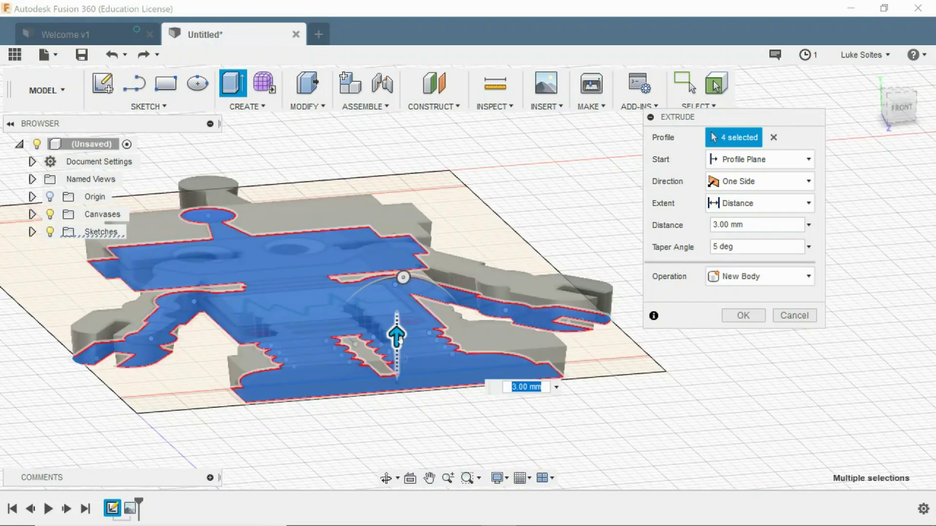
pyautogui.moveTo(398, 316); pyautogui.dragTo(396, 314)
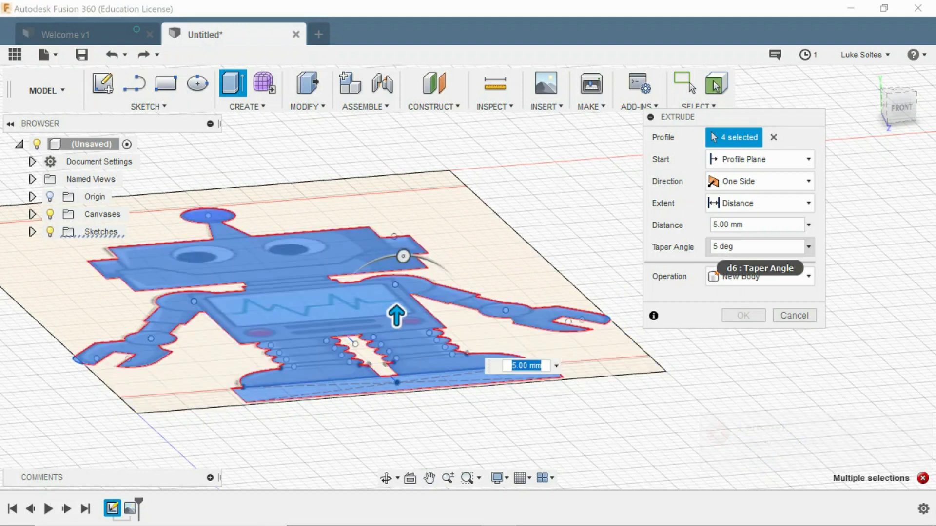
pyautogui.click(714, 247)
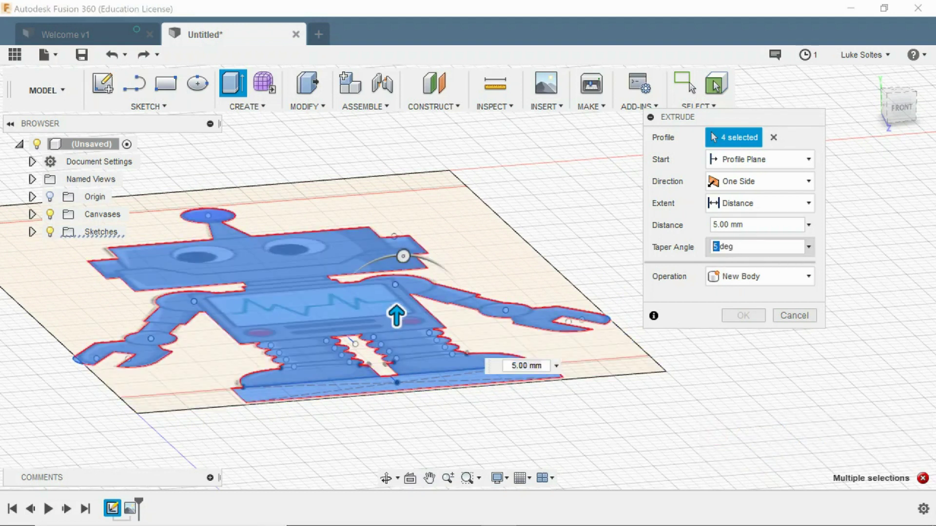
pyautogui.write('0')
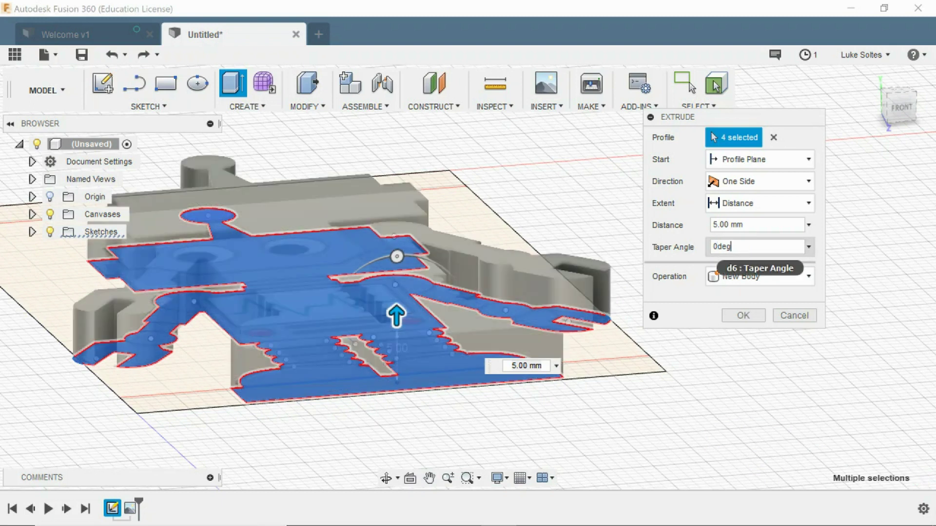
pyautogui.write('0')
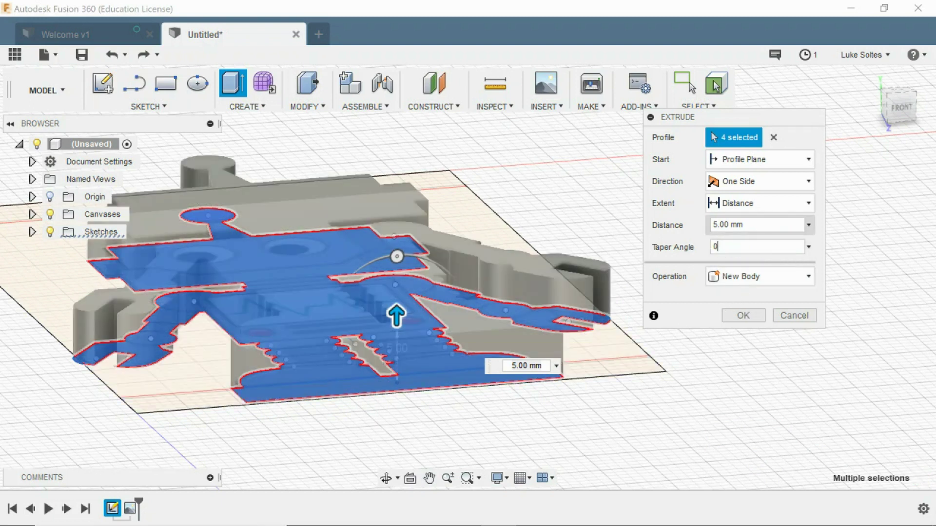
pyautogui.click(744, 316)
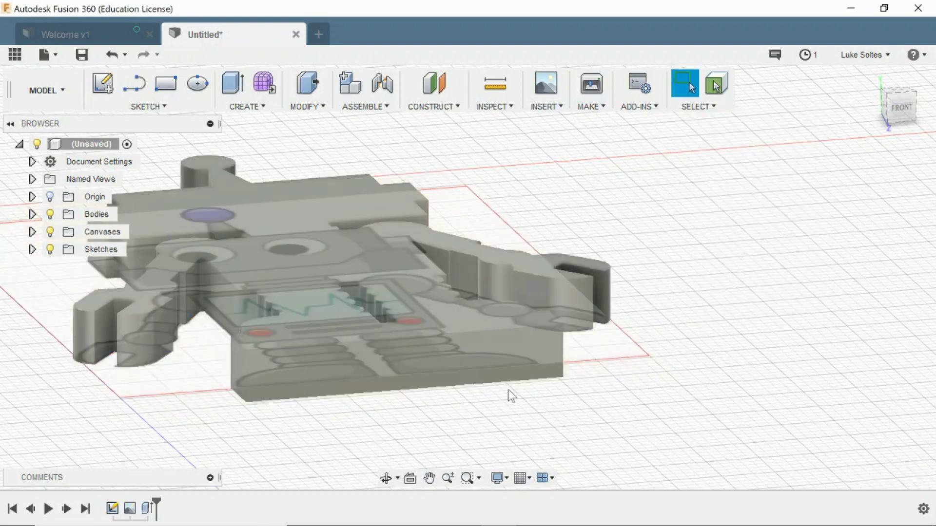
# Start a new sketch on the top face of the extruded robot body
pyautogui.scroll(-1, 635, 350)
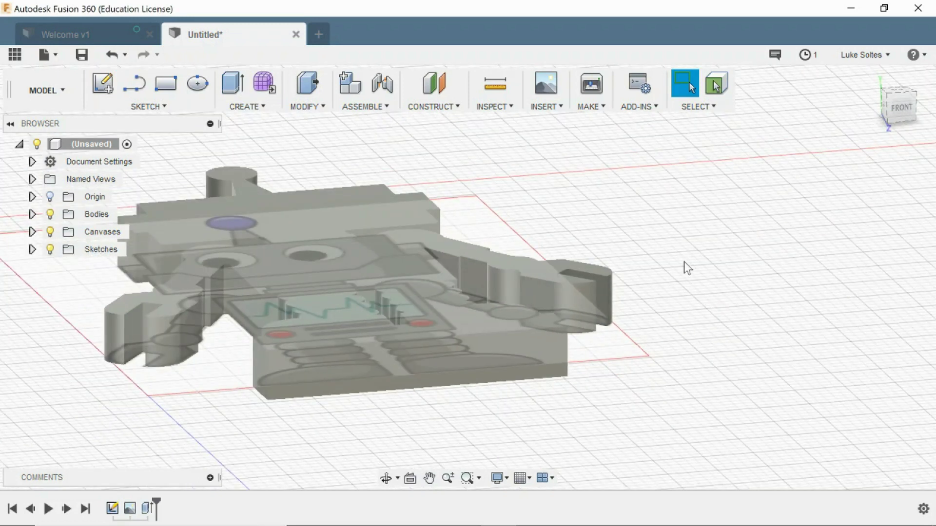
pyautogui.keyDown('shift'); pyautogui.moveTo(683, 262); pyautogui.dragTo(668, 296, button='middle'); pyautogui.keyUp('shift')
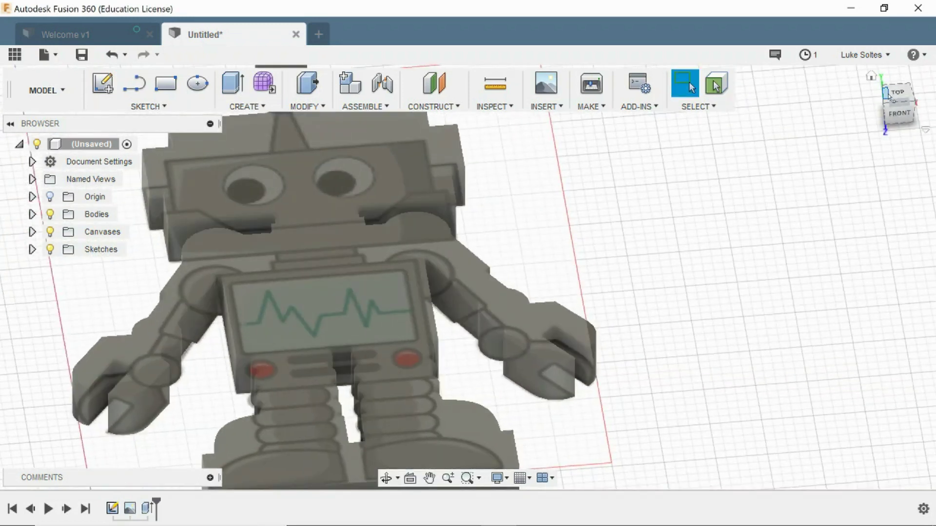
pyautogui.click(871, 77)
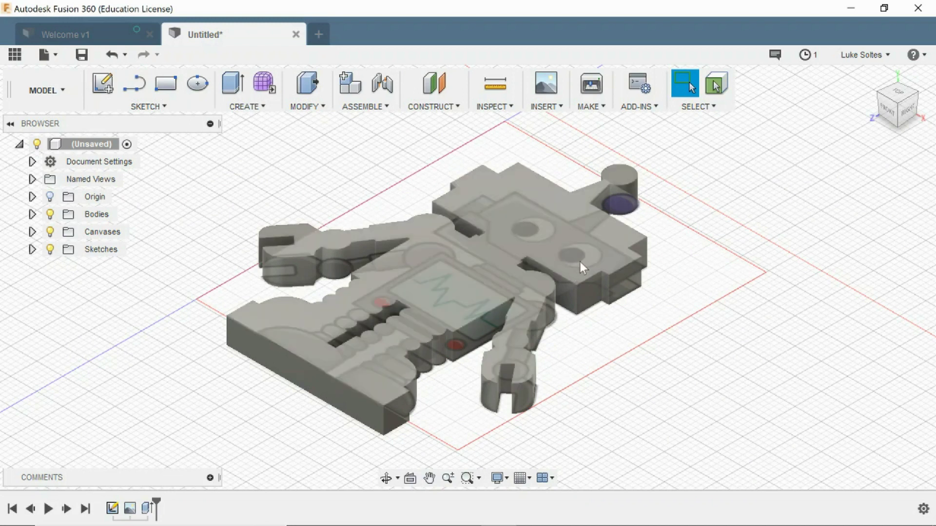
pyautogui.scroll(2, 568, 241)
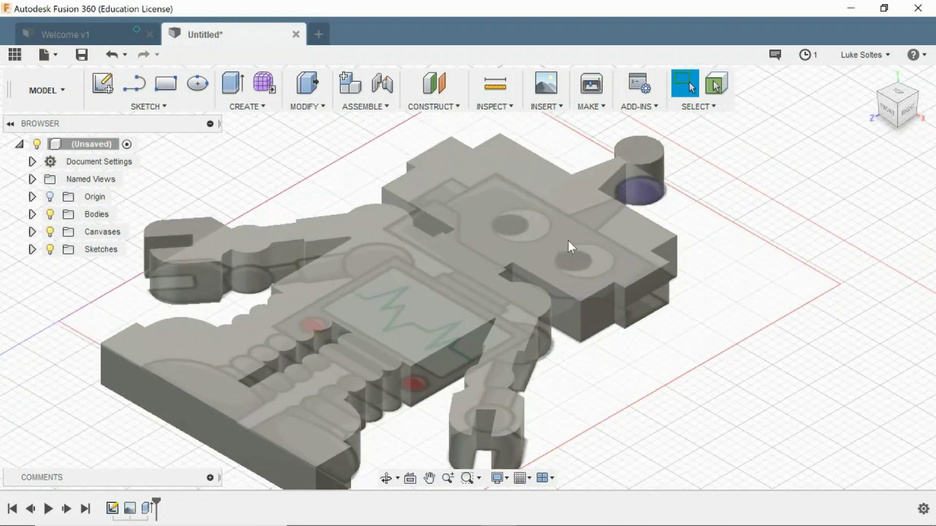
pyautogui.rightClick(546, 219)
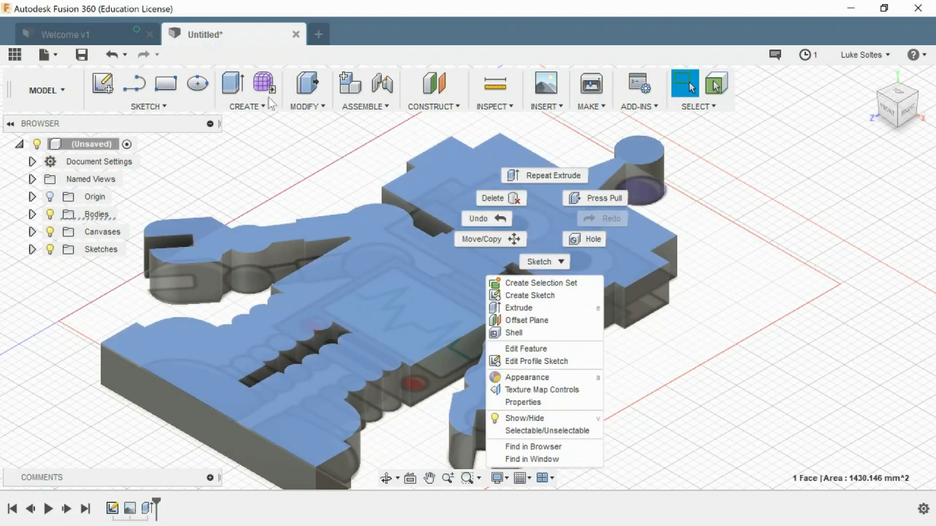
pyautogui.click(110, 87)
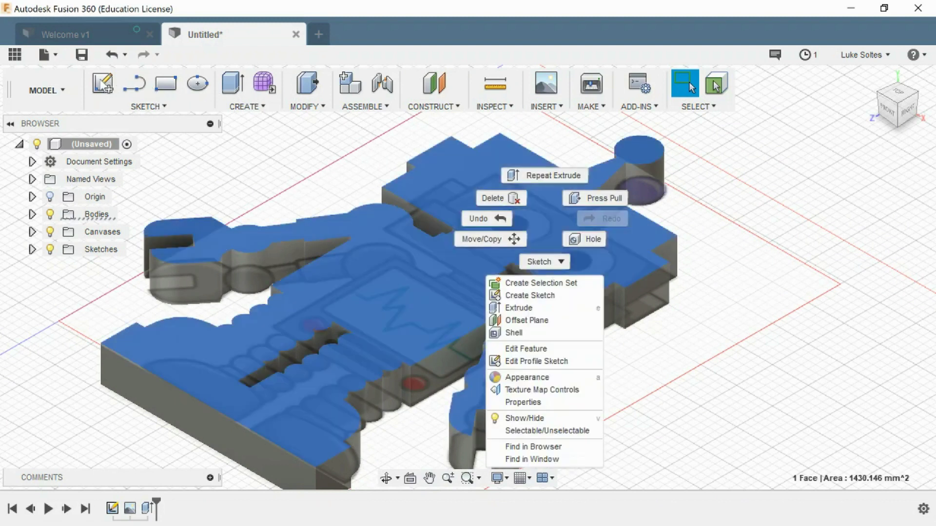
pyautogui.click(104, 86)
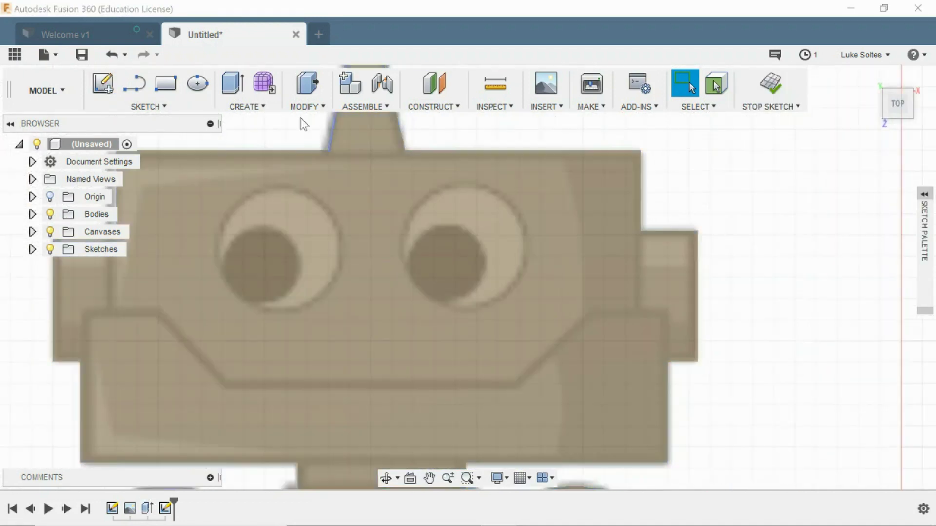
# Draw a two-point circle about 6 mm in diameter around the outline of each robot eye
pyautogui.click(159, 104)
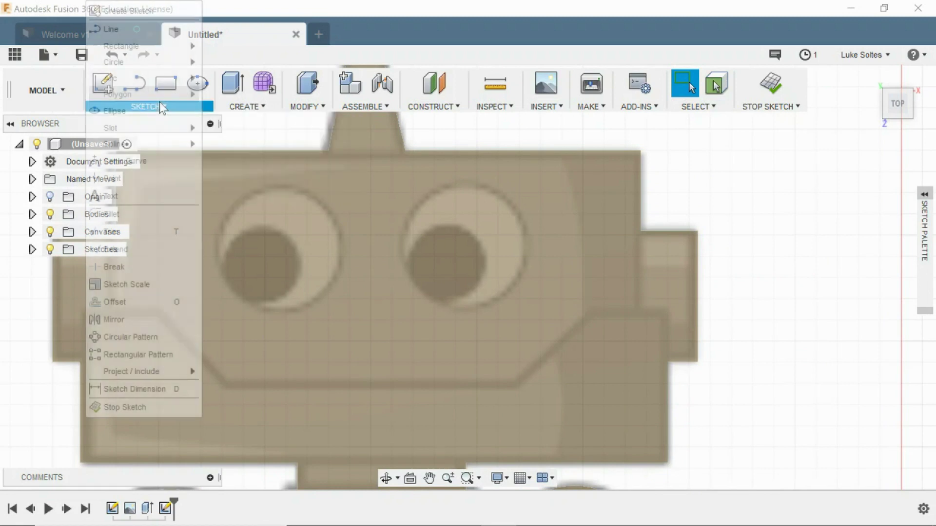
pyautogui.moveTo(151, 62)
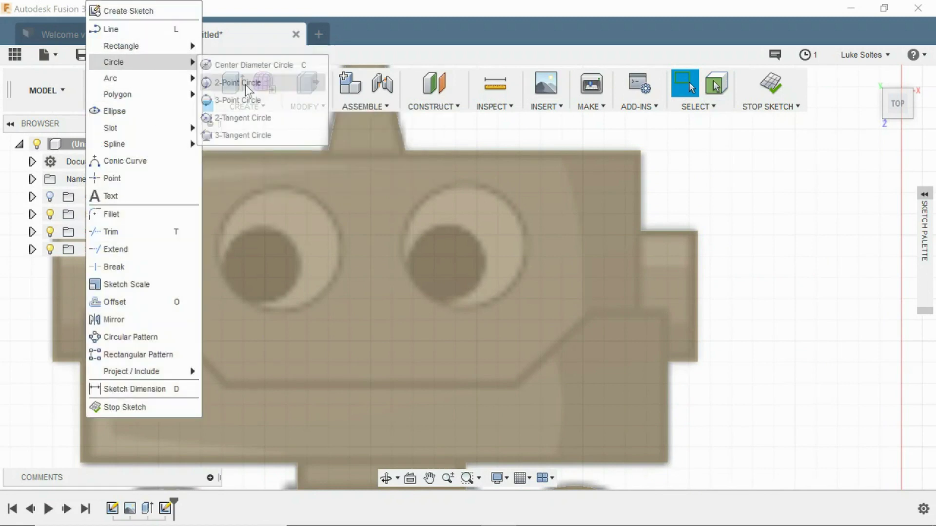
pyautogui.click(250, 82)
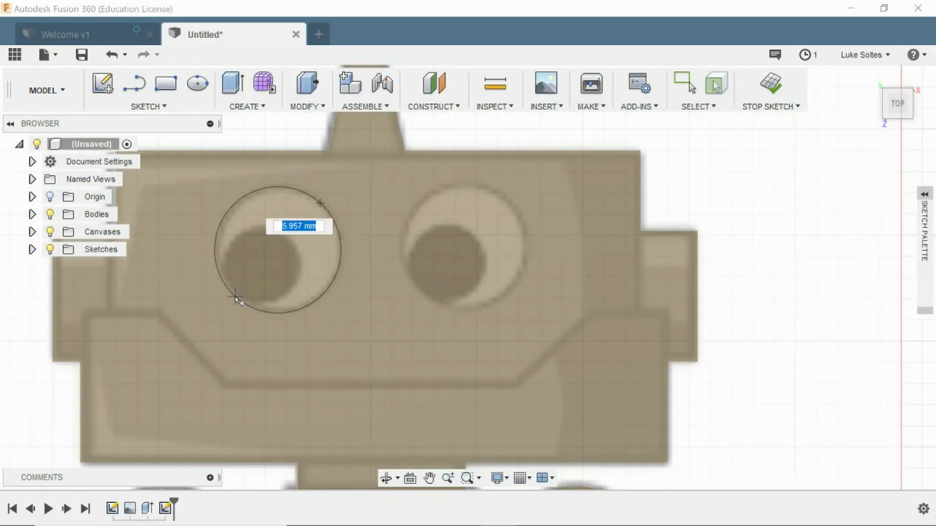
pyautogui.click(236, 299)
pyautogui.click(508, 200)
pyautogui.click(418, 291)
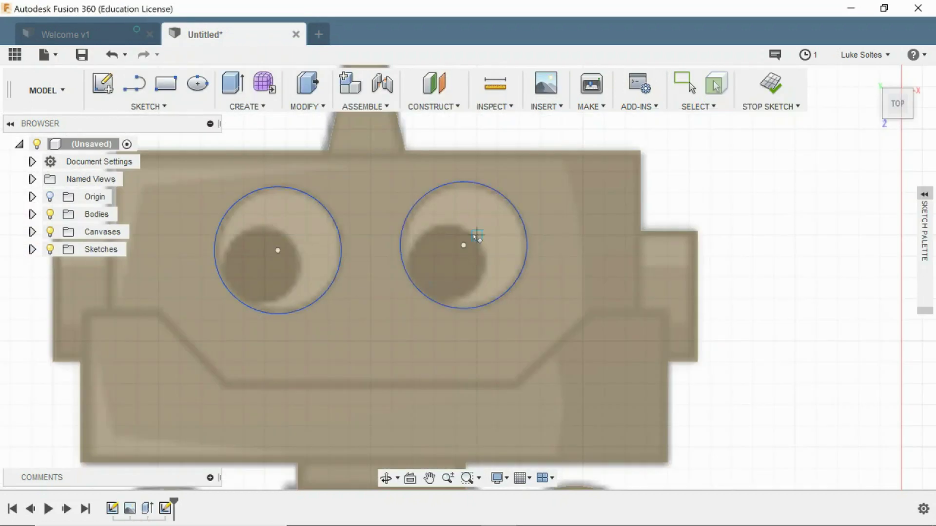
# Draw a smaller two-point circle around the pupil inside each eye
pyautogui.click(476, 235)
pyautogui.click(419, 293)
pyautogui.click(291, 238)
pyautogui.click(235, 302)
# Sketch a rectangle inside the chest screen and fillet its corners, 2 mm at three corners and 1 mm at the upper-right one
pyautogui.scroll(1, 244, 302)
pyautogui.scroll(-1, 497, 324)
pyautogui.moveTo(544, 366)
pyautogui.mouseDown(button='middle')
pyautogui.moveTo(560, 195)
pyautogui.moveTo(516, 254)
pyautogui.moveTo(512, 232)
pyautogui.mouseUp(button='middle')
pyautogui.scroll(-2, 545, 353)
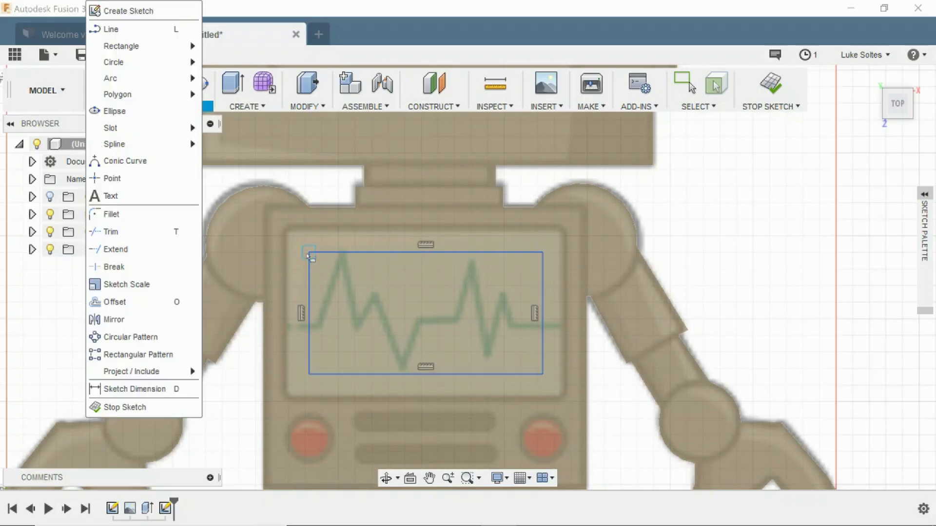
pyautogui.click(152, 218)
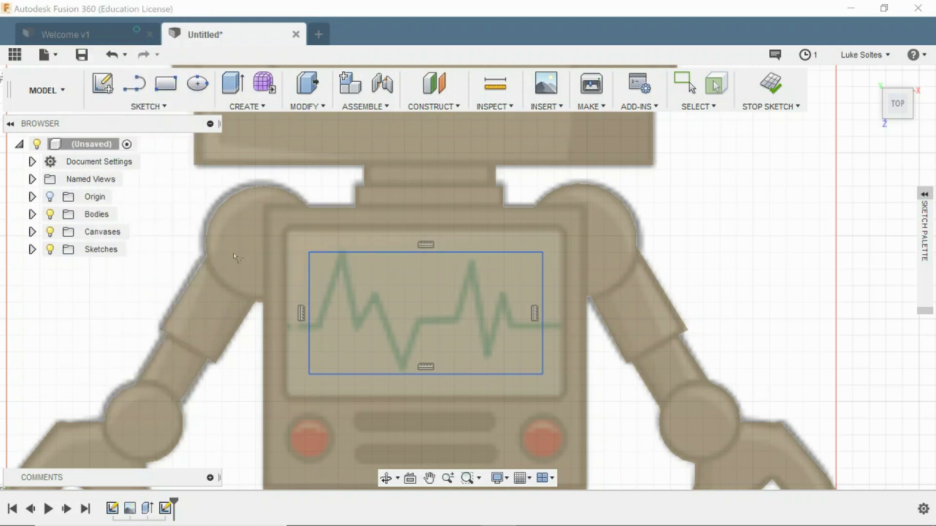
pyautogui.click(316, 259)
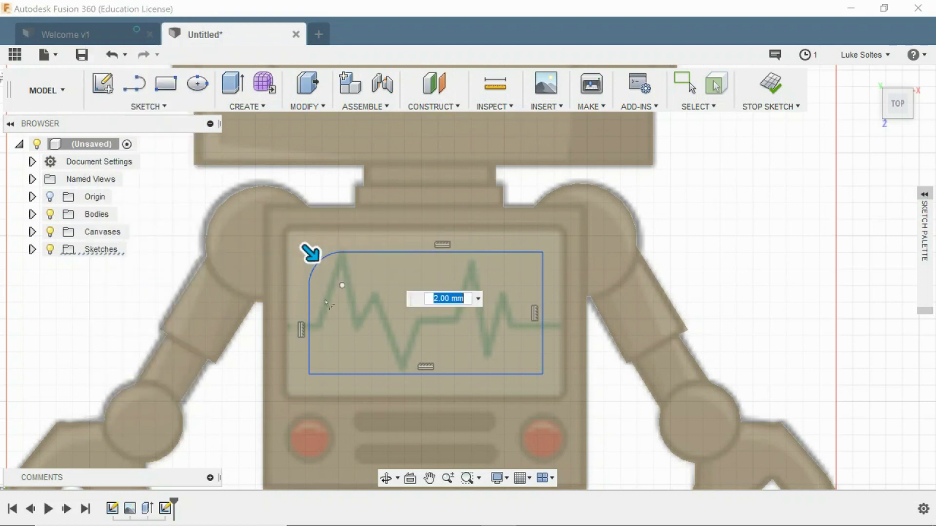
pyautogui.click(317, 374)
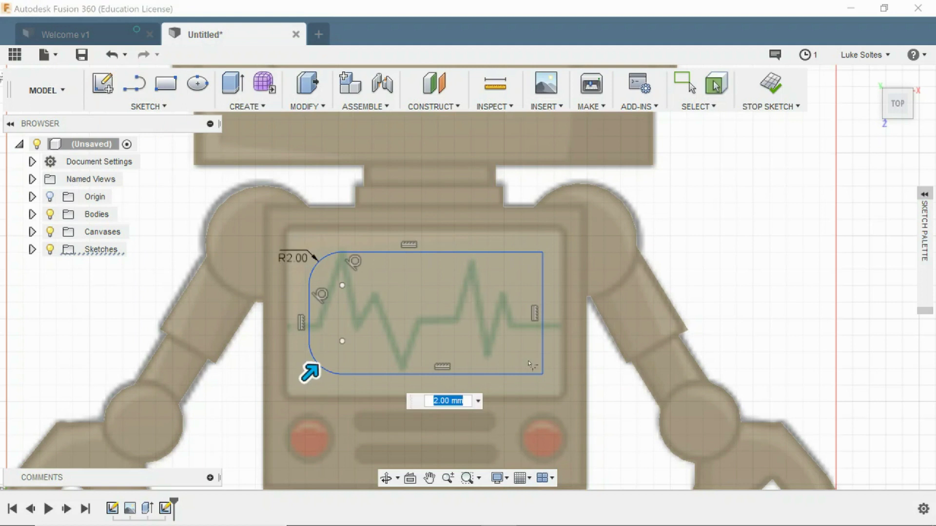
pyautogui.click(542, 373)
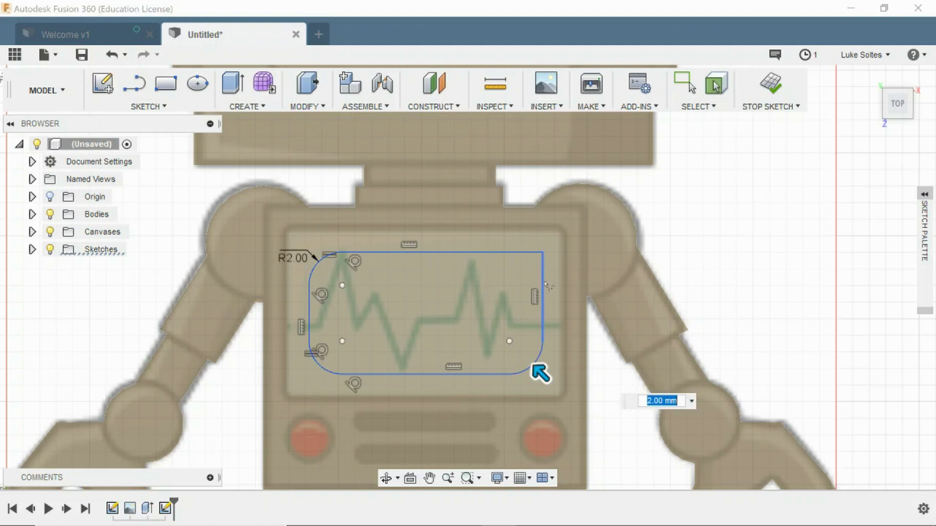
pyautogui.click(540, 254)
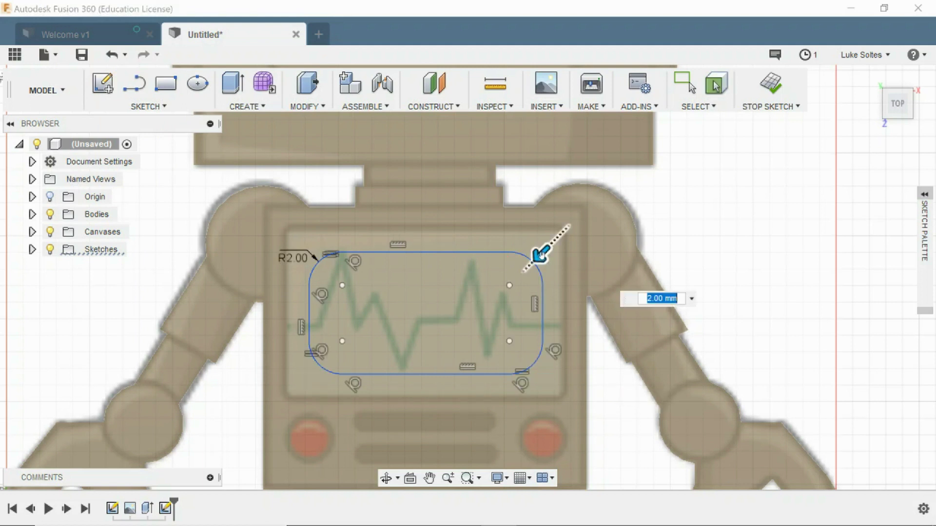
pyautogui.moveTo(540, 253)
pyautogui.mouseDown()
pyautogui.moveTo(520, 254)
pyautogui.moveTo(507, 271)
pyautogui.moveTo(546, 248)
pyautogui.mouseUp()
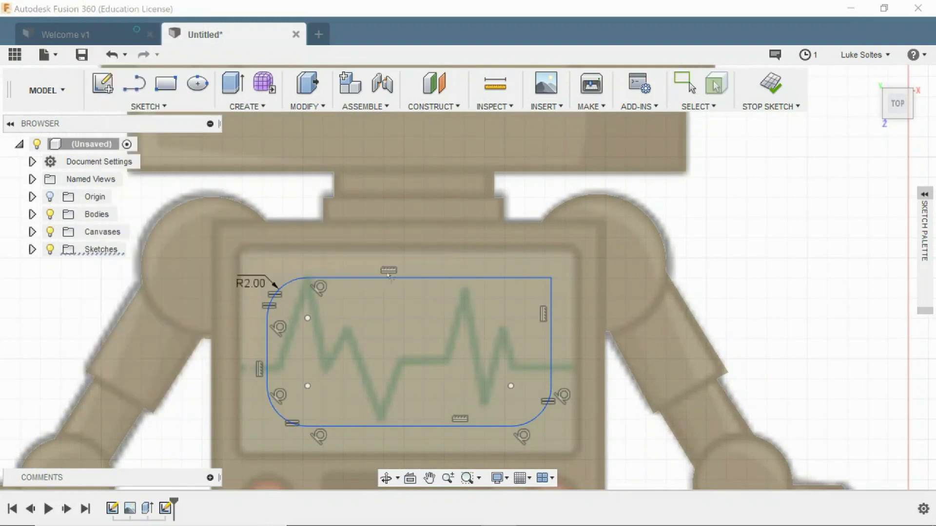
pyautogui.click(546, 279)
pyautogui.press('Return')
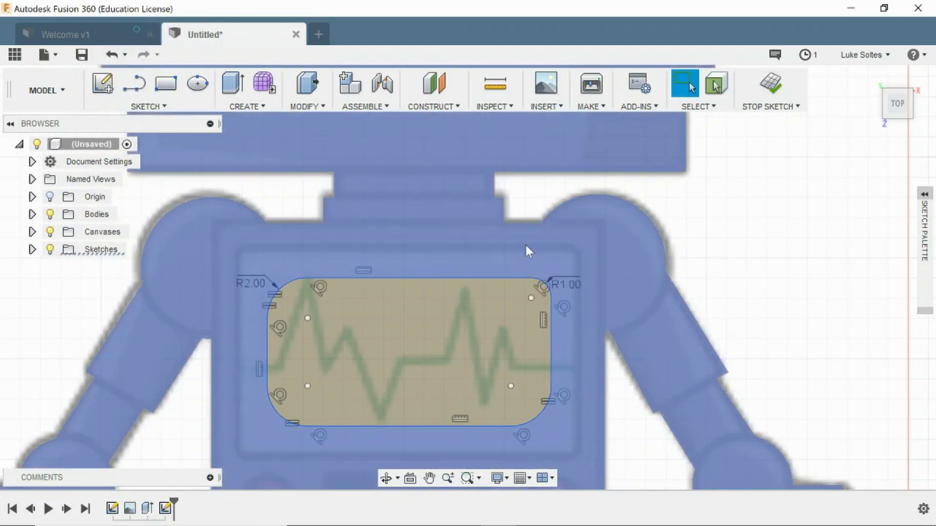
# Start an extrusion and select the rounded chest rectangle and the crescent around each pupil as profiles
pyautogui.click(248, 106)
pyautogui.click(251, 141)
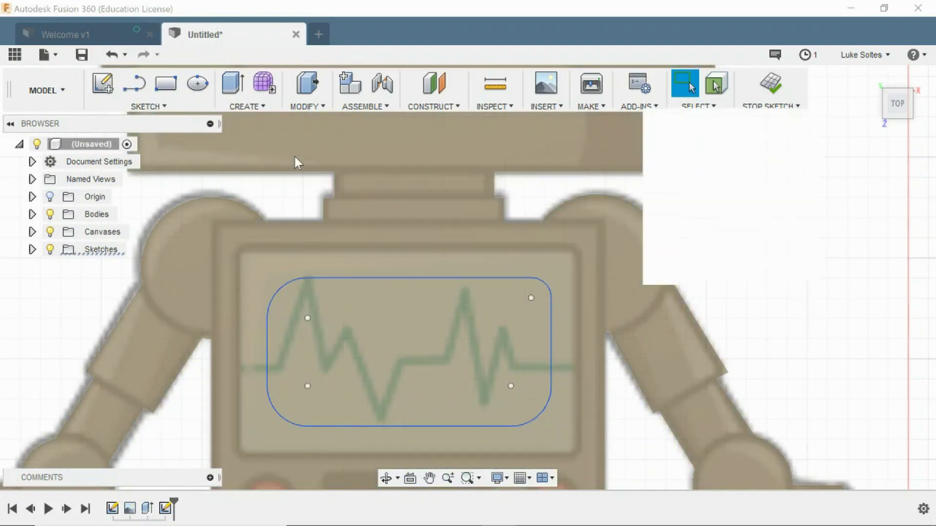
pyautogui.click(450, 343)
pyautogui.scroll(-5, 457, 269)
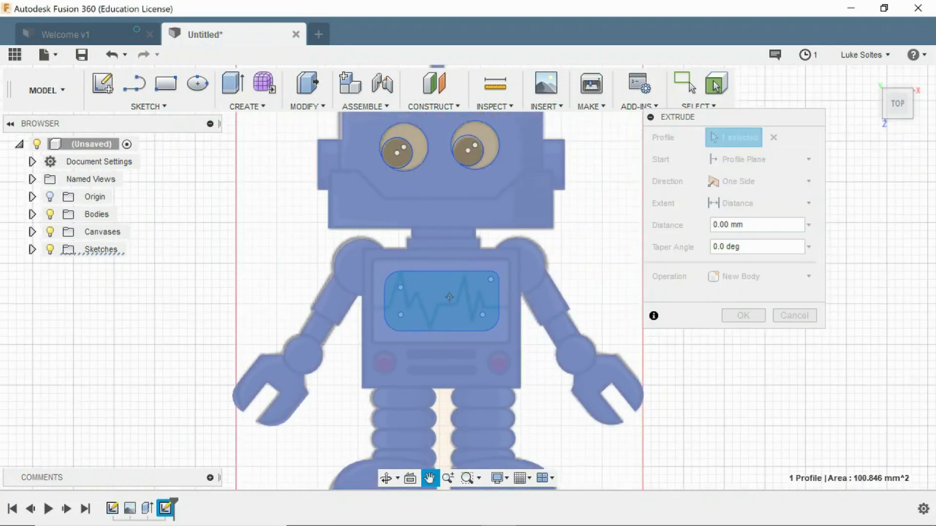
pyautogui.scroll(5, 463, 212)
pyautogui.click(467, 233)
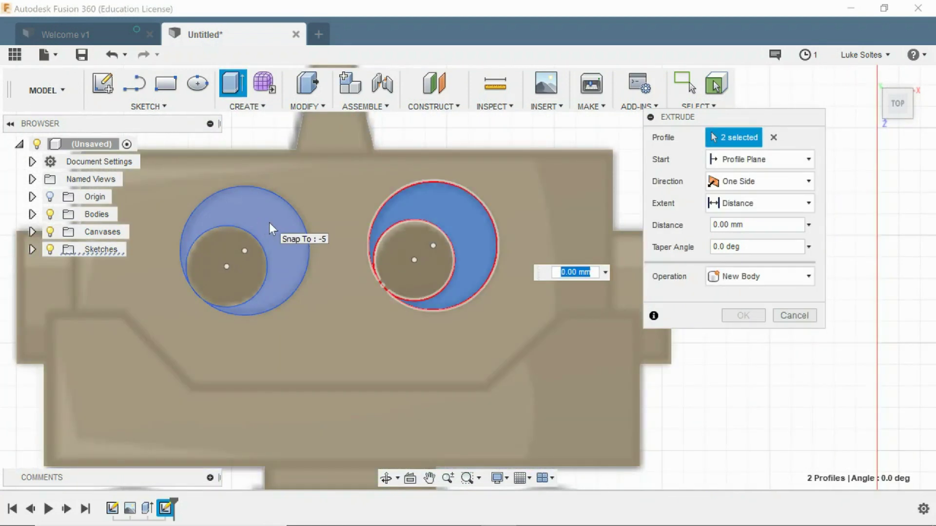
pyautogui.click(269, 223)
pyautogui.scroll(3, 263, 273)
pyautogui.click(808, 181)
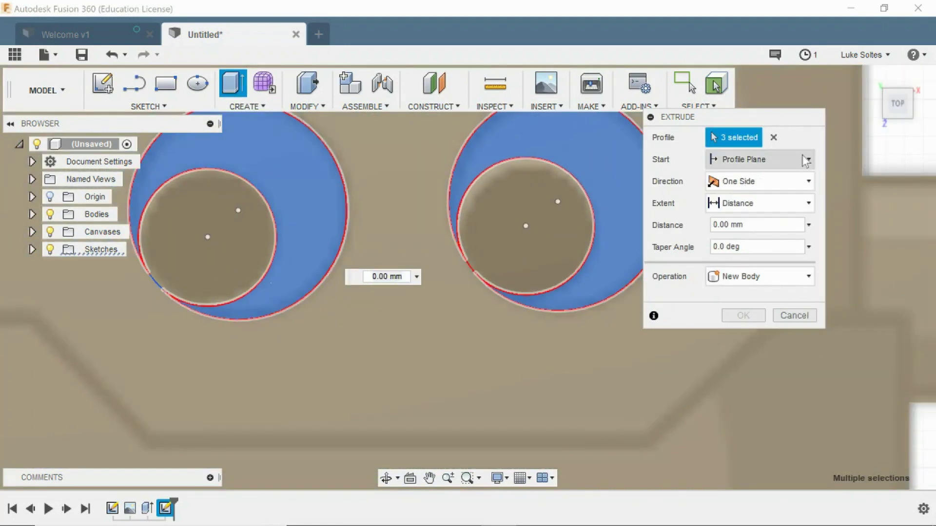
# Extrude the three selected profiles -5 mm as a cut through the robot body
pyautogui.scroll(-5, 485, 321)
pyautogui.keyDown('shift'); pyautogui.moveTo(484, 327); pyautogui.dragTo(483, 290, button='middle'); pyautogui.keyUp('shift')
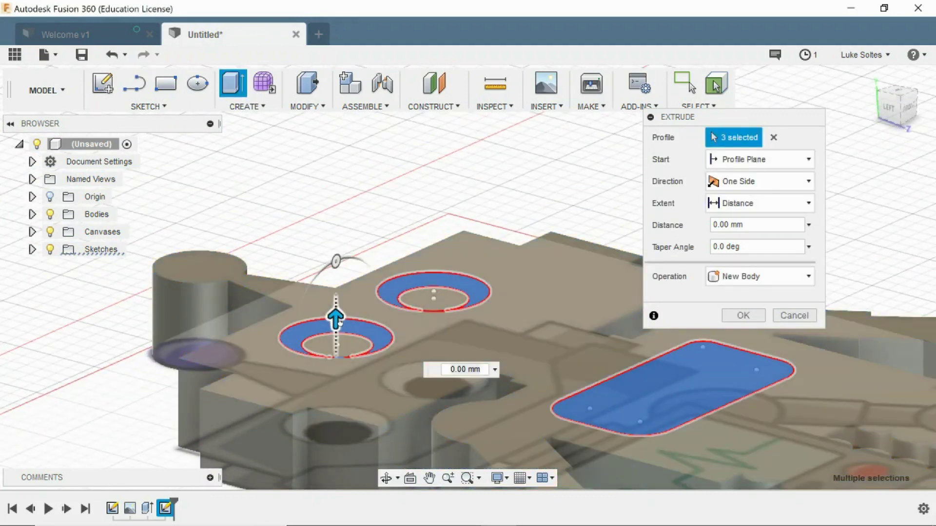
pyautogui.moveTo(339, 322); pyautogui.dragTo(336, 435)
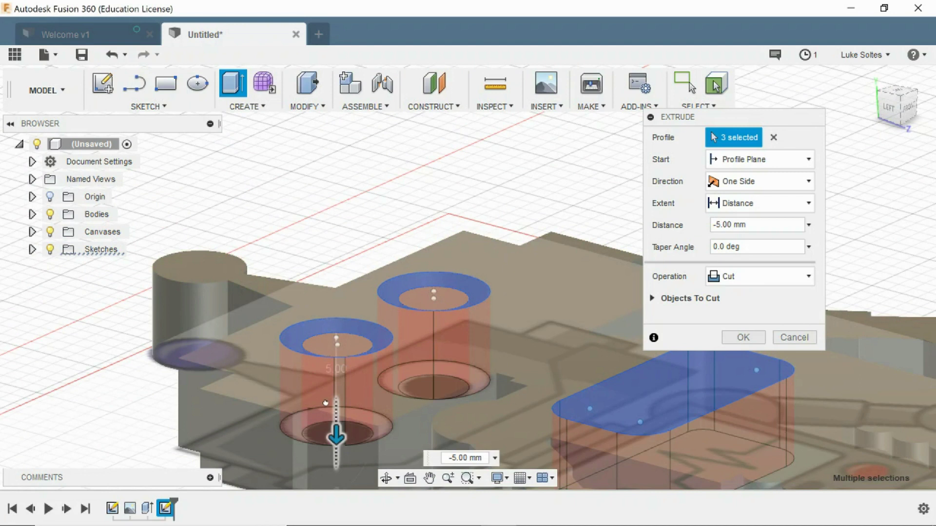
pyautogui.scroll(-3, 516, 389)
pyautogui.moveTo(515, 390); pyautogui.dragTo(487, 328, button='middle')
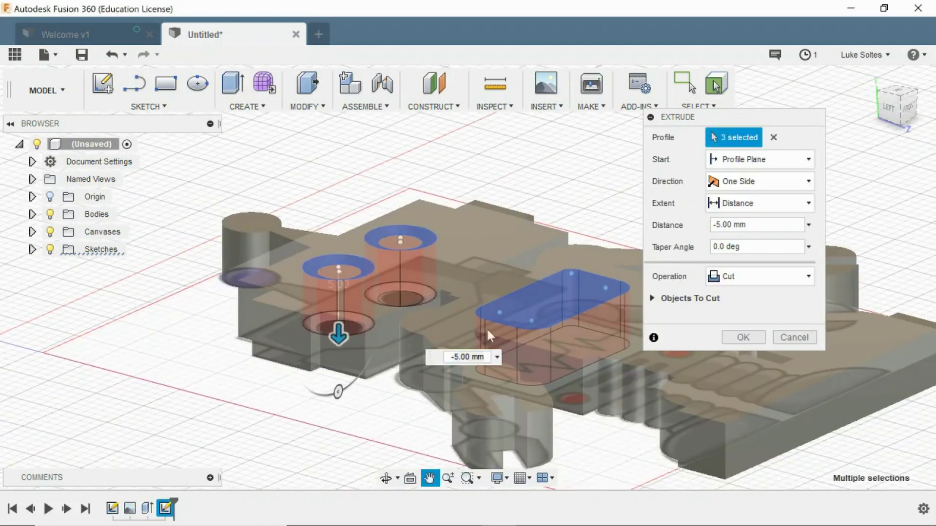
pyautogui.click(736, 337)
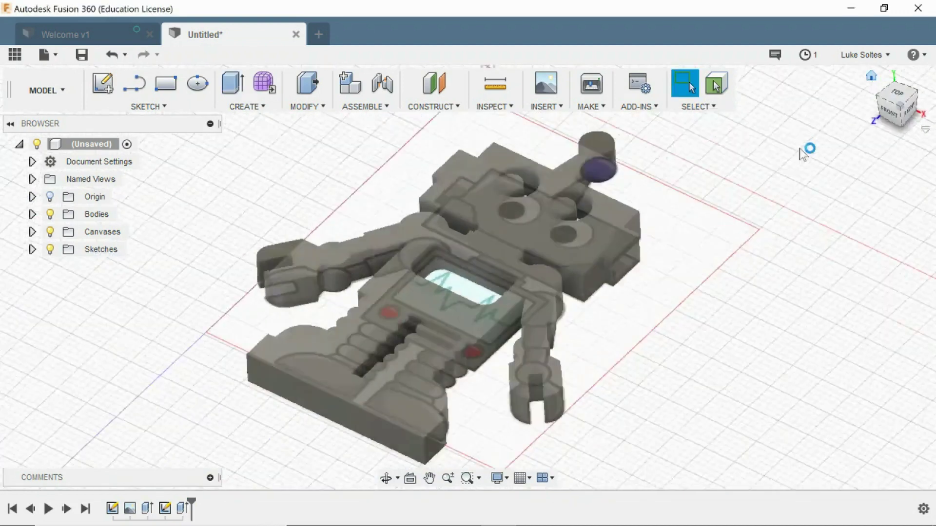
# Examine the robot model with its eye and chest cutouts and the base from the home view
pyautogui.scroll(2, 632, 323)
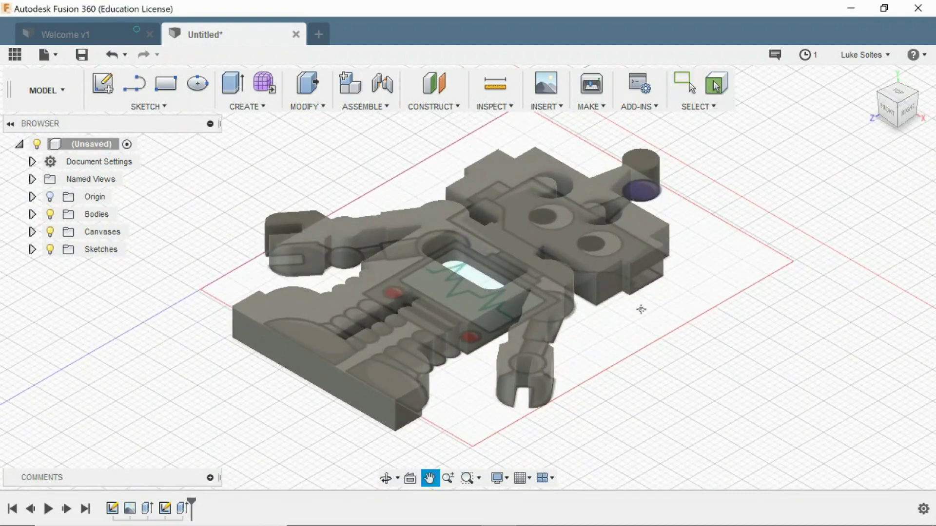
pyautogui.moveTo(639, 309); pyautogui.dragTo(518, 309, button='middle')
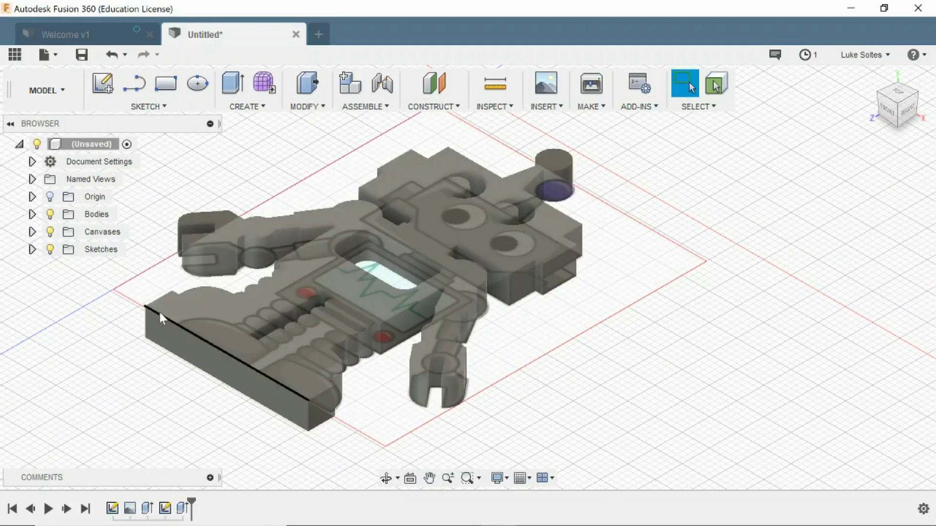
pyautogui.scroll(1, 312, 402)
pyautogui.scroll(4, 314, 400)
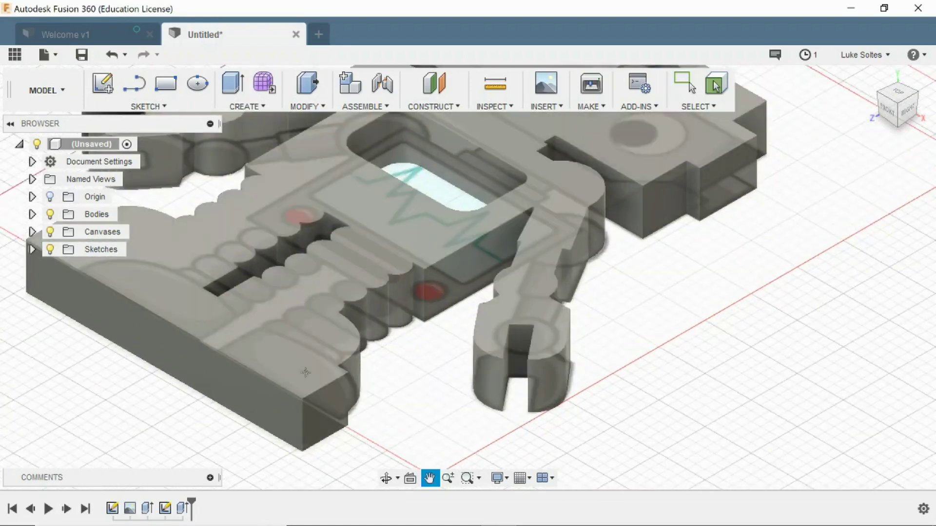
pyautogui.scroll(-3, 561, 242)
pyautogui.moveTo(560, 242); pyautogui.dragTo(515, 309, button='middle')
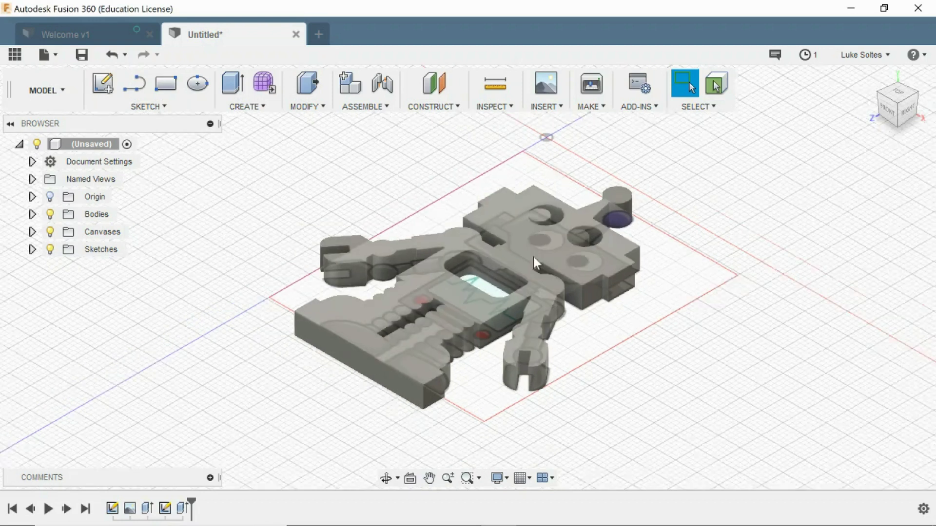
pyautogui.scroll(-2, 531, 257)
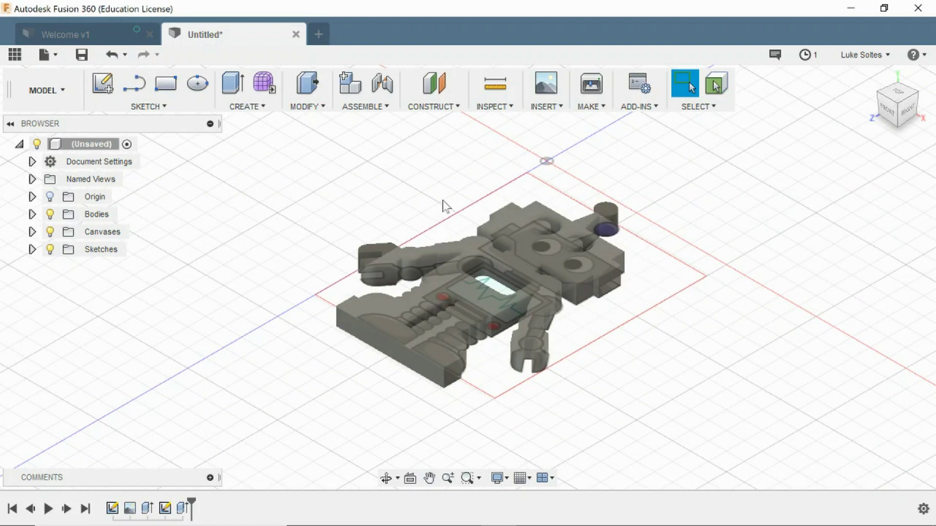
# Open the save dialog for the untitled robot design
pyautogui.click(88, 57)
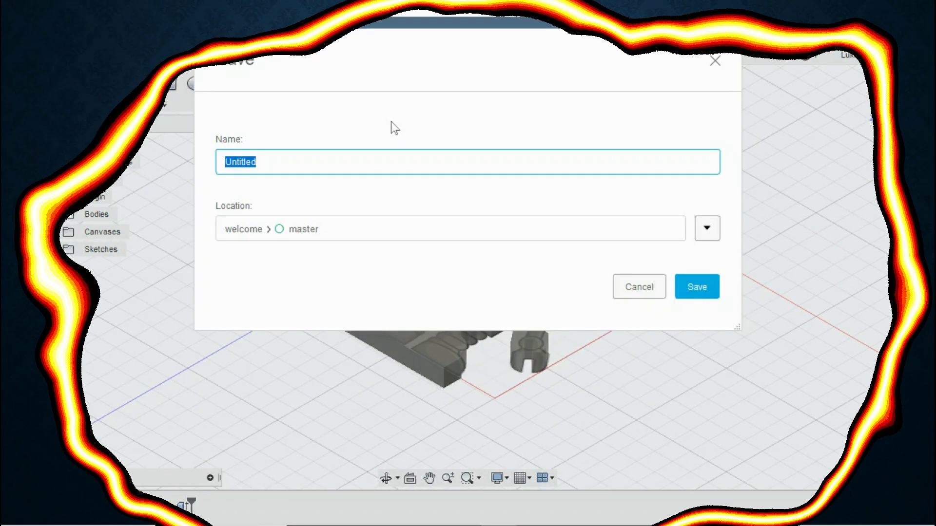